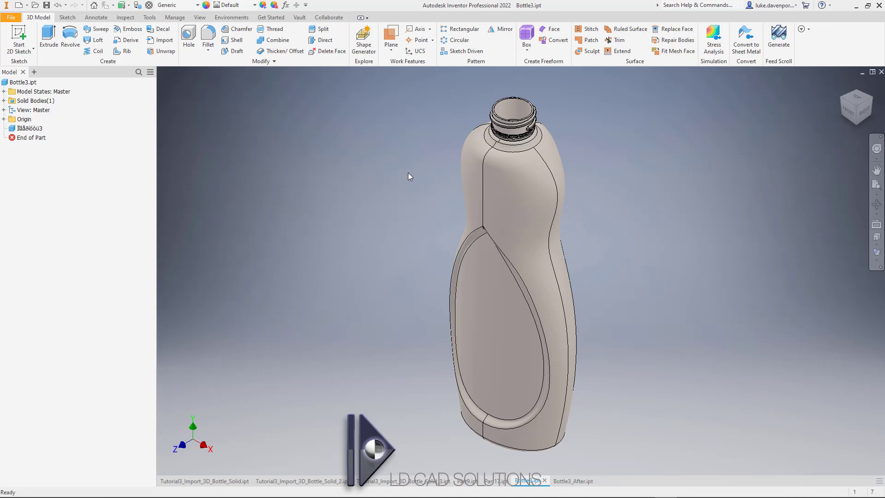
Compare the original bottle in Bottle3.ipt with the simplified version in Bottle3_After.ipt, including the threaded neck
{"action": "left_click", "coordinate": [576, 481]}
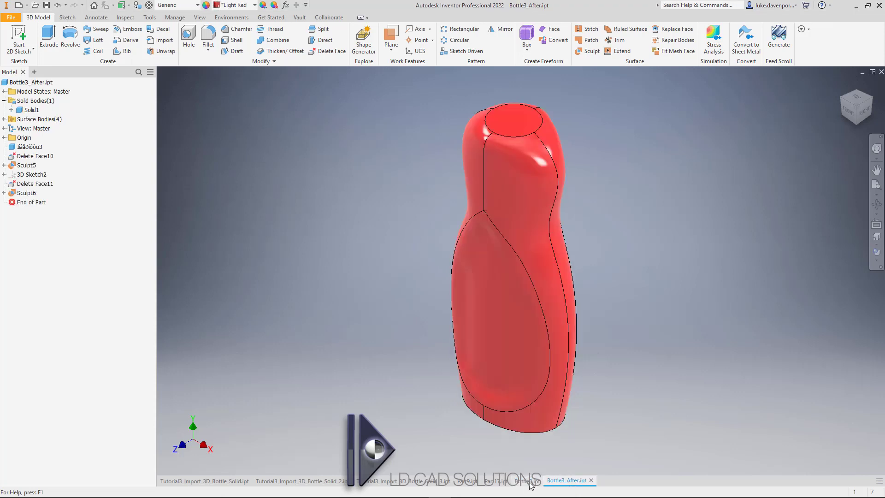
{"action": "left_click", "coordinate": [529, 482]}
{"action": "left_click", "coordinate": [575, 482]}
{"action": "left_click", "coordinate": [528, 481]}
{"action": "left_click", "coordinate": [566, 482]}
{"action": "left_click", "coordinate": [526, 481]}
{"action": "left_click", "coordinate": [558, 481]}
{"action": "left_click", "coordinate": [528, 482]}
{"action": "left_click", "coordinate": [560, 481]}
{"action": "left_click", "coordinate": [528, 481]}
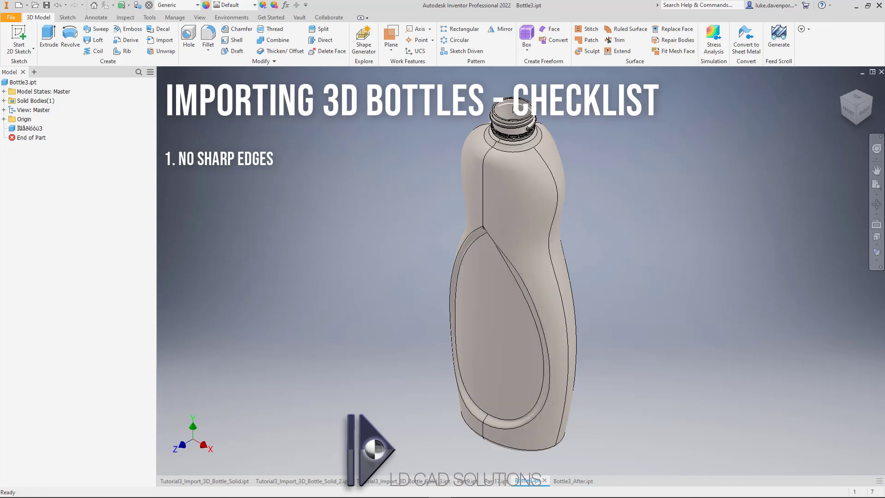
{"action": "mouse_move", "coordinate": [524, 124]}
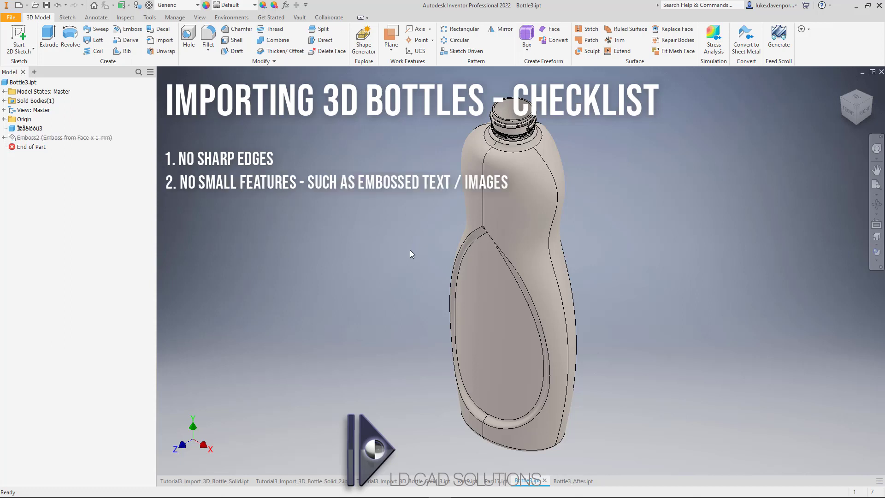
Unsuppress the Emboss feature on the front label panel and examine its raised lettering up close
{"action": "right_click", "coordinate": [52, 138]}
{"action": "left_click", "coordinate": [83, 215]}
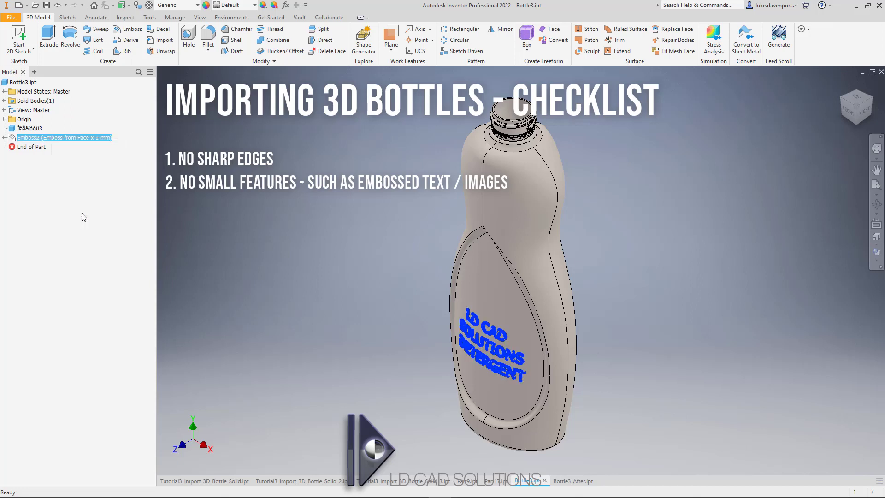
{"action": "middle_click_drag", "start_coordinate": [332, 268], "coordinate": [346, 237]}
{"action": "scroll", "coordinate": [345, 237], "scroll_direction": "up", "scroll_amount": 5}
{"action": "scroll", "coordinate": [345, 237], "scroll_direction": "up", "scroll_amount": 4}
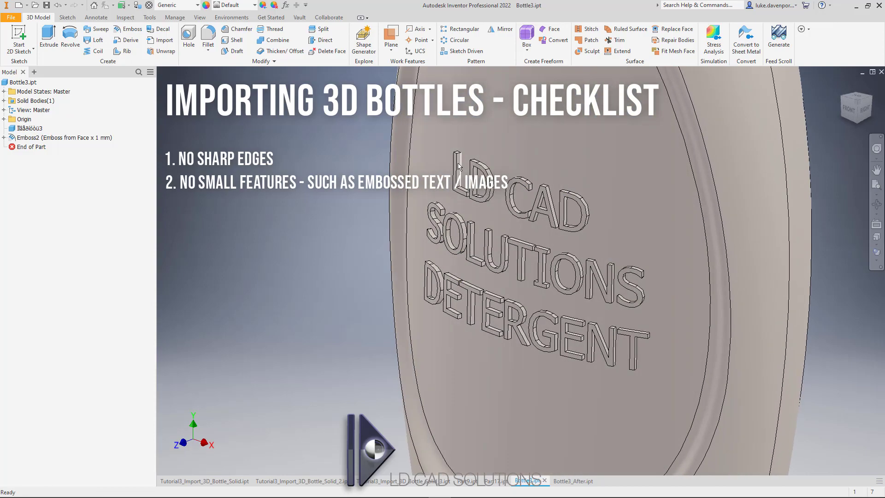
{"action": "middle_click_drag", "start_coordinate": [309, 144], "coordinate": [323, 143]}
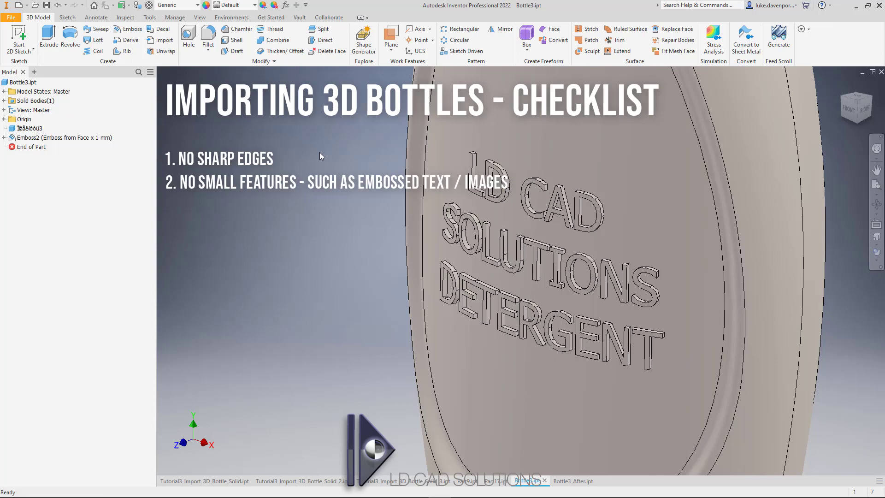
{"action": "middle_click_drag", "start_coordinate": [319, 153], "coordinate": [736, 200]}
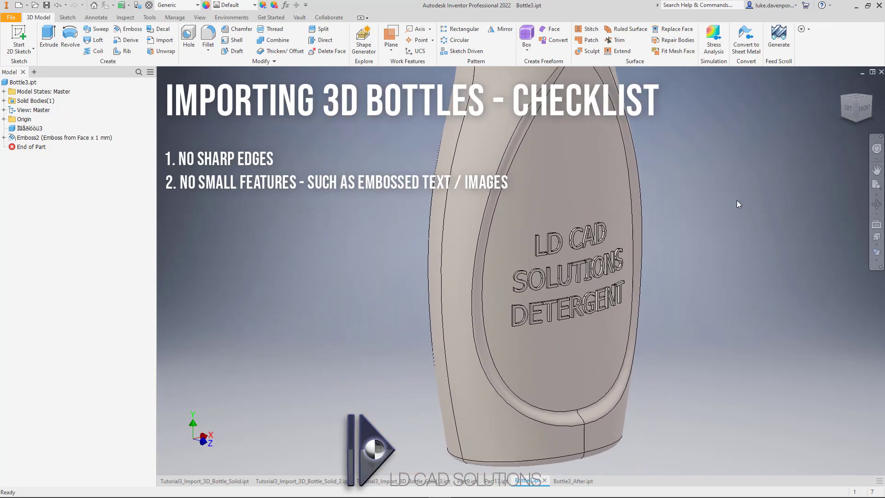
Delete all faces of the embossed lettering, keeping the surrounding label panel face and healing the remaining faces
{"action": "left_click", "coordinate": [322, 51]}
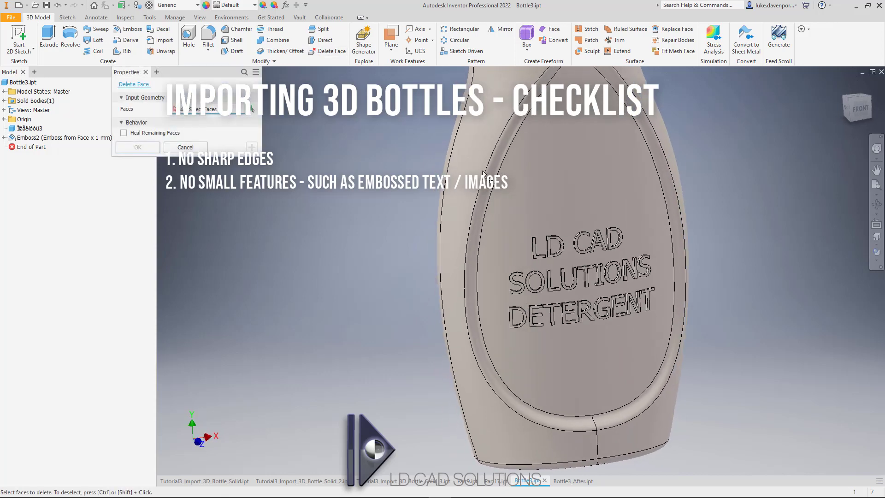
{"action": "left_click", "coordinate": [856, 108]}
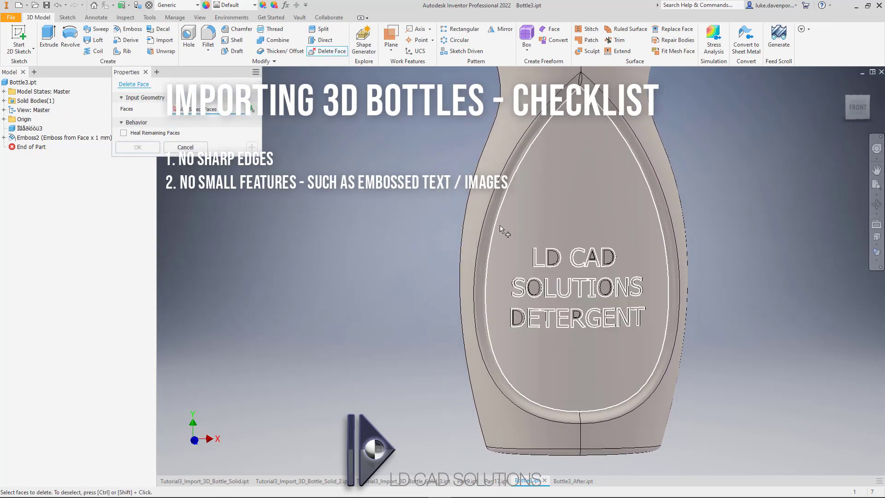
{"action": "left_click_drag", "start_coordinate": [500, 226], "coordinate": [659, 346]}
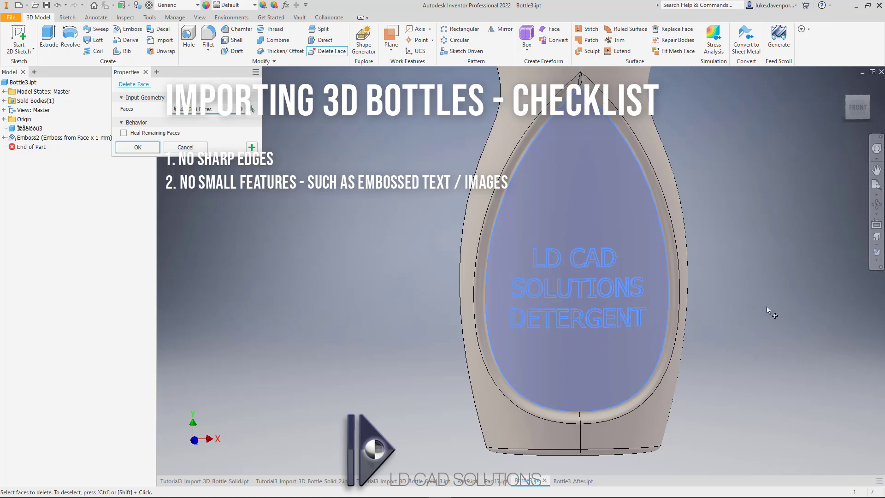
{"action": "left_click", "coordinate": [605, 216], "text": "ctrl"}
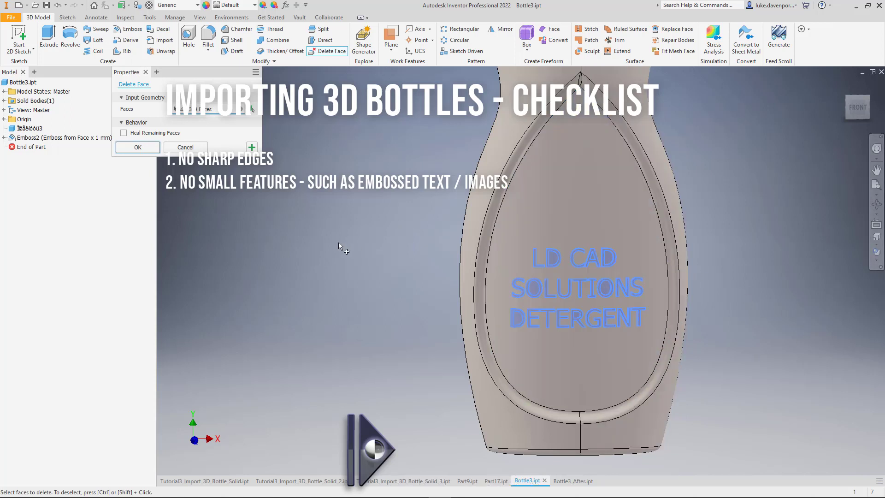
{"action": "left_click", "coordinate": [123, 133]}
{"action": "left_click", "coordinate": [137, 148]}
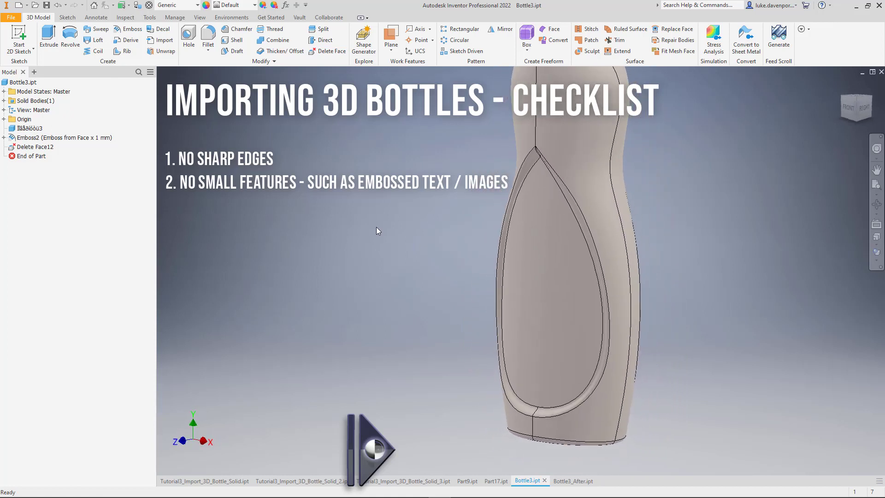
Inspect the healed label panel, the open neck and the bottle's depth from several angles, including above
{"action": "middle_click_drag", "start_coordinate": [377, 227], "coordinate": [370, 230]}
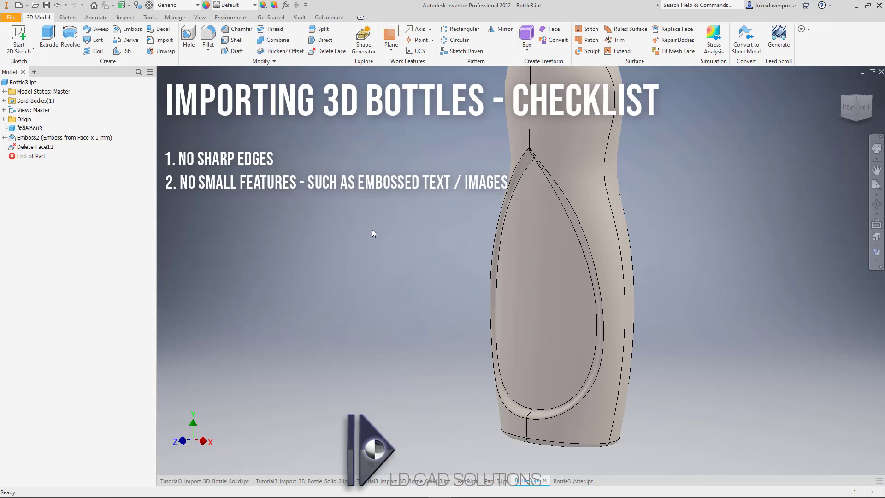
{"action": "middle_click_drag", "start_coordinate": [432, 233], "coordinate": [407, 247]}
{"action": "key", "text": "F6"}
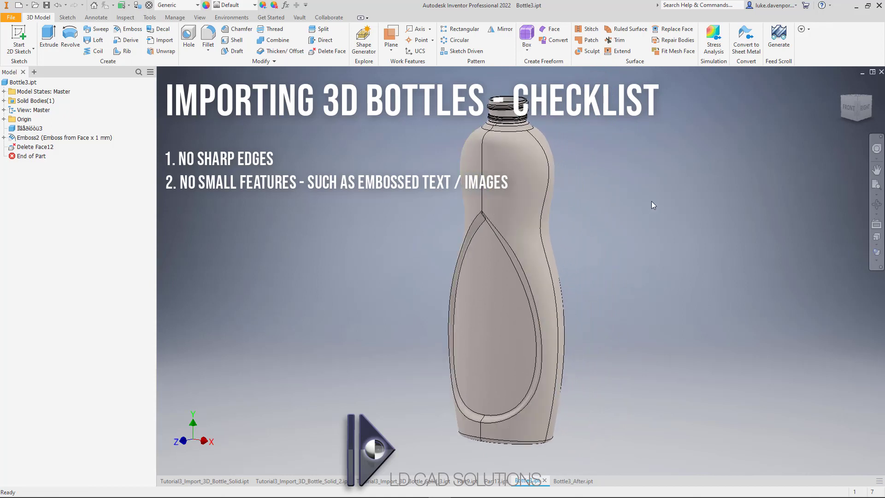
{"action": "middle_click_drag", "start_coordinate": [651, 201], "coordinate": [647, 244], "text": "shift"}
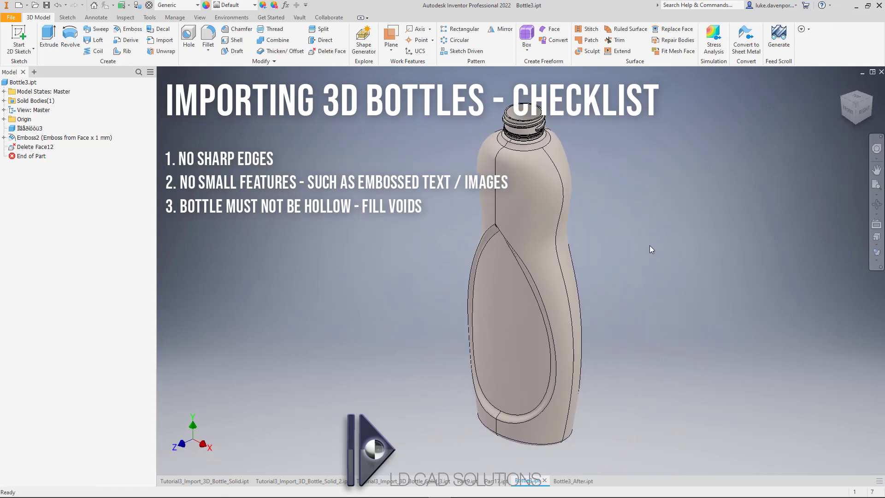
{"action": "middle_click_drag", "start_coordinate": [649, 247], "coordinate": [616, 249]}
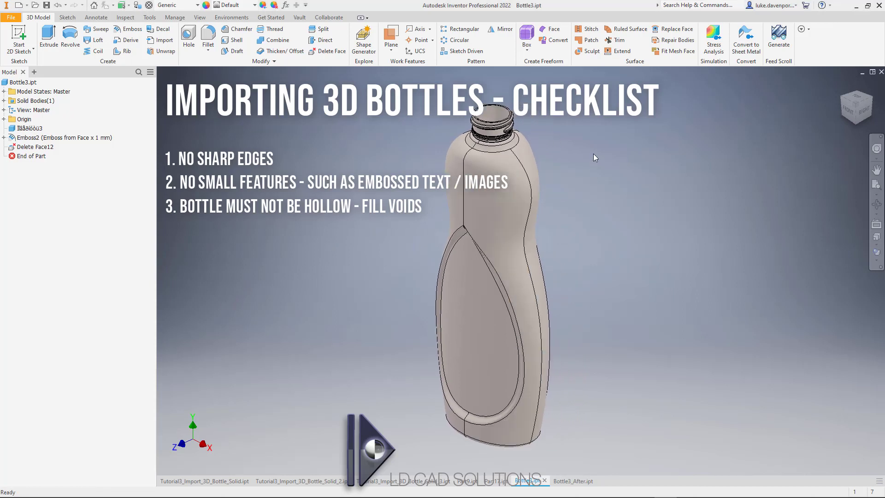
{"action": "middle_click_drag", "start_coordinate": [590, 161], "coordinate": [540, 156], "text": "shift"}
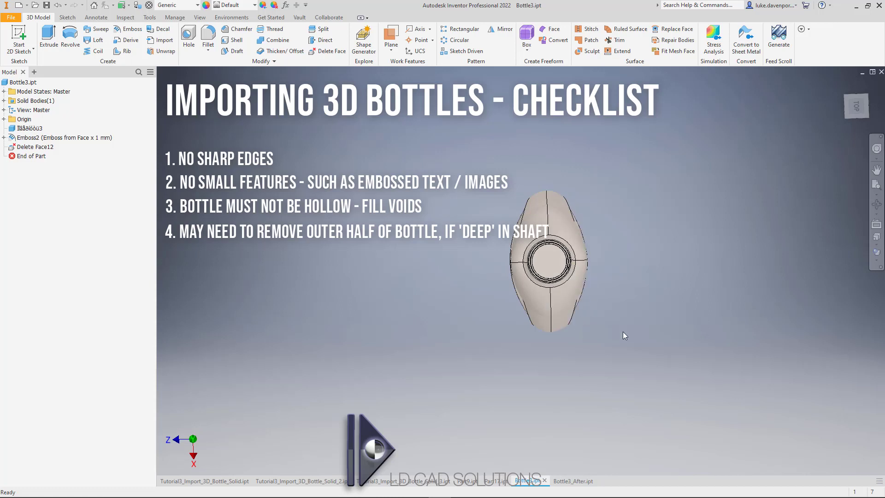
{"action": "middle_click_drag", "start_coordinate": [624, 336], "coordinate": [604, 341]}
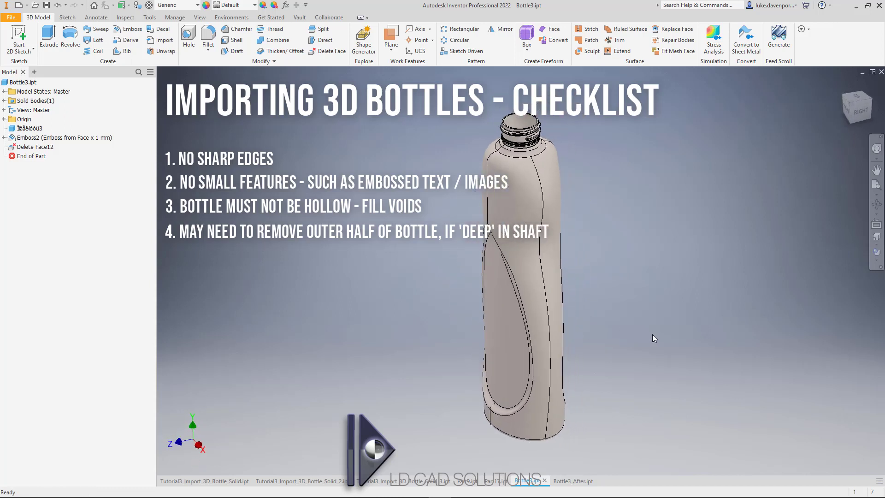
{"action": "mouse_move", "coordinate": [656, 329]}
{"action": "middle_mouse_down"}
{"action": "mouse_move", "coordinate": [662, 325]}
{"action": "mouse_move", "coordinate": [645, 316]}
{"action": "middle_mouse_up"}
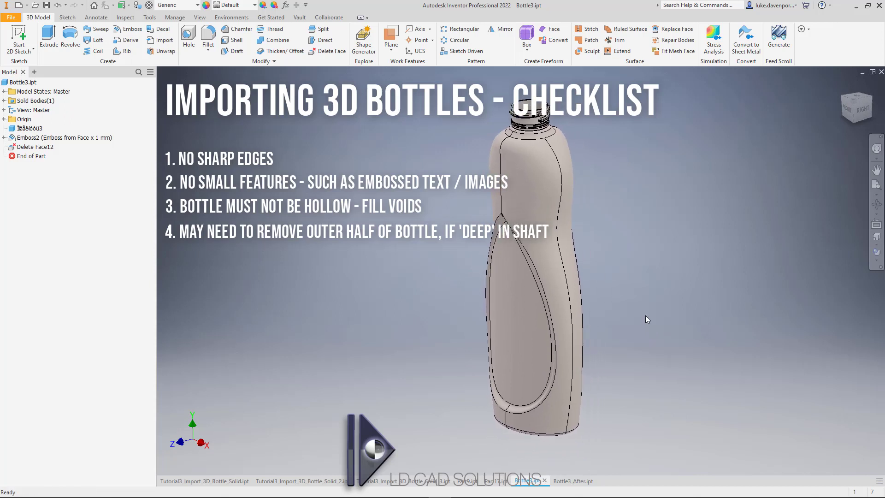
{"action": "middle_click_drag", "start_coordinate": [646, 317], "coordinate": [638, 316]}
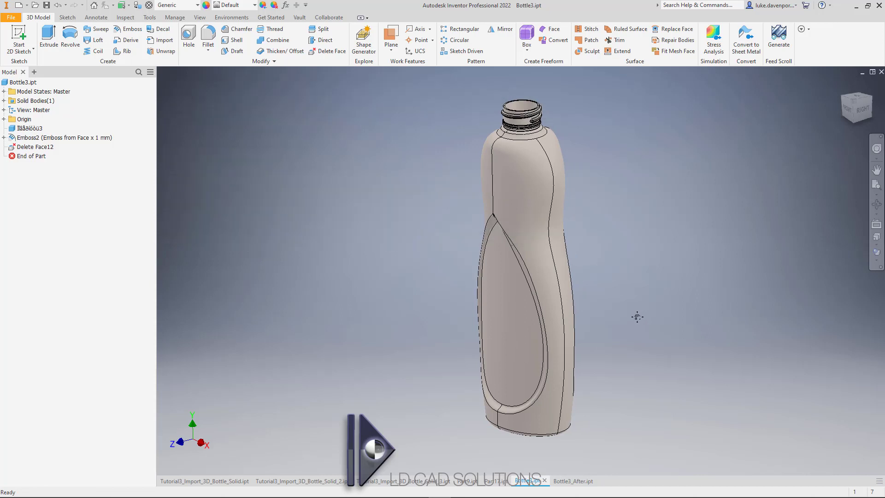
{"action": "left_click", "coordinate": [573, 481]}
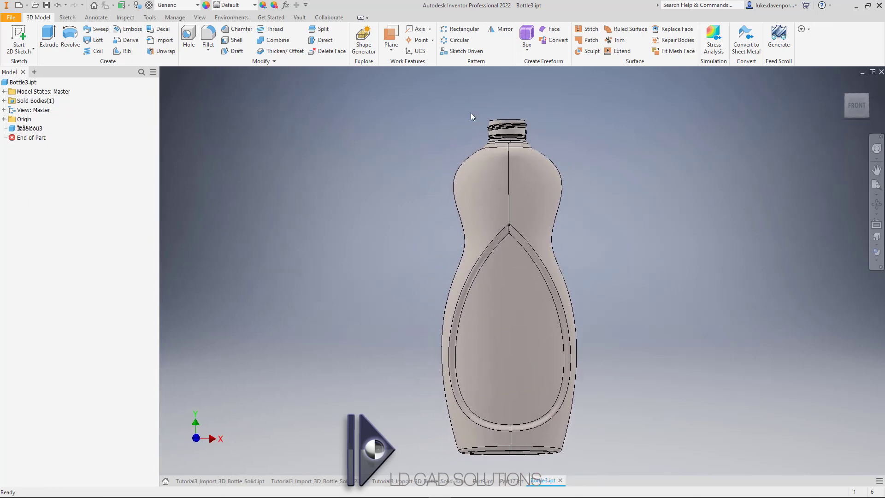
In Bottle3.ipt, delete all the threaded neck faces and the base faces without healing the remaining faces
{"action": "left_click_drag", "start_coordinate": [466, 104], "coordinate": [583, 165]}
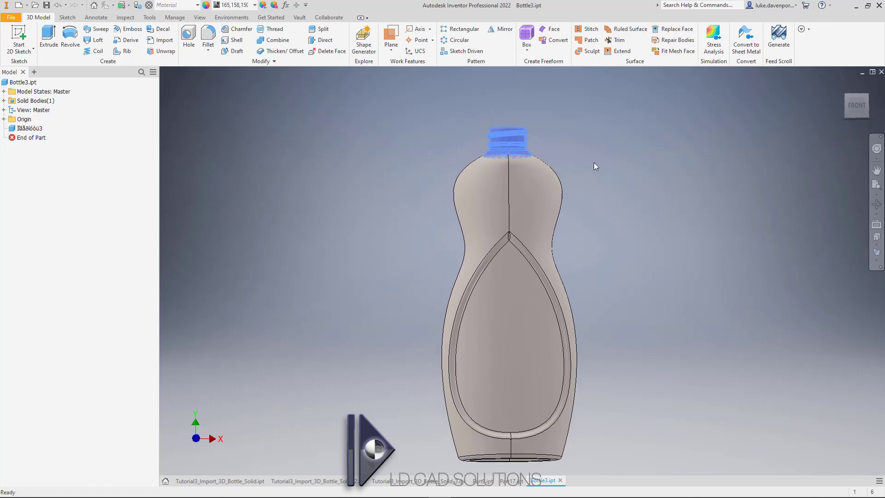
{"action": "middle_click_drag", "start_coordinate": [524, 435], "coordinate": [578, 391], "text": "shift"}
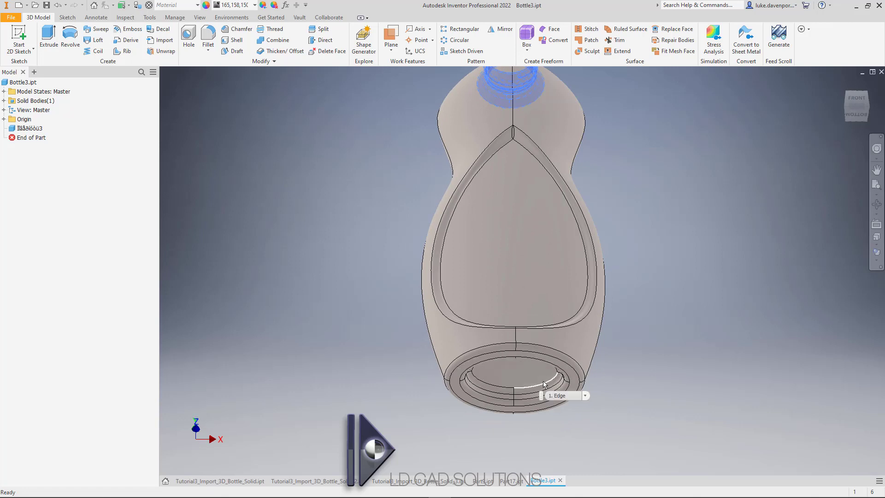
{"action": "key", "text": "F6"}
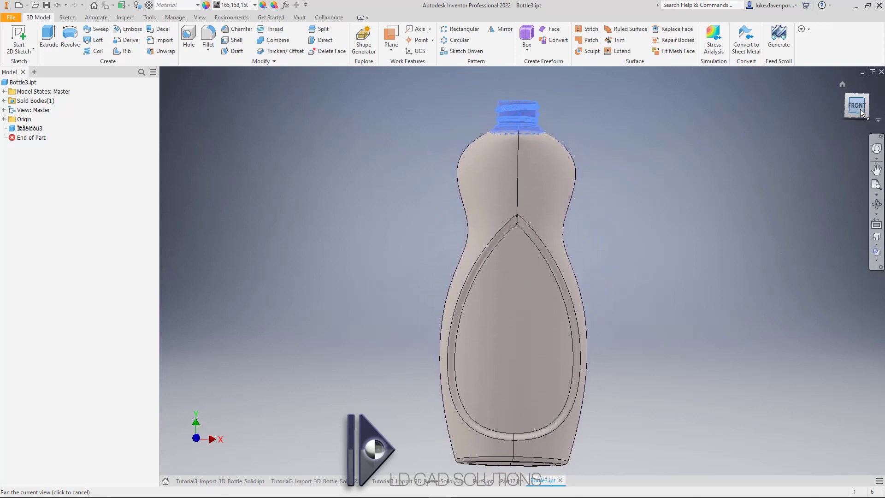
{"action": "left_click", "coordinate": [856, 105]}
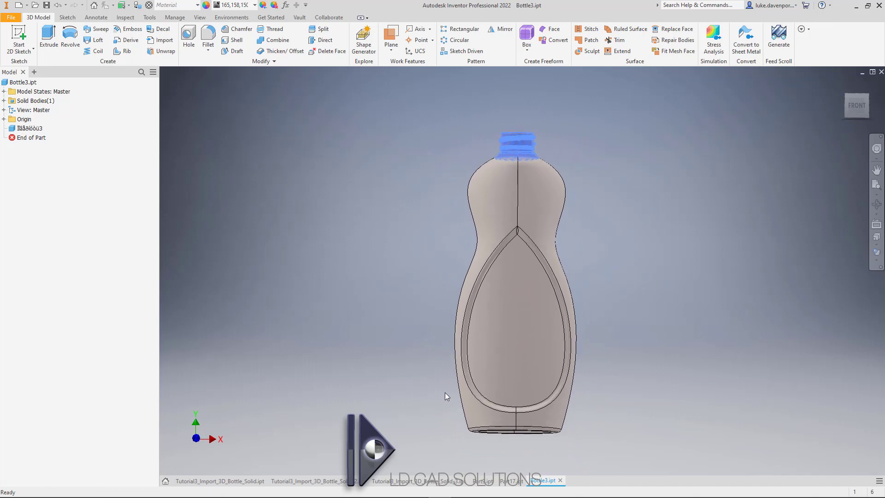
{"action": "left_click", "coordinate": [858, 109]}
{"action": "scroll", "coordinate": [672, 340], "scroll_direction": "down", "scroll_amount": 6}
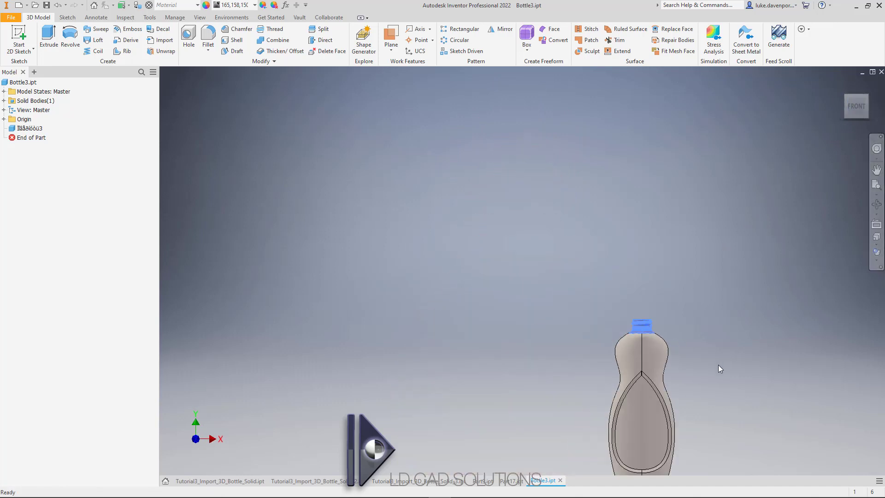
{"action": "middle_click_drag", "start_coordinate": [718, 364], "coordinate": [651, 201]}
{"action": "scroll", "coordinate": [624, 312], "scroll_direction": "up", "scroll_amount": 3}
{"action": "scroll", "coordinate": [625, 315], "scroll_direction": "down", "scroll_amount": 3}
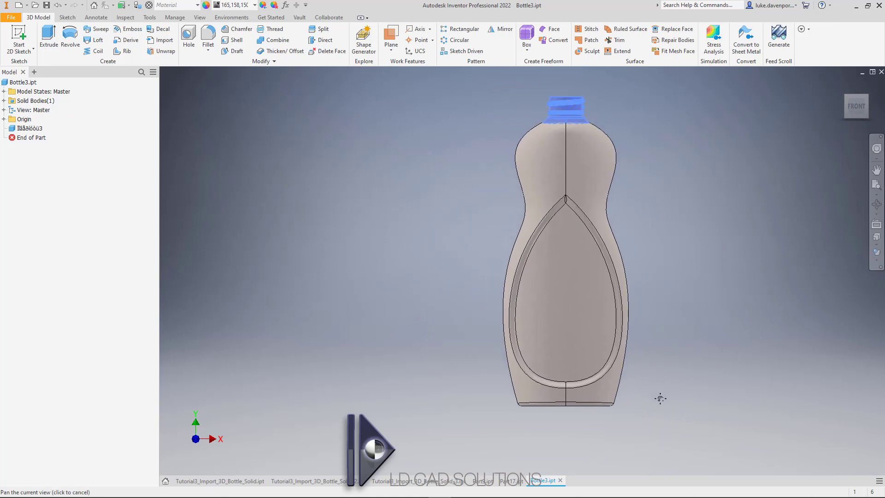
{"action": "left_click_drag", "start_coordinate": [596, 417], "coordinate": [690, 434]}
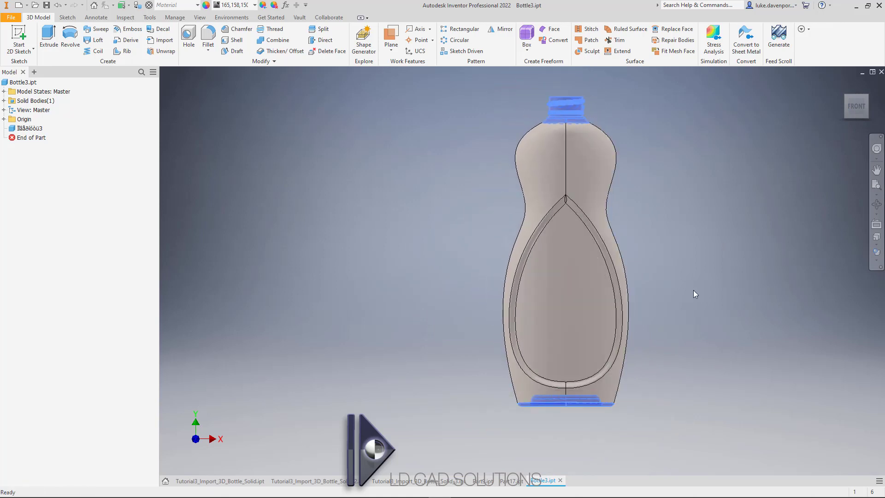
{"action": "middle_click_drag", "start_coordinate": [693, 294], "coordinate": [658, 316]}
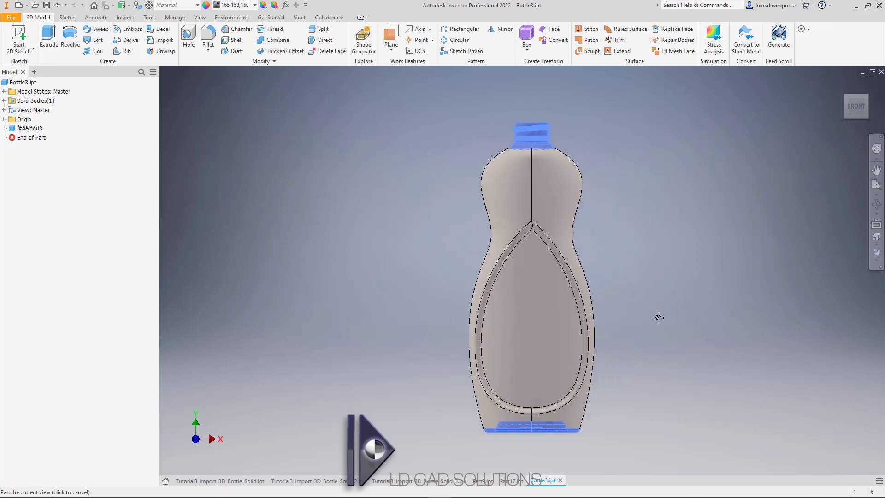
{"action": "left_click", "coordinate": [333, 51]}
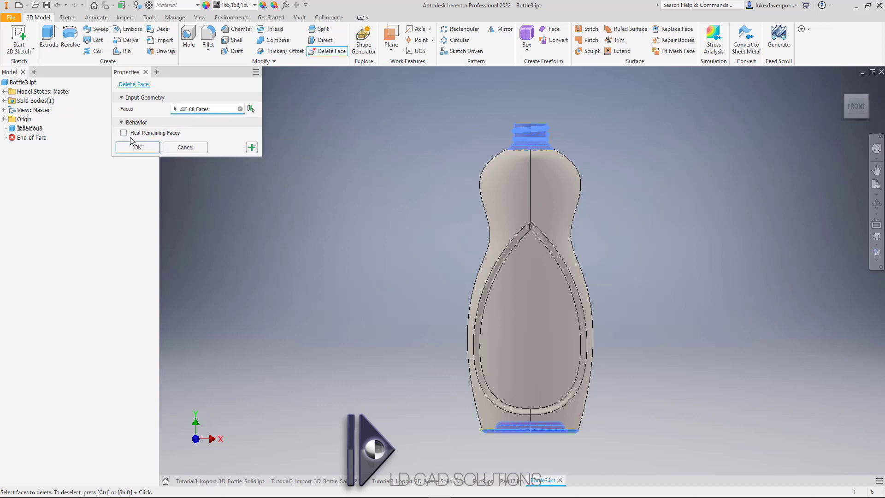
{"action": "left_click", "coordinate": [137, 147]}
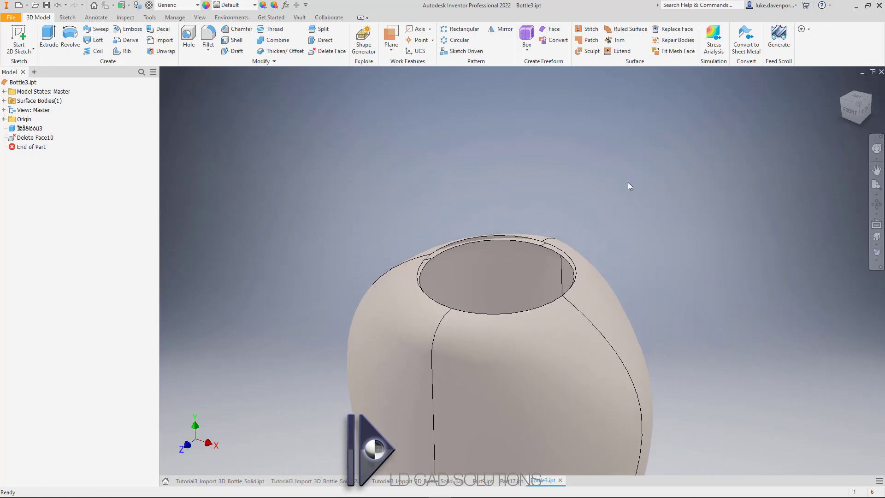
Cap the bottle's open neck with a boundary patch along the outer edge loop of the opening
{"action": "left_click", "coordinate": [588, 40]}
{"action": "left_click", "coordinate": [558, 249]}
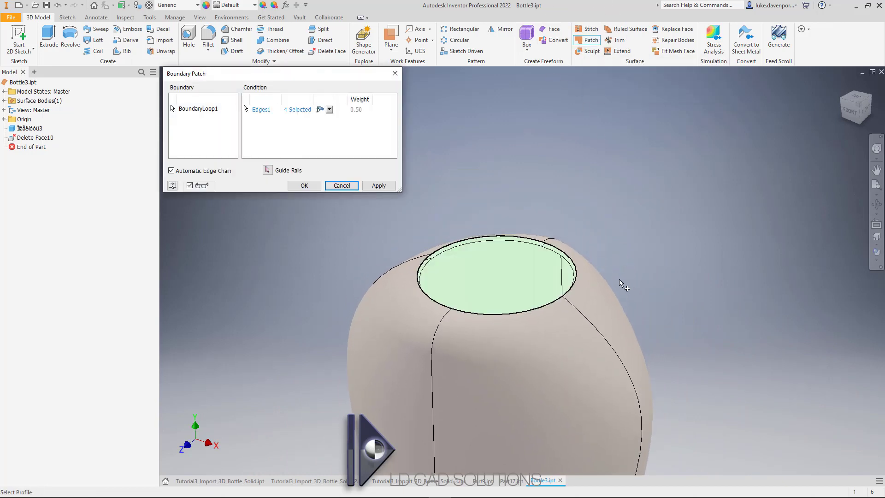
{"action": "left_click", "coordinate": [378, 185]}
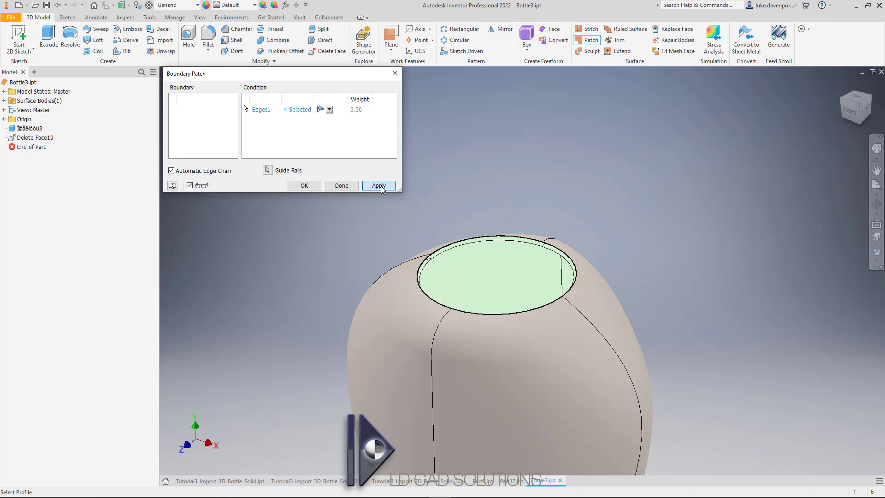
Cap the bottle's open base with a boundary patch along the outer edge loop of the opening
{"action": "key", "text": "F6"}
{"action": "scroll", "coordinate": [329, 258], "scroll_direction": "up", "scroll_amount": 6}
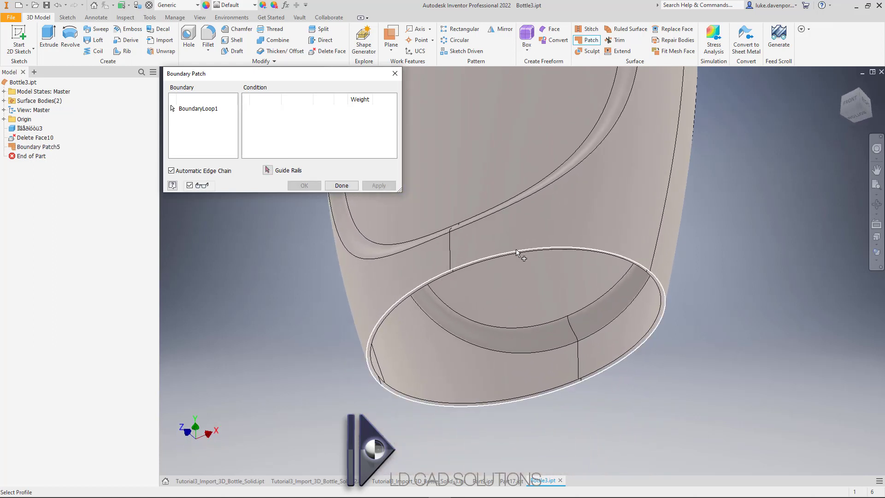
{"action": "scroll", "coordinate": [516, 249], "scroll_direction": "up", "scroll_amount": 2}
{"action": "left_click", "coordinate": [516, 249]}
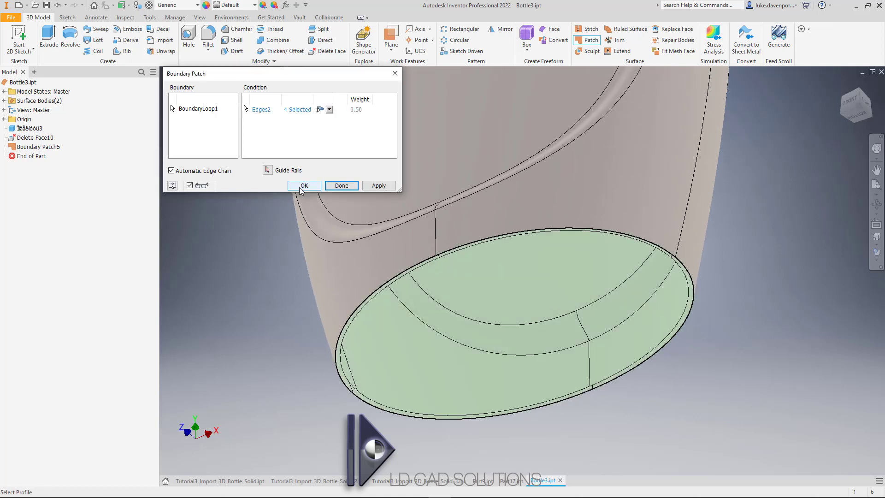
{"action": "left_click", "coordinate": [303, 185]}
{"action": "scroll", "coordinate": [299, 187], "scroll_direction": "down", "scroll_amount": 2}
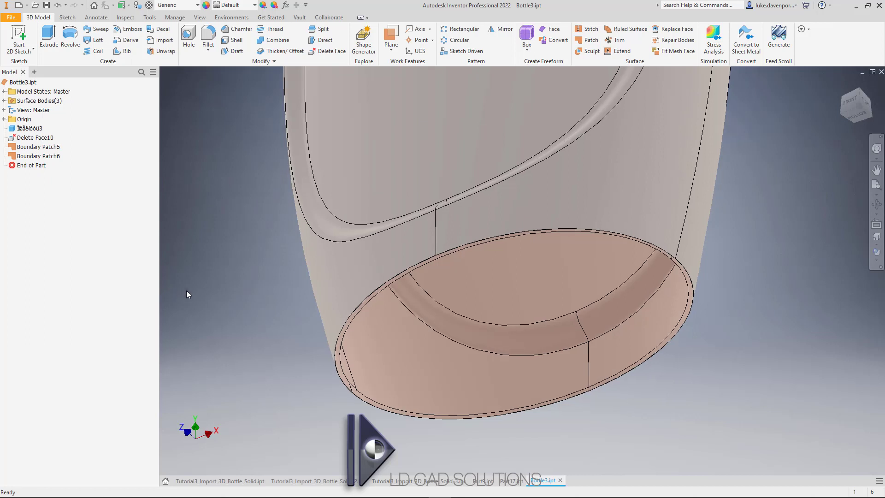
{"action": "scroll", "coordinate": [192, 291], "scroll_direction": "down", "scroll_amount": 2}
Sculpt the bottle's outer surface body together with the neck and base patches into a filled solid
{"action": "middle_click_drag", "start_coordinate": [197, 290], "coordinate": [264, 282], "text": "shift"}
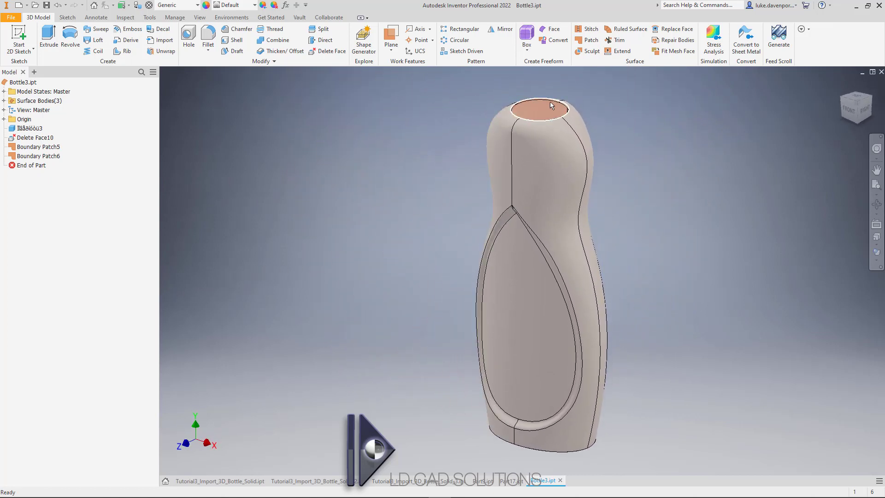
{"action": "left_click", "coordinate": [591, 52]}
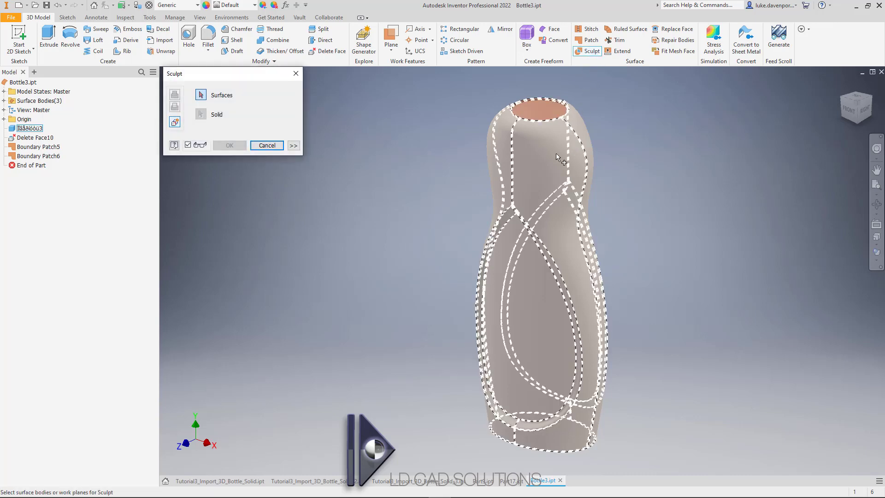
{"action": "left_click", "coordinate": [546, 109]}
{"action": "mouse_move", "coordinate": [546, 109]}
{"action": "middle_mouse_down", "text": "shift"}
{"action": "mouse_move", "coordinate": [537, 331]}
{"action": "mouse_move", "coordinate": [556, 342]}
{"action": "middle_mouse_up", "text": "shift"}
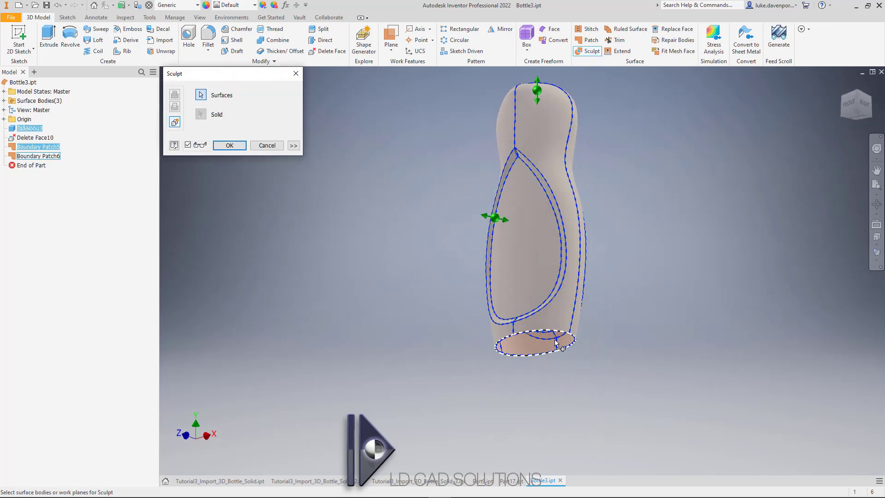
{"action": "left_click", "coordinate": [555, 340]}
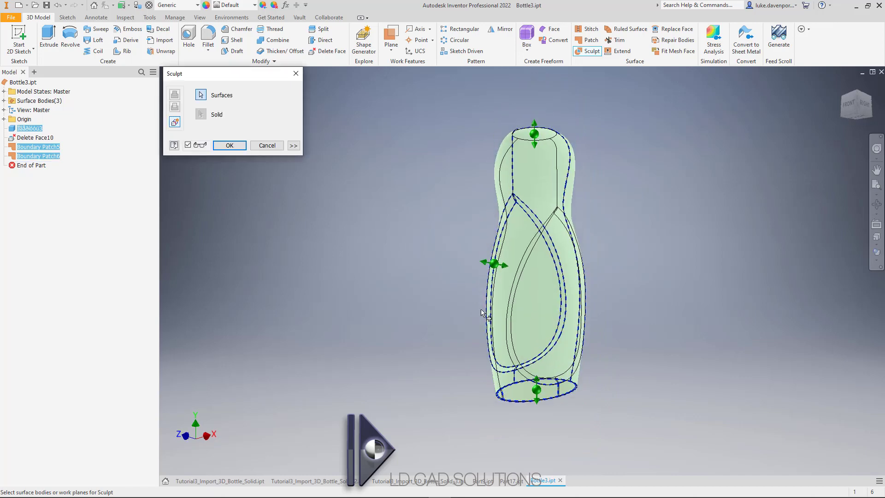
{"action": "left_click", "coordinate": [229, 146]}
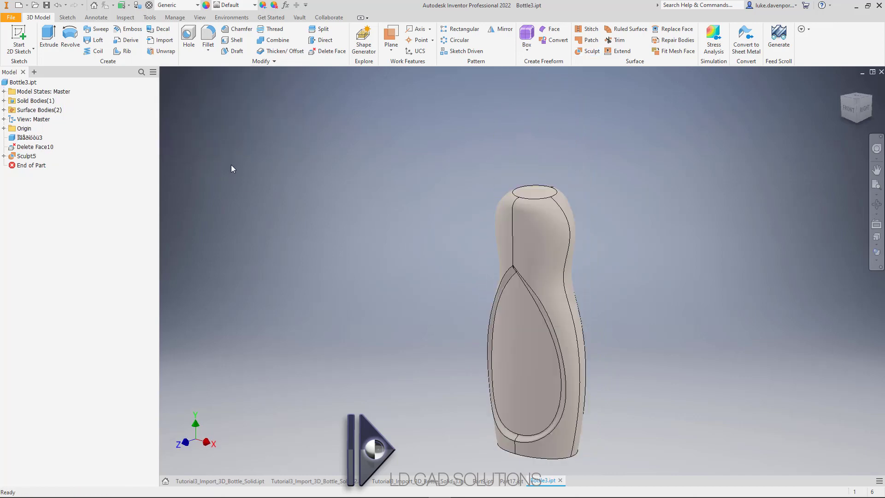
Expand the part's surface bodies and solid bodies in the model tree and check the sculpted bottle
{"action": "middle_click_drag", "start_coordinate": [355, 197], "coordinate": [319, 171]}
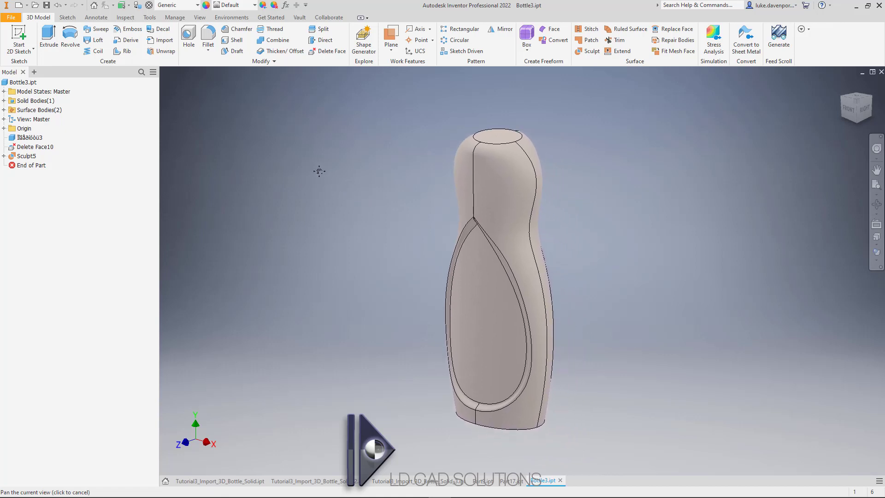
{"action": "left_click", "coordinate": [3, 110]}
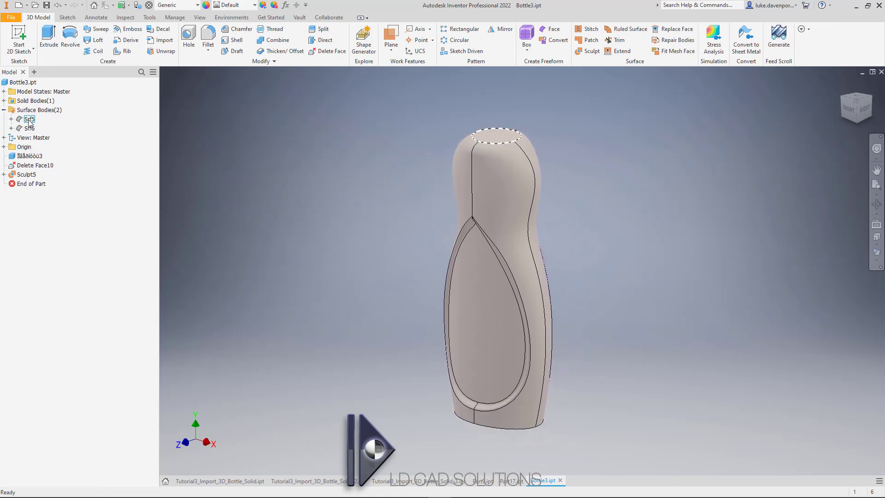
{"action": "left_click", "coordinate": [3, 100]}
{"action": "scroll", "coordinate": [309, 193], "scroll_direction": "up", "scroll_amount": 2}
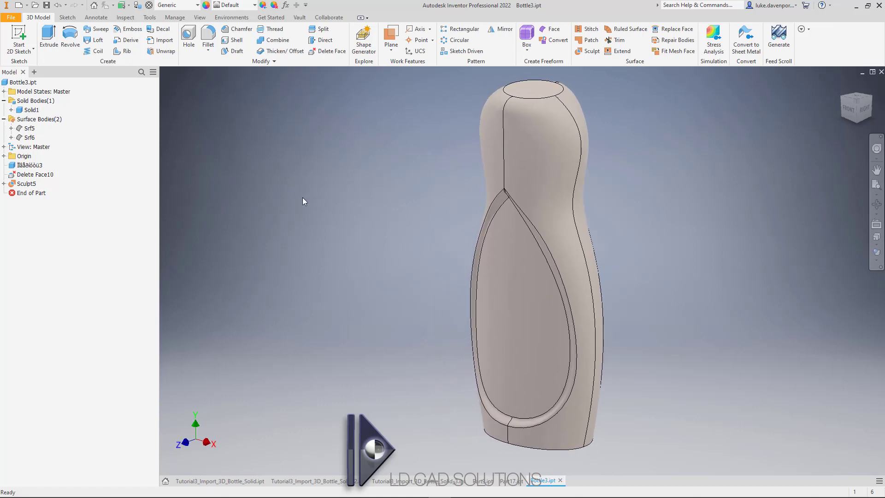
{"action": "middle_click_drag", "start_coordinate": [303, 197], "coordinate": [303, 211]}
{"action": "middle_click_drag", "start_coordinate": [359, 217], "coordinate": [328, 217]}
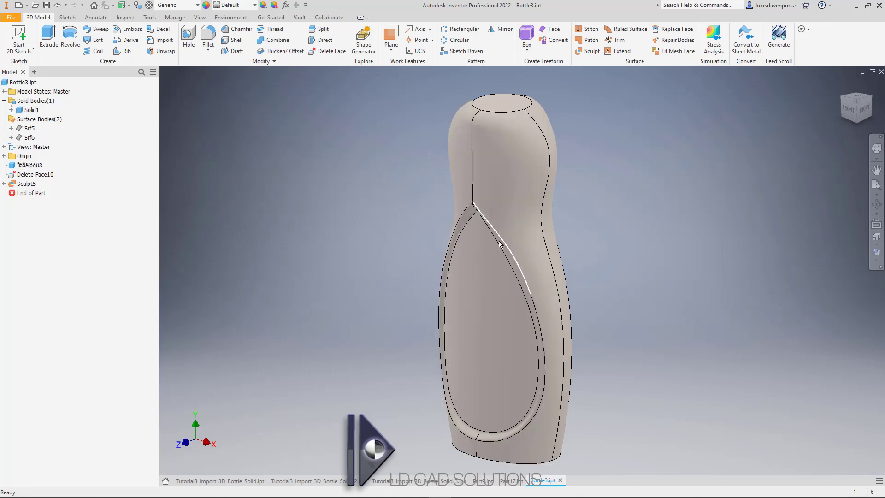
Examine the label recess face, its surrounding border faces and the bottle's outer body face by selecting them
{"action": "middle_click_drag", "start_coordinate": [478, 297], "coordinate": [470, 292]}
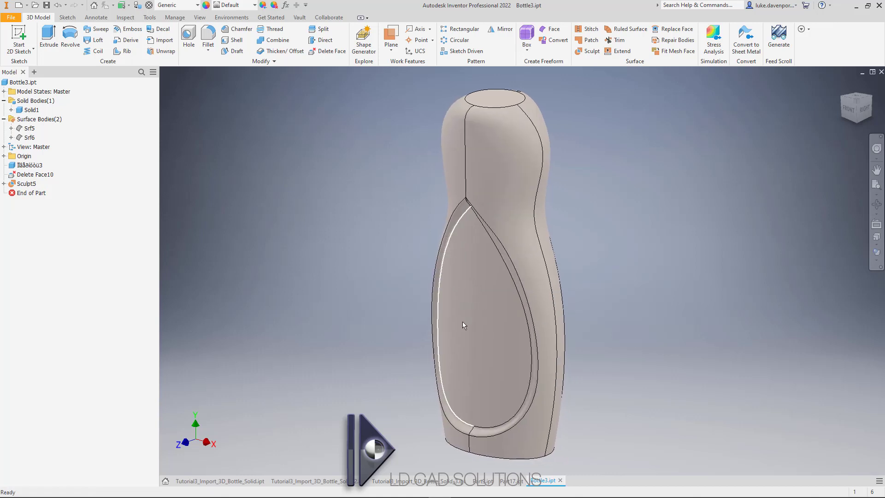
{"action": "left_click", "coordinate": [474, 297]}
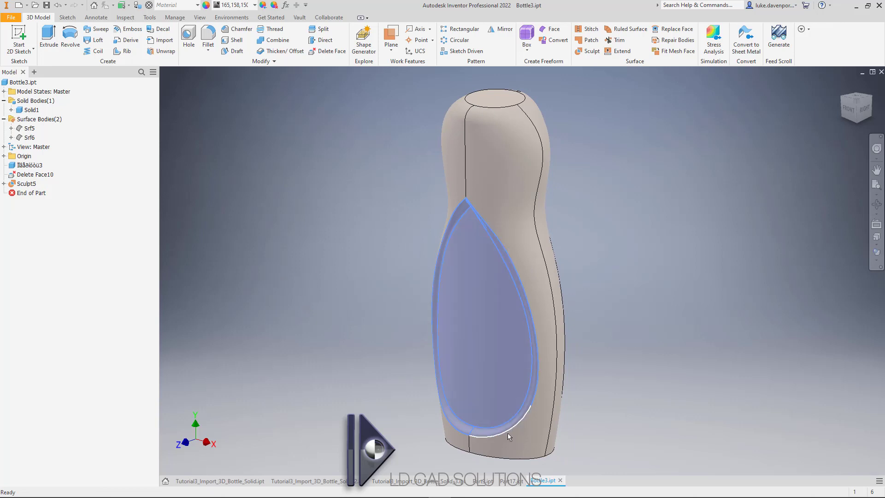
{"action": "left_click", "coordinate": [454, 424]}
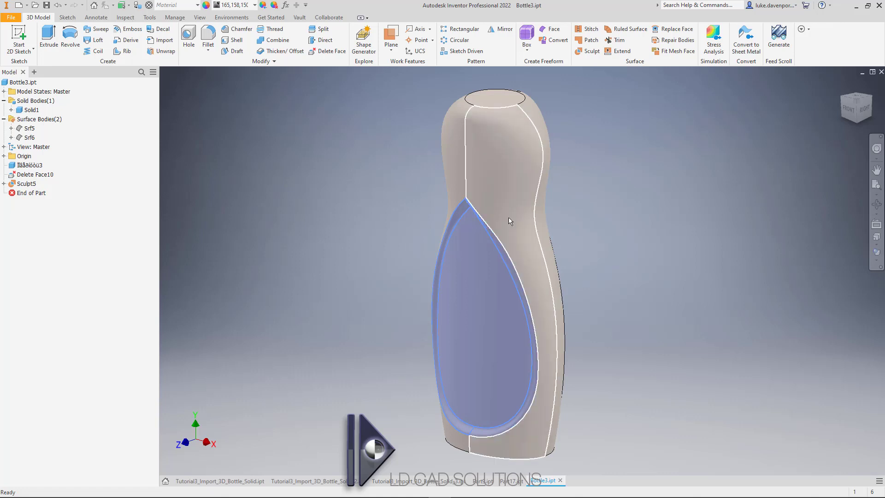
{"action": "left_click", "coordinate": [618, 226]}
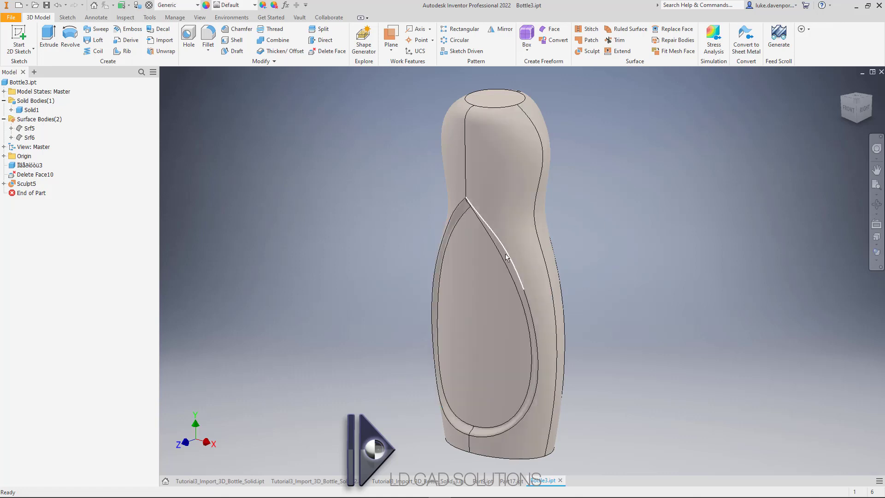
{"action": "left_click", "coordinate": [510, 192]}
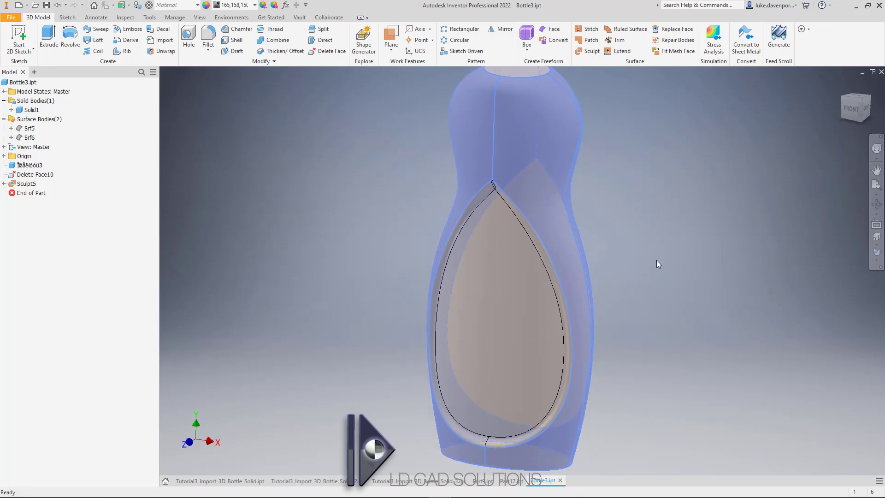
{"action": "left_click", "coordinate": [635, 254]}
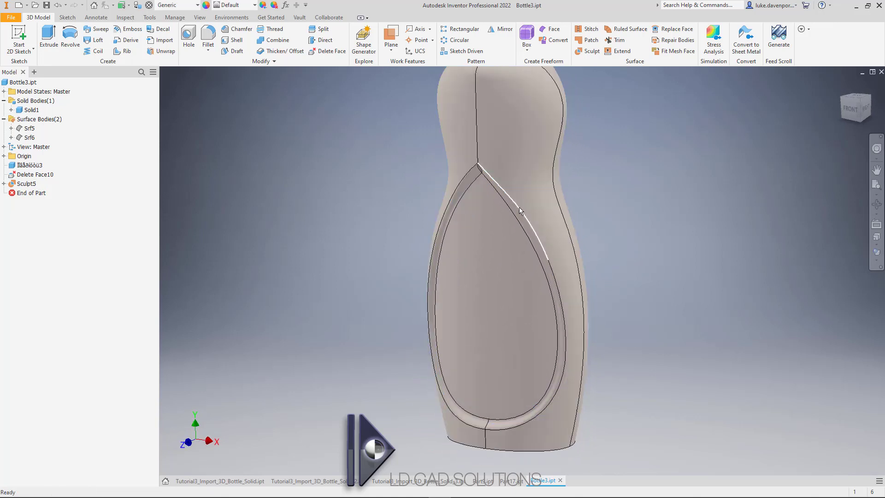
{"action": "middle_click_drag", "start_coordinate": [394, 205], "coordinate": [384, 206]}
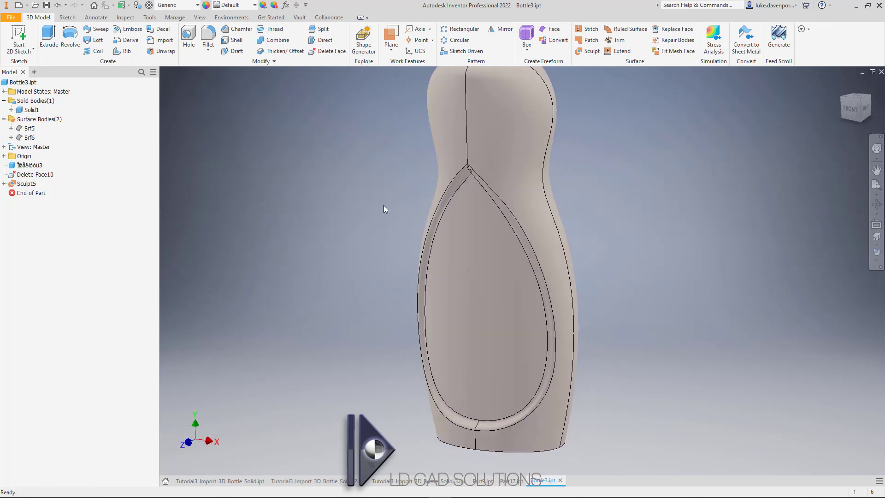
{"action": "key", "text": "f"}
{"action": "left_click", "coordinate": [489, 184]}
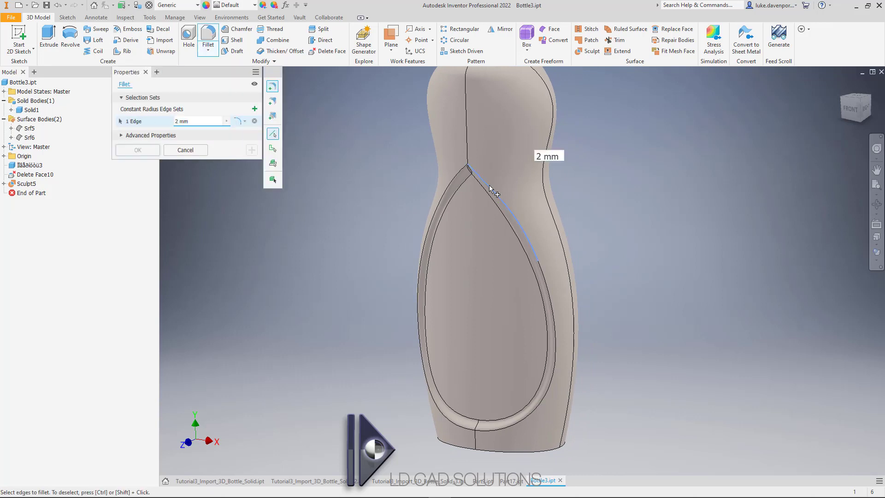
{"action": "left_click", "coordinate": [546, 281]}
{"action": "left_click", "coordinate": [458, 173]}
{"action": "scroll", "coordinate": [463, 175], "scroll_direction": "down", "scroll_amount": 5}
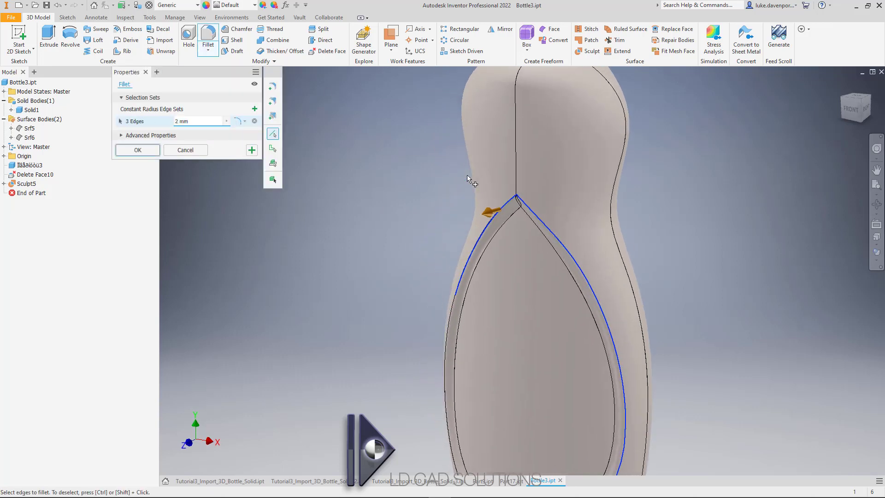
{"action": "scroll", "coordinate": [528, 207], "scroll_direction": "down", "scroll_amount": 6}
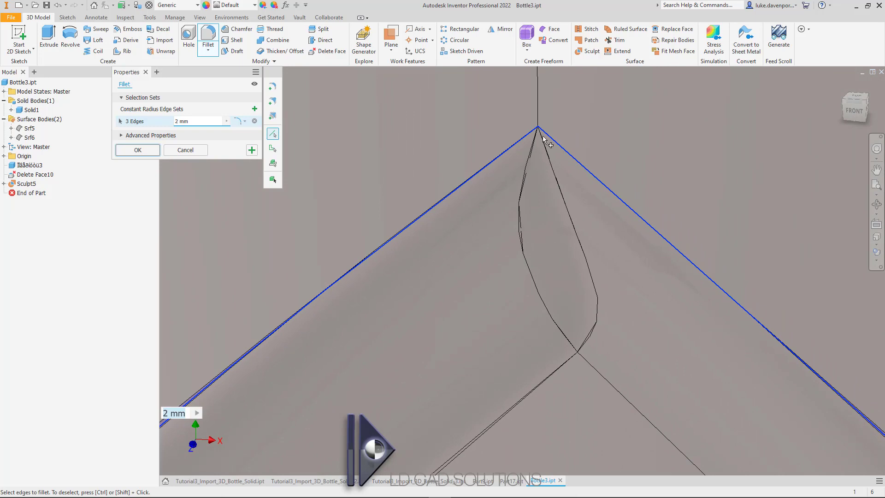
{"action": "scroll", "coordinate": [524, 214], "scroll_direction": "up", "scroll_amount": 5}
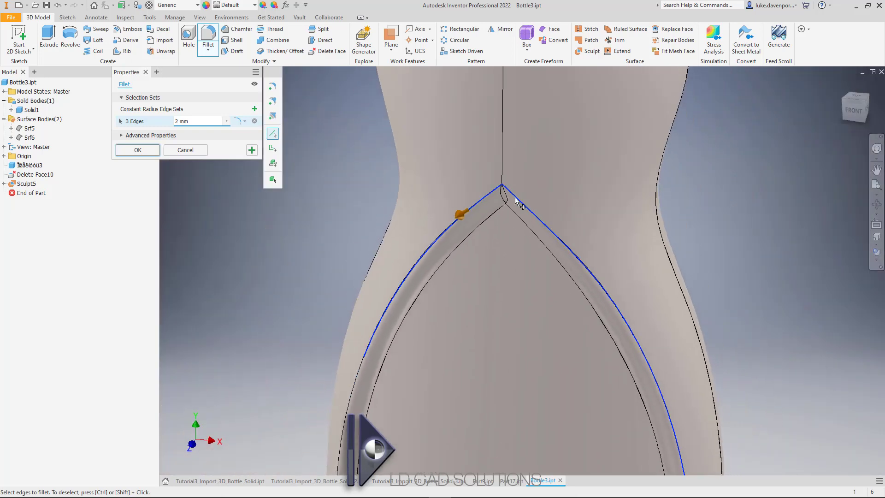
{"action": "scroll", "coordinate": [516, 197], "scroll_direction": "down", "scroll_amount": 3}
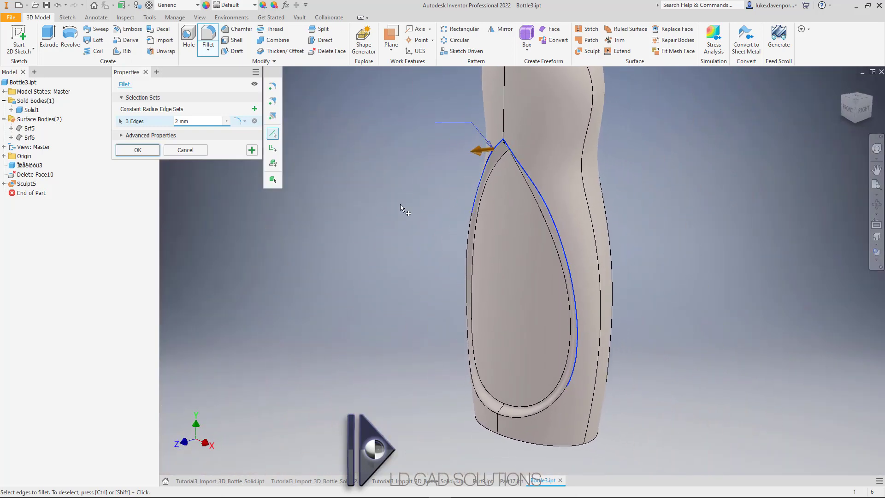
{"action": "left_click", "coordinate": [187, 151]}
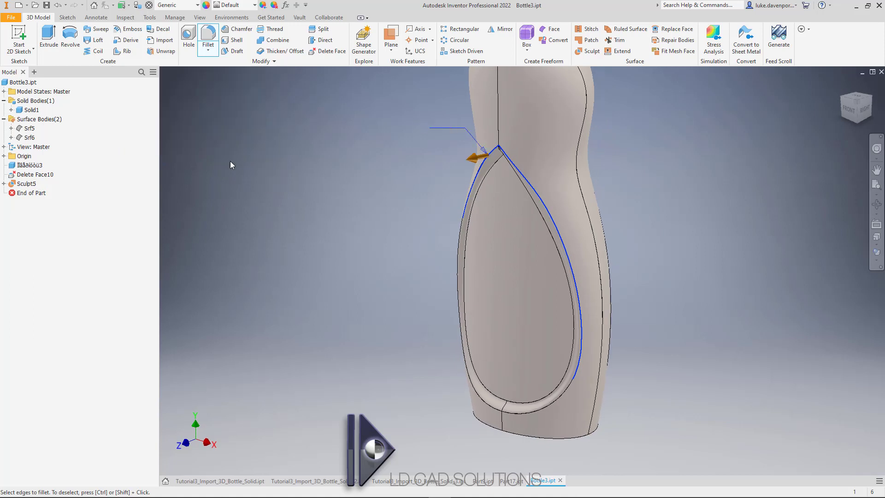
Examine the inner teardrop face of the label recess and the edges around it
{"action": "middle_click_drag", "start_coordinate": [231, 161], "coordinate": [336, 191]}
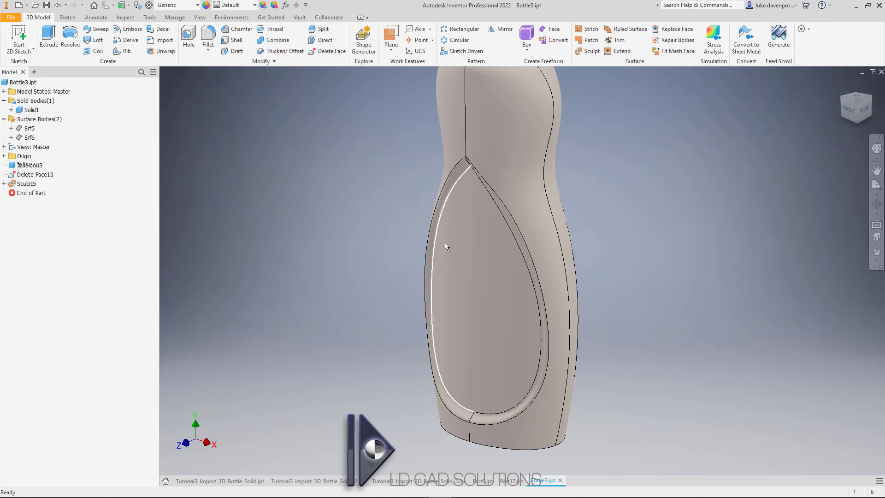
{"action": "left_click", "coordinate": [474, 269]}
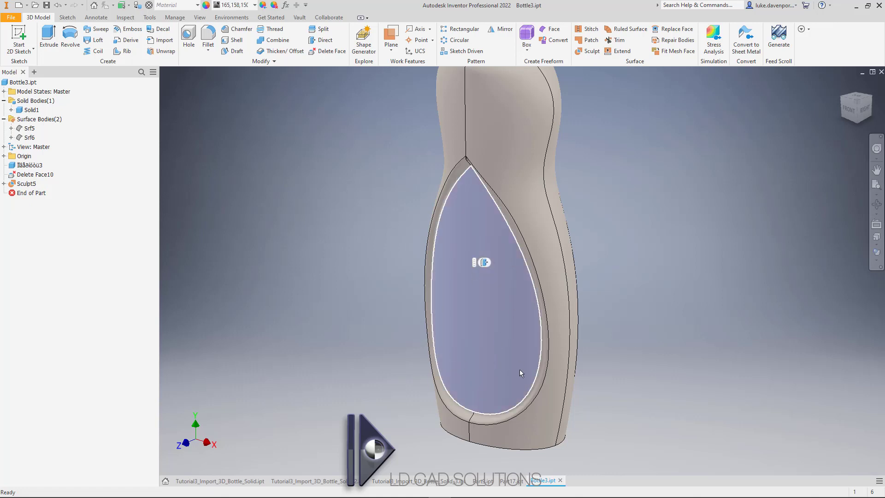
{"action": "mouse_move", "coordinate": [519, 369]}
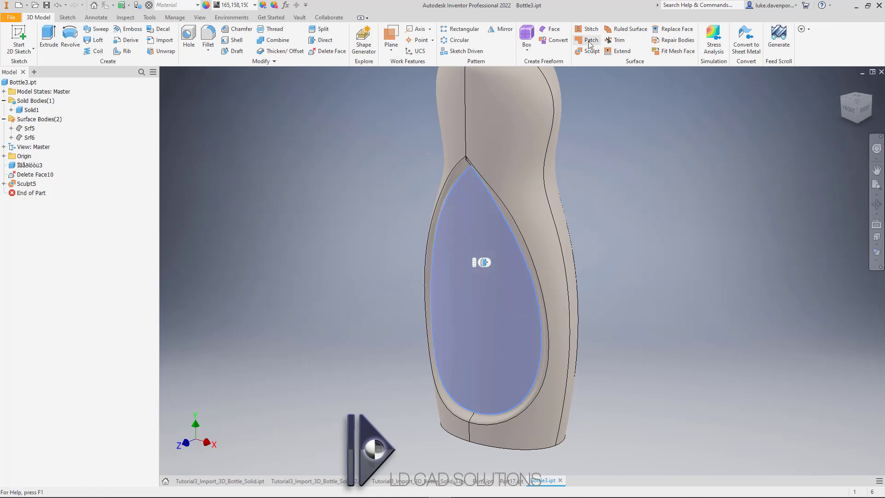
{"action": "left_click", "coordinate": [614, 274]}
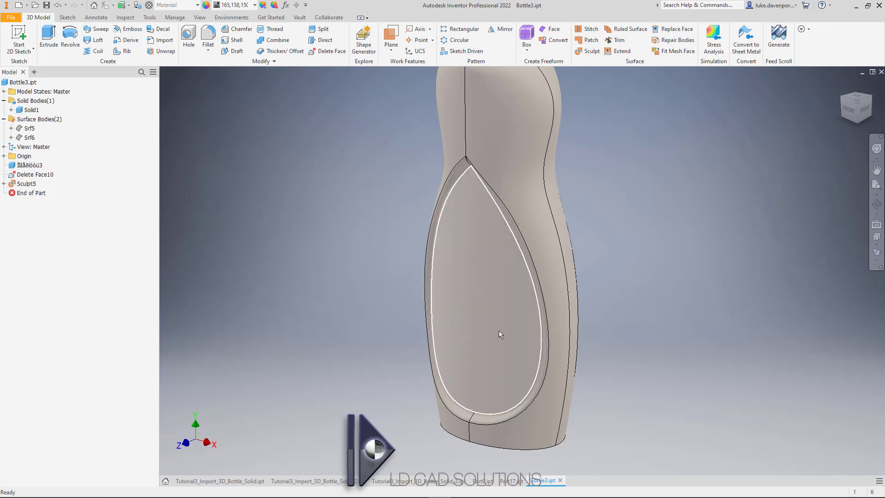
{"action": "middle_click_drag", "start_coordinate": [684, 245], "coordinate": [705, 233]}
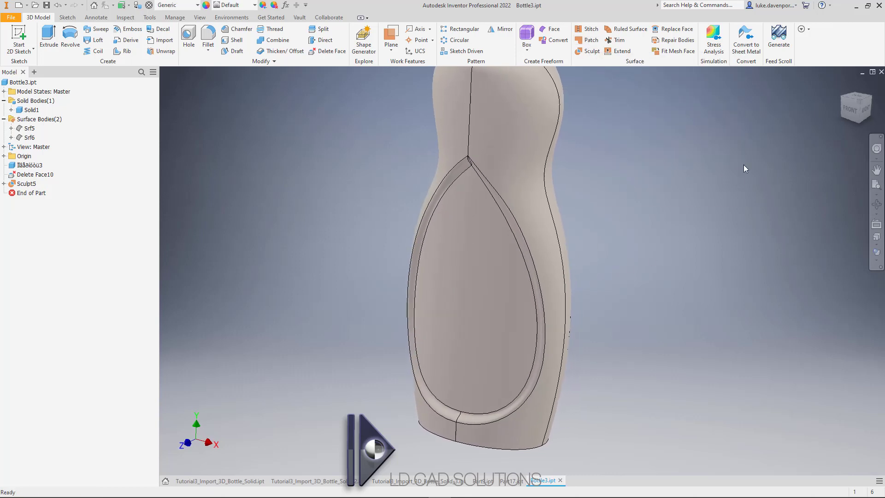
Start a new 3D sketch in the bottle part
{"action": "left_click", "coordinate": [851, 110]}
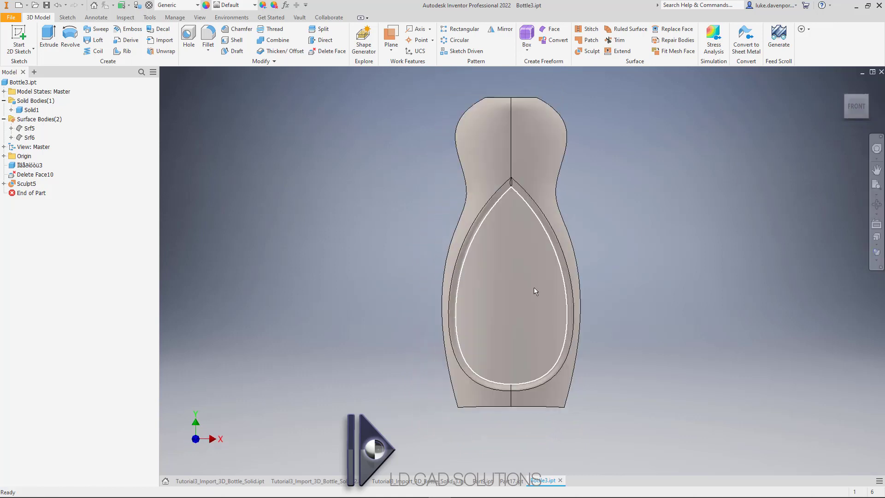
{"action": "scroll", "coordinate": [468, 252], "scroll_direction": "up", "scroll_amount": 5}
{"action": "scroll", "coordinate": [468, 252], "scroll_direction": "down", "scroll_amount": 4}
{"action": "middle_click_drag", "start_coordinate": [380, 227], "coordinate": [360, 232]}
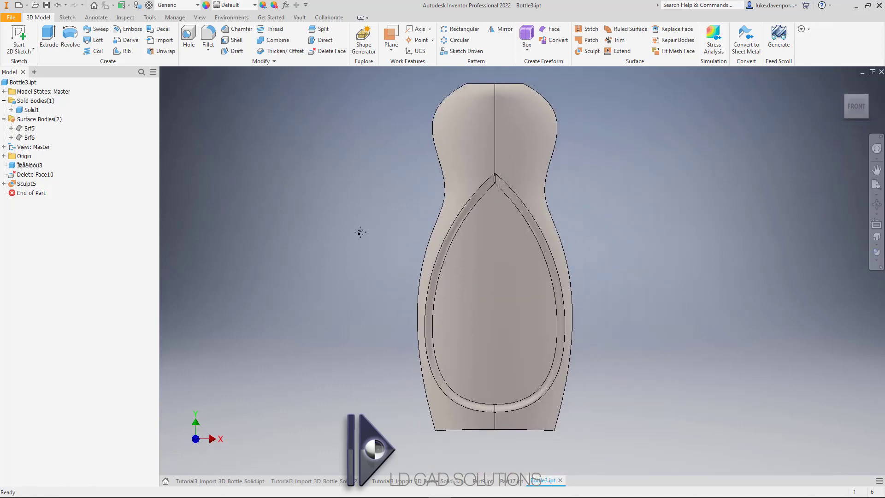
{"action": "left_click", "coordinate": [21, 51]}
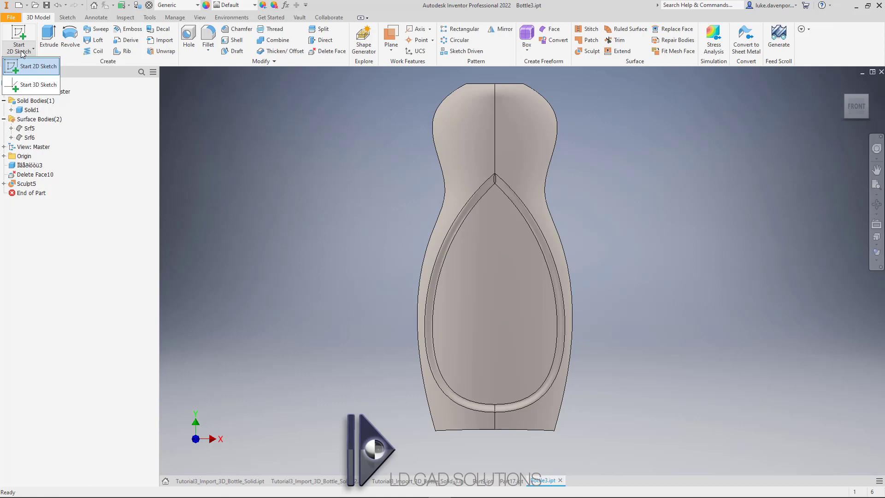
{"action": "left_click", "coordinate": [34, 86]}
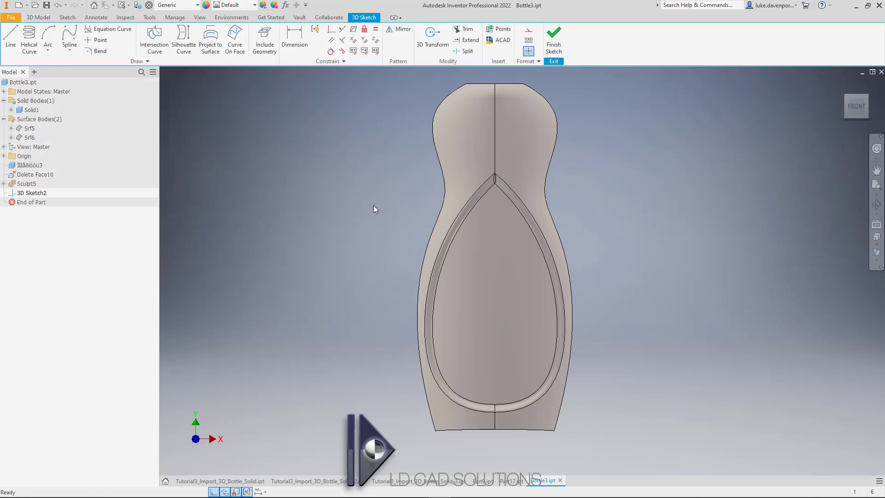
{"action": "middle_click_drag", "start_coordinate": [373, 206], "coordinate": [364, 203]}
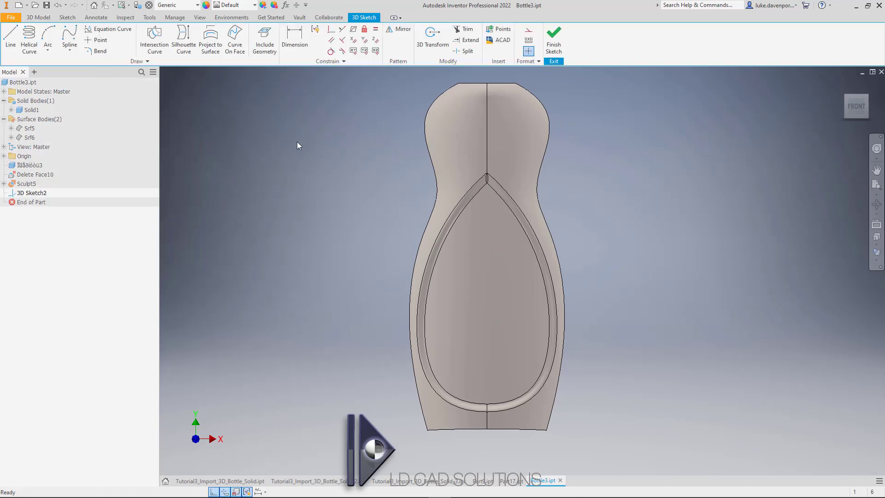
Draw three vertical curves on the inner recess face, spaced across its right half and growing longer towards the bottle's centreline
{"action": "left_click", "coordinate": [235, 43]}
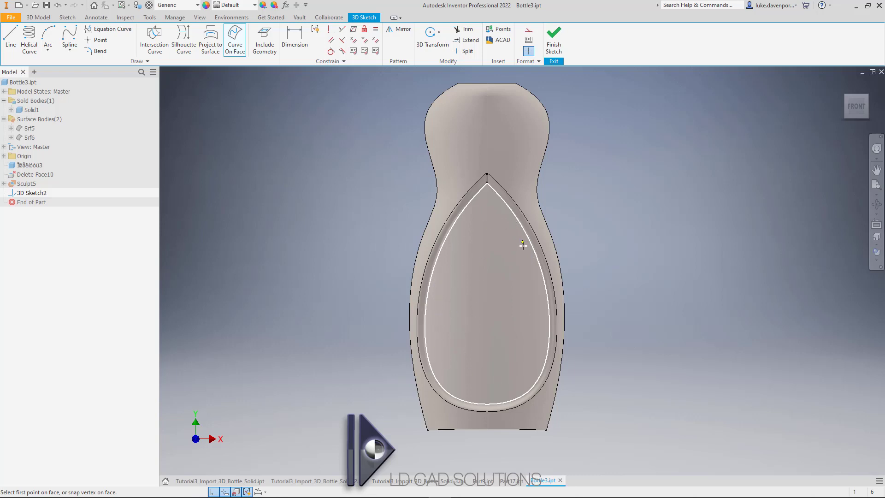
{"action": "left_click", "coordinate": [532, 283]}
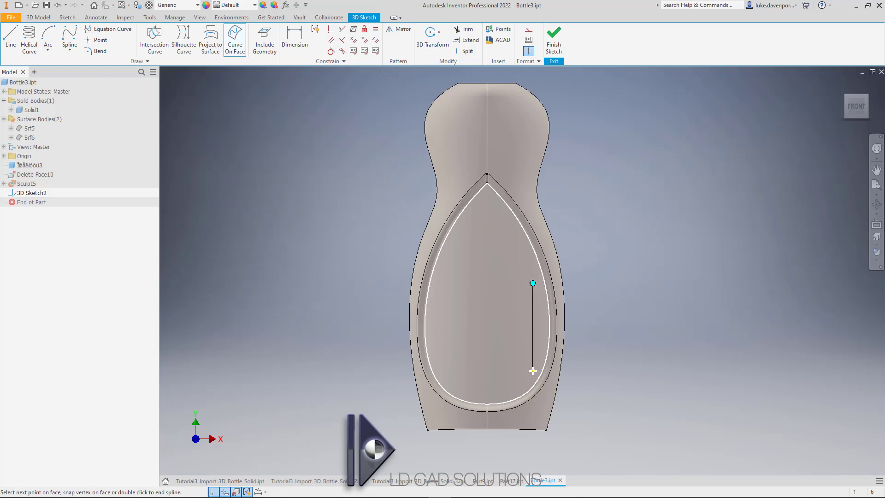
{"action": "double_click", "coordinate": [533, 369]}
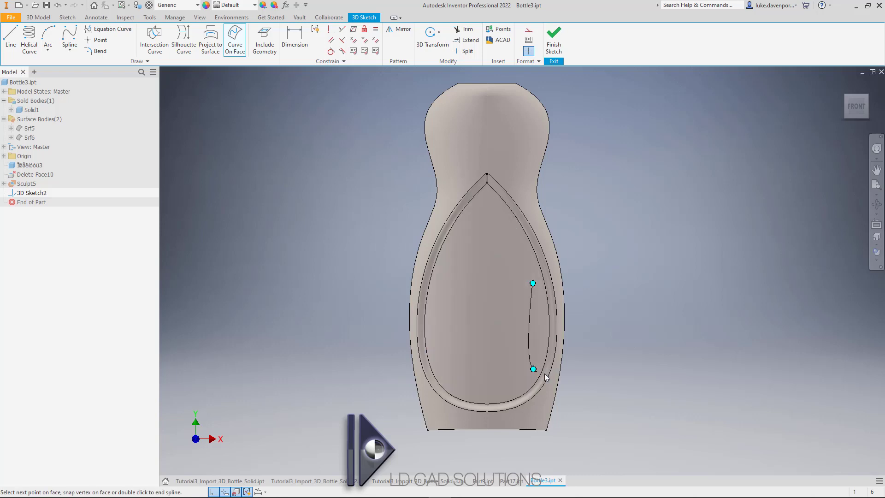
{"action": "key", "text": "Return"}
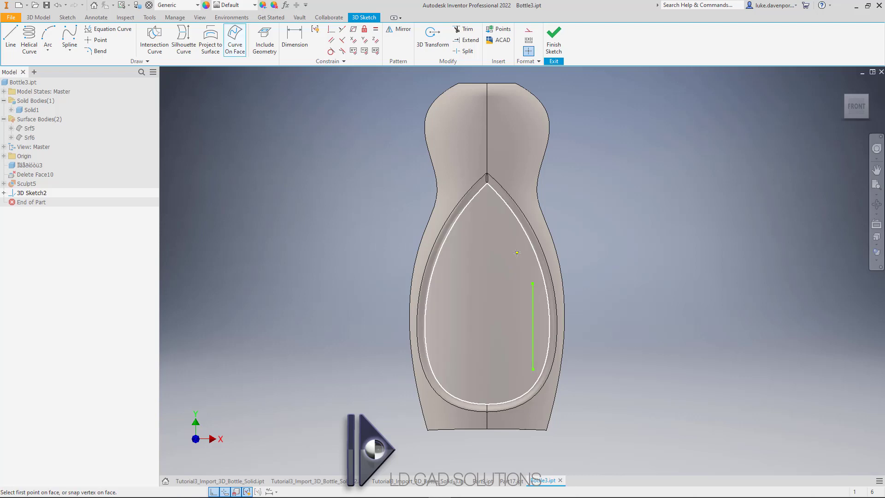
{"action": "left_click", "coordinate": [517, 252]}
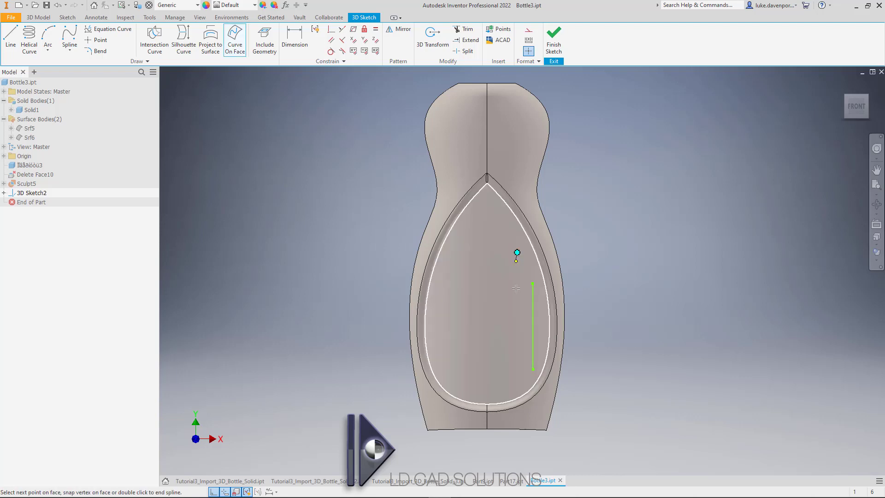
{"action": "left_click", "coordinate": [517, 386]}
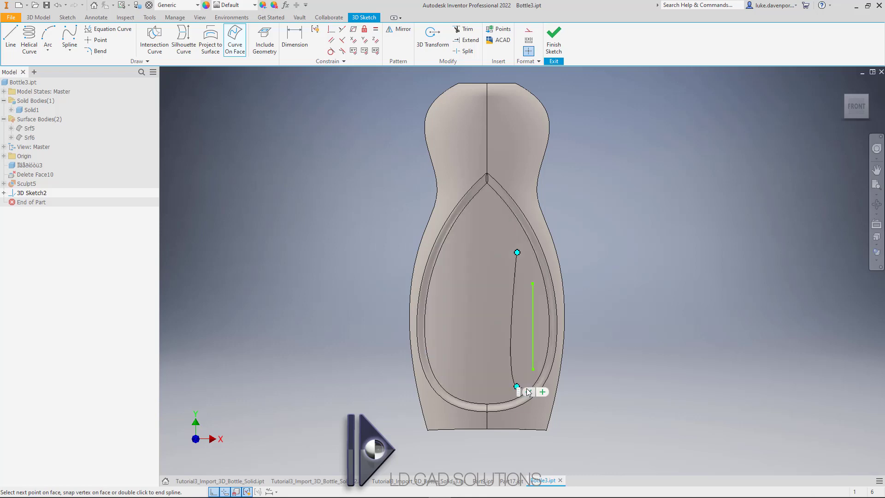
{"action": "left_click", "coordinate": [529, 391]}
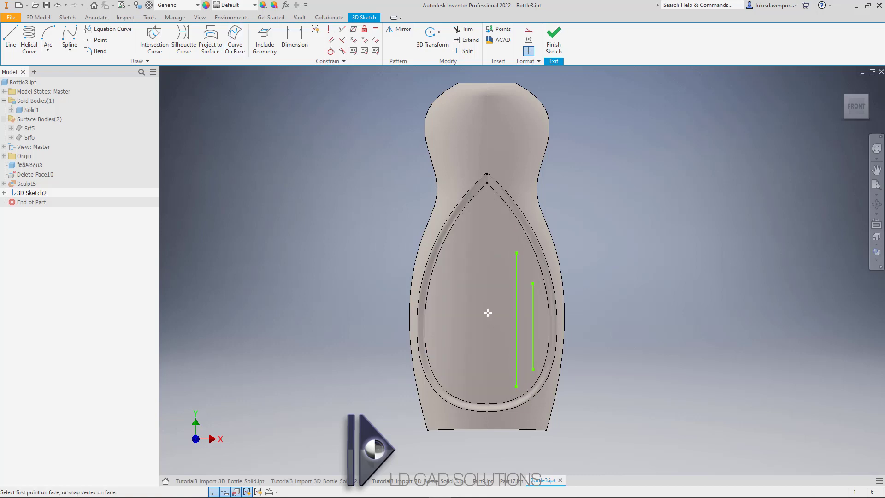
{"action": "left_click", "coordinate": [502, 222]}
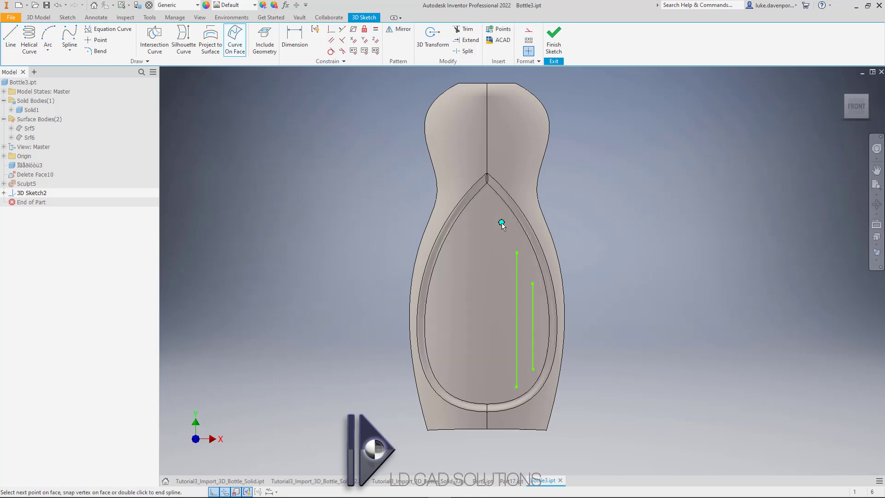
{"action": "left_click", "coordinate": [501, 390]}
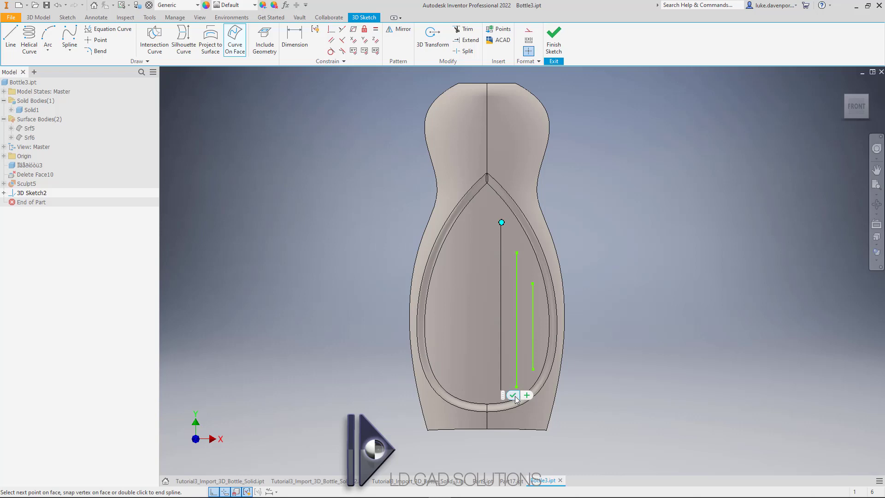
{"action": "left_click", "coordinate": [513, 396]}
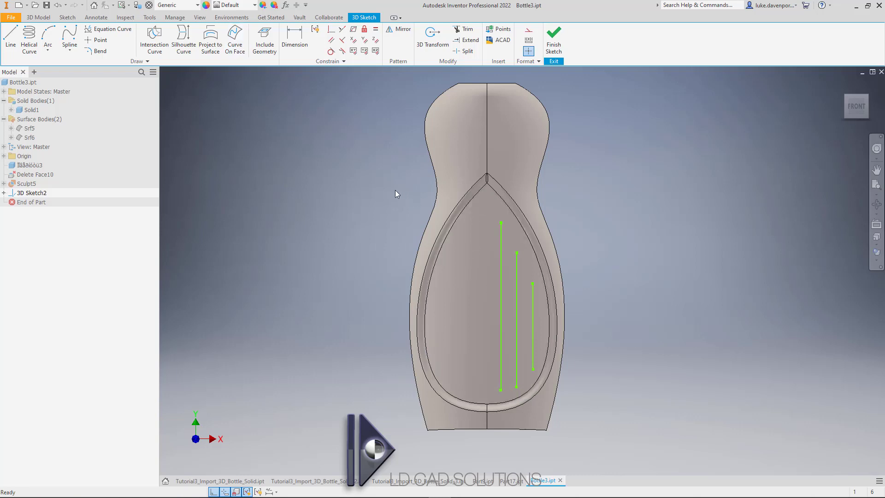
Draw a fourth, longest vertical curve on the recess face along the bottle's centreline
{"action": "key", "text": "space"}
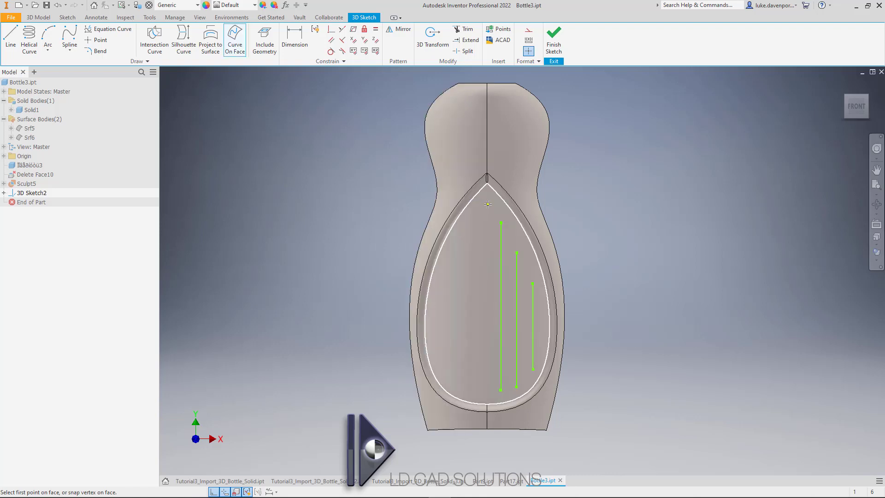
{"action": "left_click", "coordinate": [487, 205]}
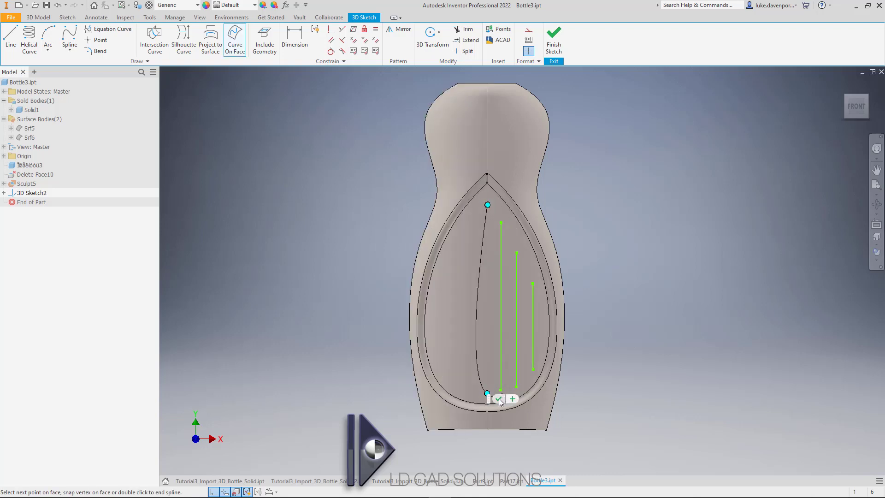
{"action": "double_click", "coordinate": [487, 393]}
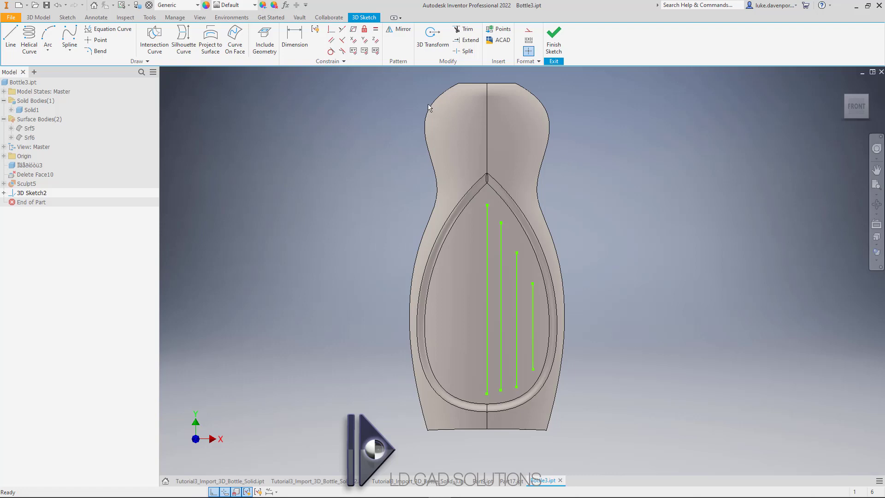
Show the origin YZ plane and constrain the centre curve's end points coincident with it
{"action": "left_click", "coordinate": [331, 30]}
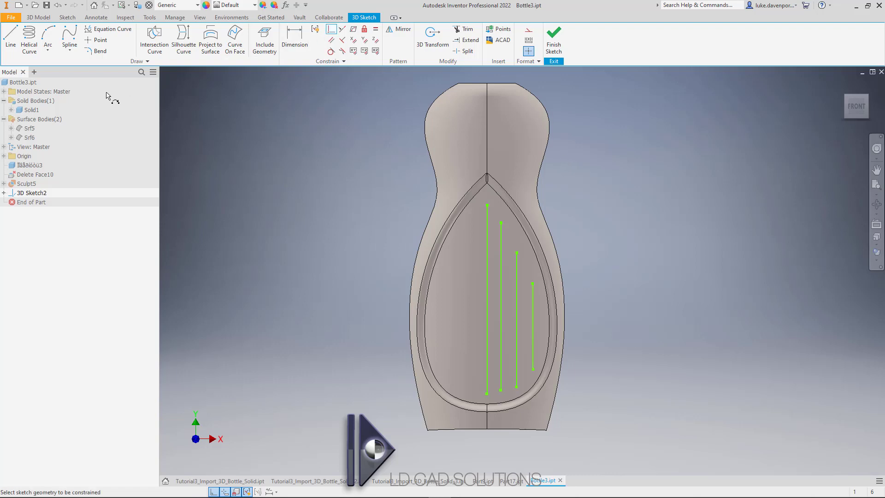
{"action": "left_click", "coordinate": [5, 156]}
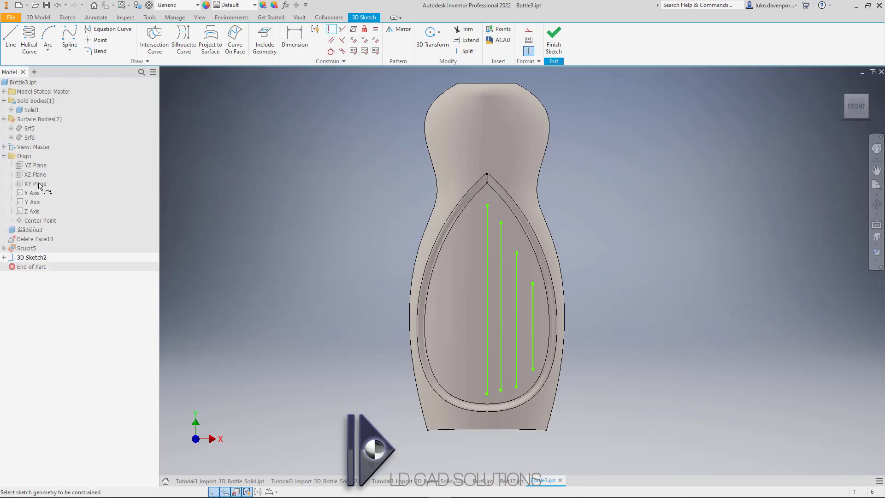
{"action": "key", "text": "Escape"}
{"action": "left_click", "coordinate": [31, 167]}
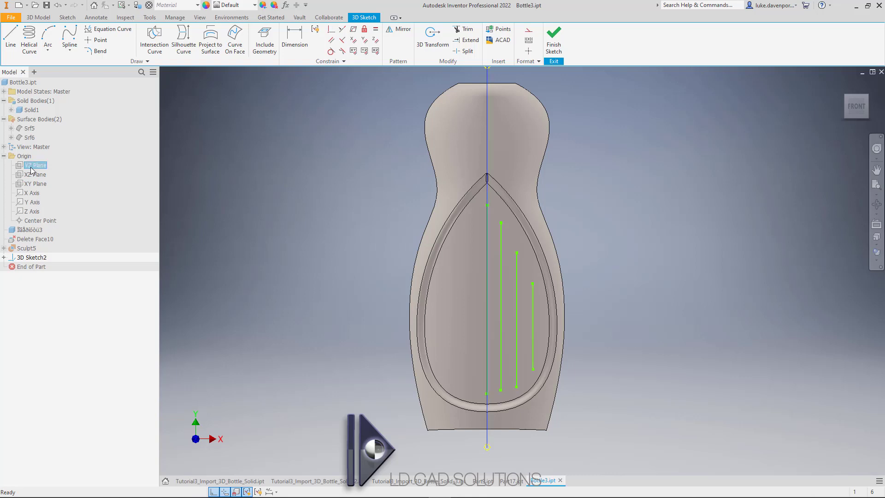
{"action": "right_click", "coordinate": [31, 170]}
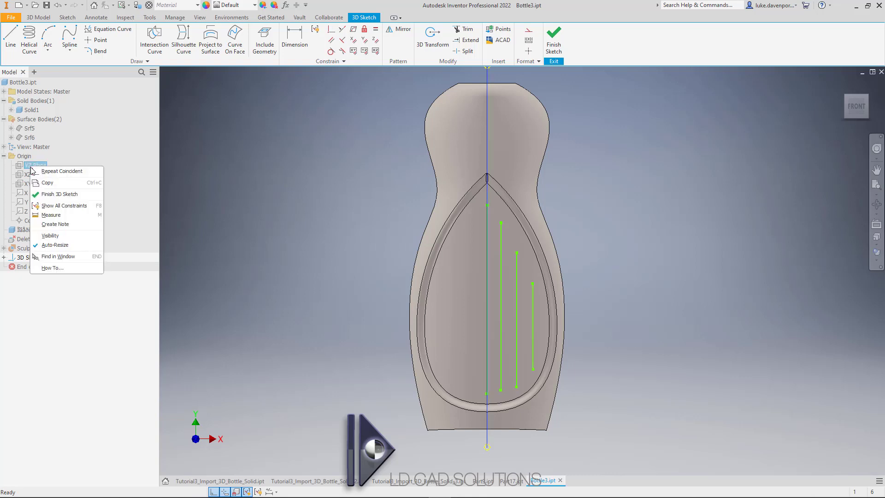
{"action": "left_click", "coordinate": [51, 233]}
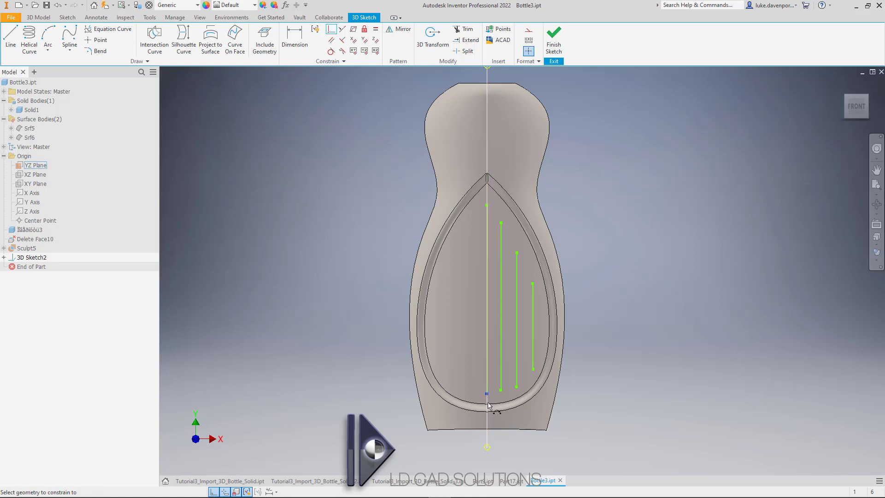
{"action": "left_click", "coordinate": [488, 438]}
{"action": "key", "text": "Escape"}
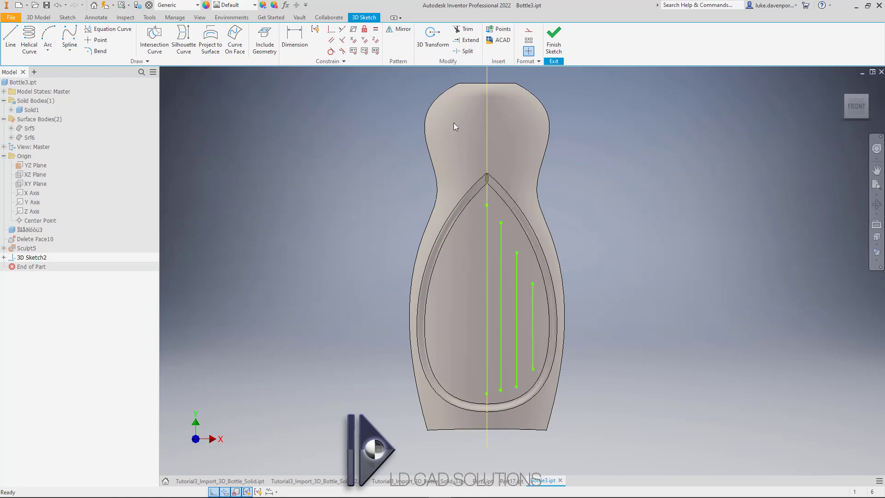
Mirror the end points of the three right-hand curves about the YZ plane
{"action": "left_click", "coordinate": [399, 29]}
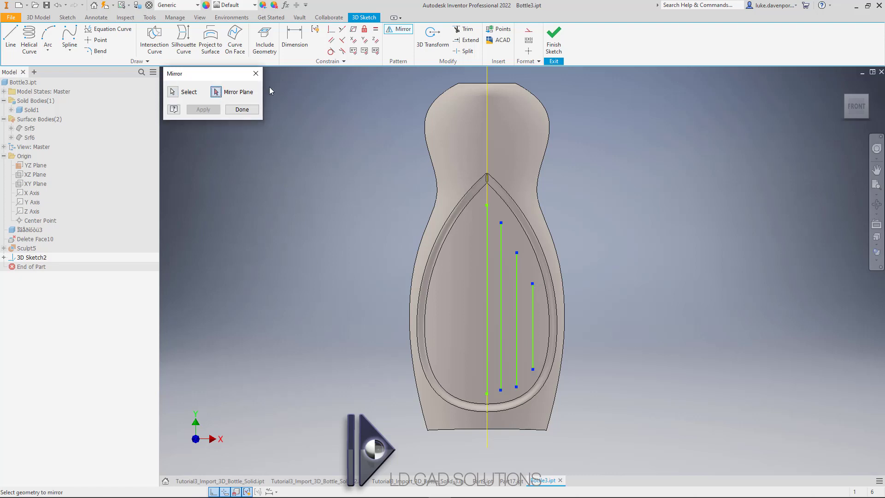
{"action": "left_click", "coordinate": [487, 75]}
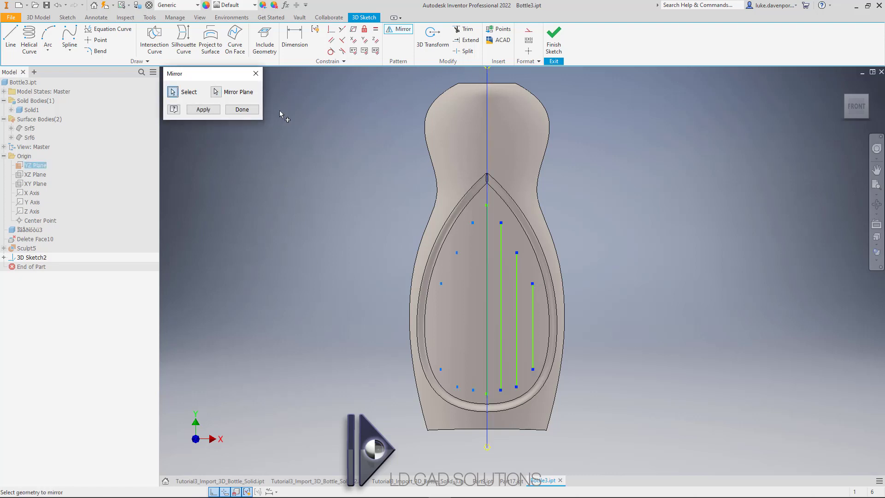
{"action": "left_click", "coordinate": [202, 110]}
{"action": "left_click", "coordinate": [239, 114]}
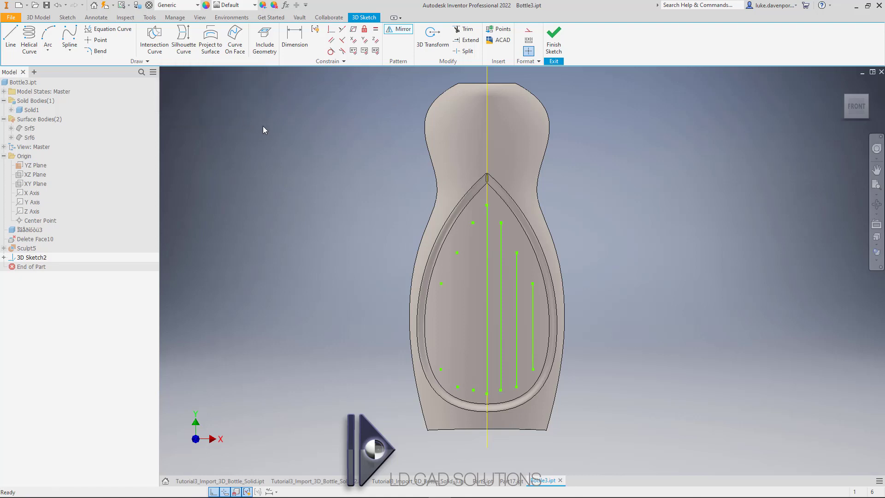
Draw three vertical curves on the recess face between the mirrored pairs of points on its left half
{"action": "left_click", "coordinate": [234, 39]}
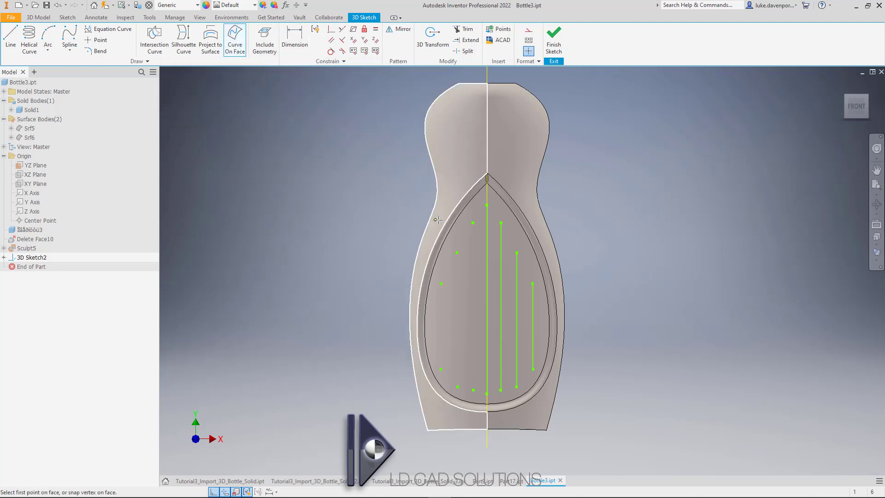
{"action": "left_click", "coordinate": [473, 223]}
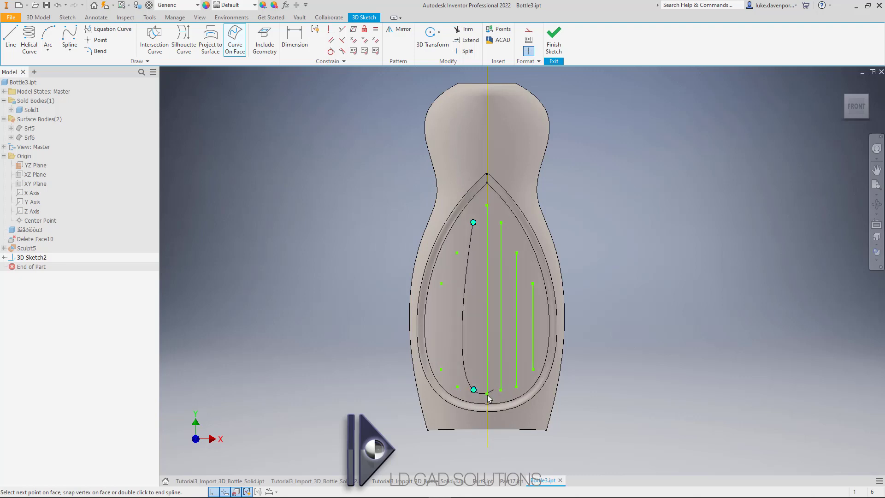
{"action": "left_click", "coordinate": [487, 395]}
{"action": "key", "text": "Return"}
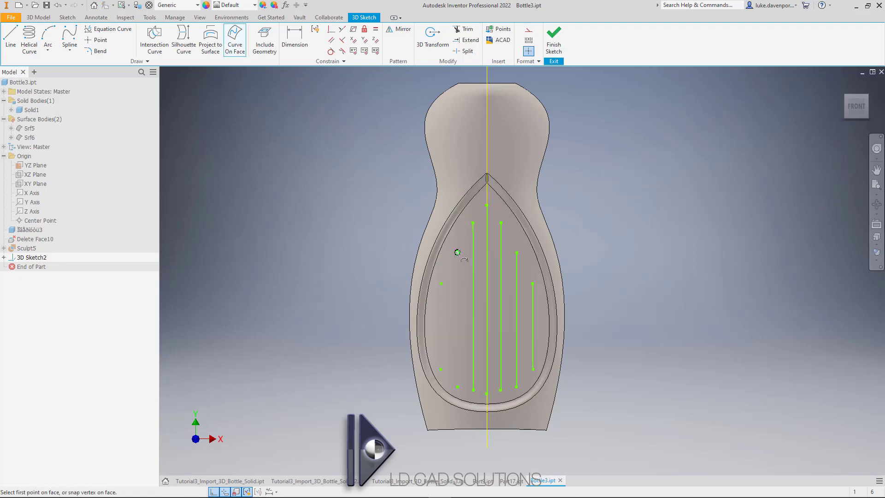
{"action": "left_click", "coordinate": [457, 252]}
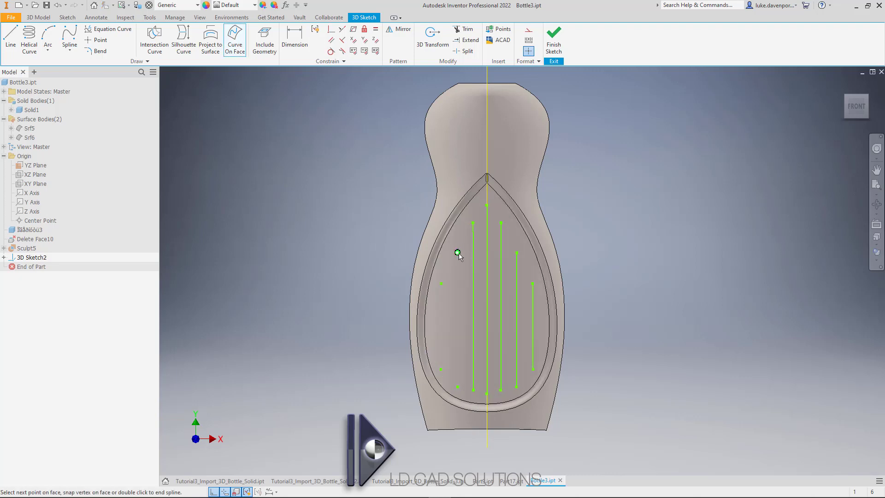
{"action": "left_click", "coordinate": [469, 392]}
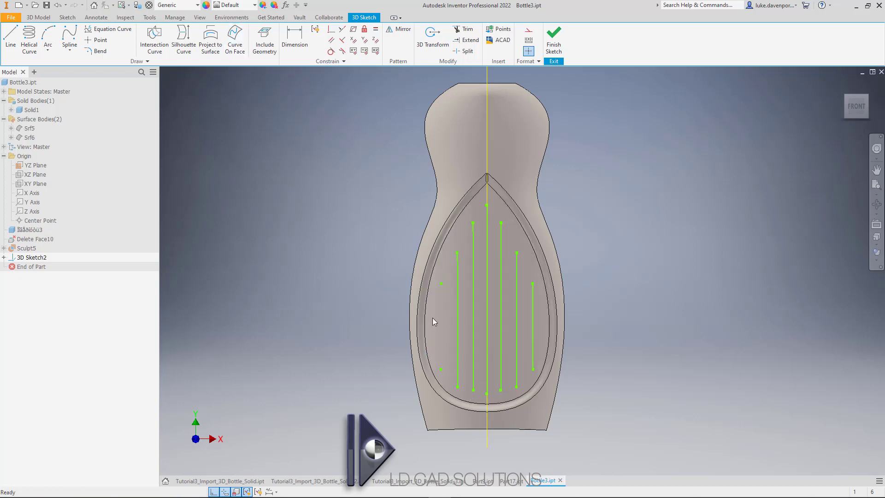
{"action": "left_click", "coordinate": [442, 284]}
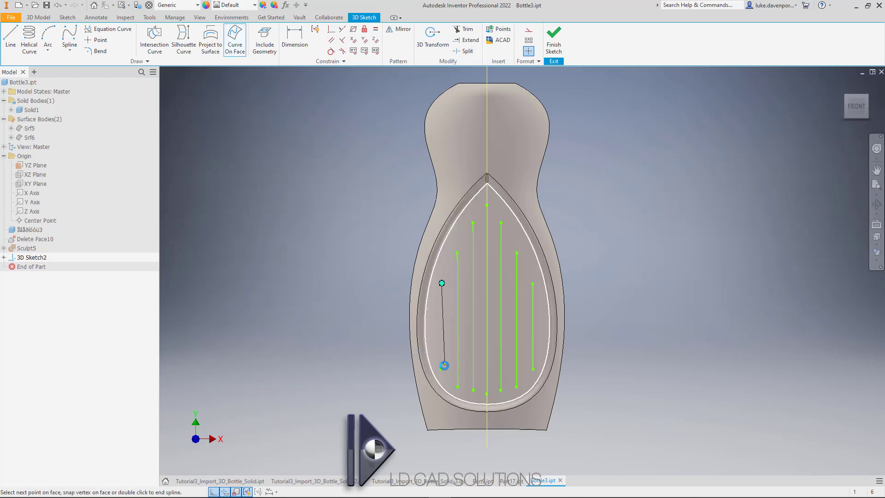
{"action": "left_click", "coordinate": [441, 368]}
{"action": "left_click", "coordinate": [453, 374]}
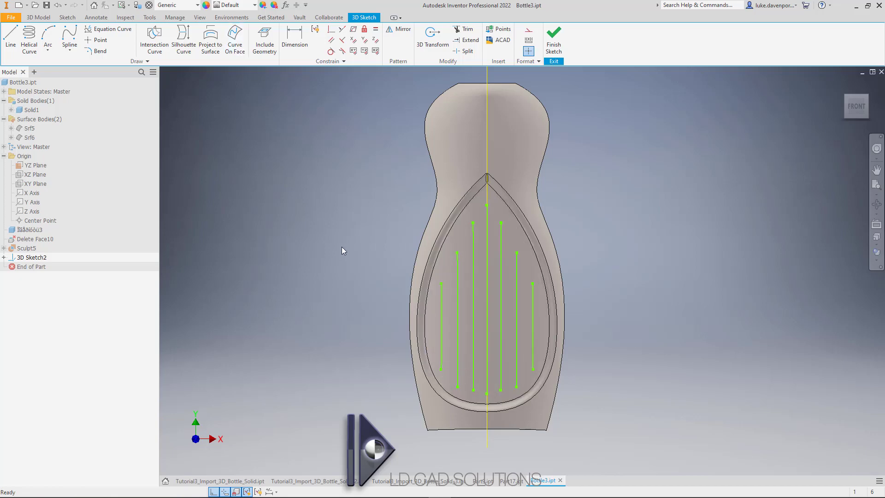
Show the bottle in its home view and hide the YZ plane
{"action": "key", "text": "F6"}
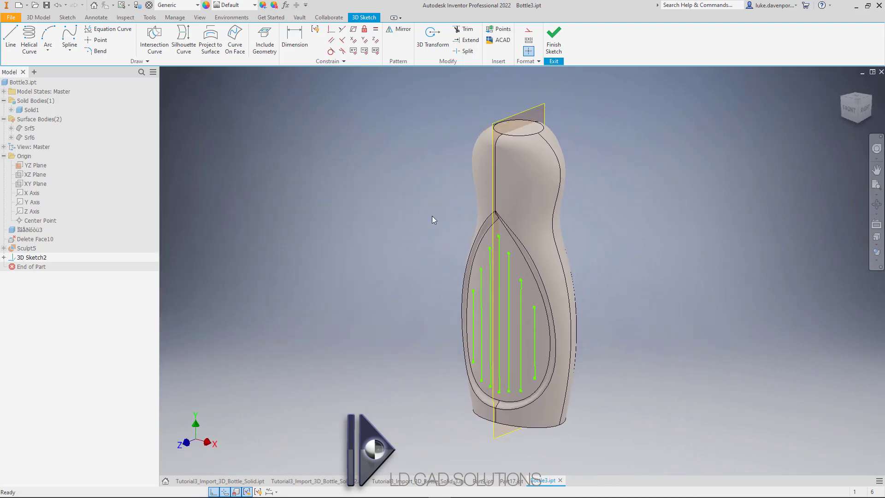
{"action": "right_click", "coordinate": [538, 106]}
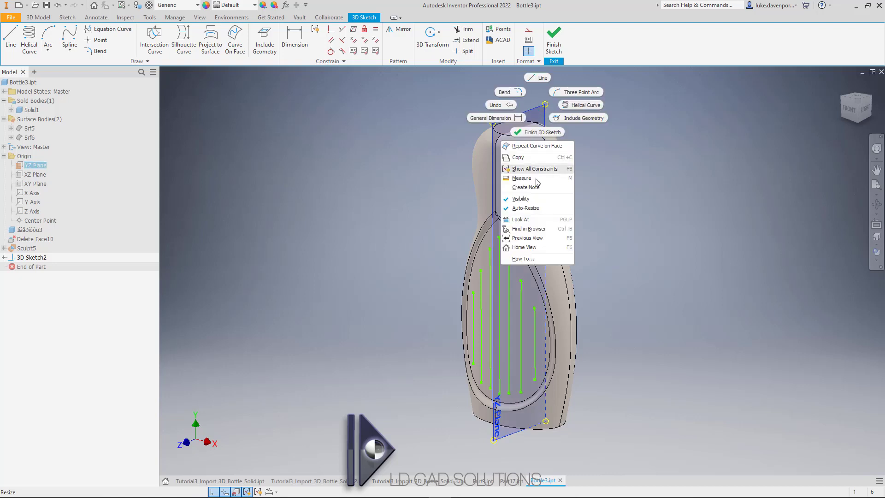
{"action": "left_click", "coordinate": [535, 197]}
{"action": "scroll", "coordinate": [671, 208], "scroll_direction": "down", "scroll_amount": 1}
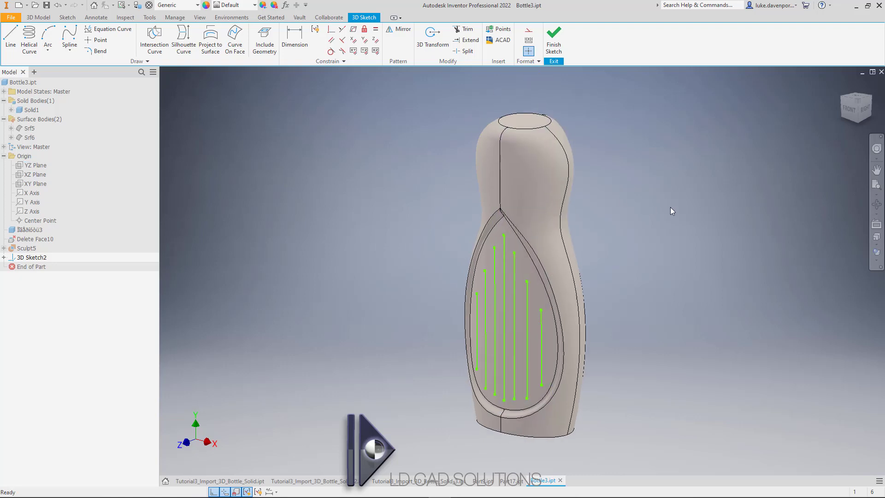
{"action": "middle_click_drag", "start_coordinate": [670, 206], "coordinate": [670, 209]}
Save the bottle part, agreeing to exit the 3D sketch so that saving can continue
{"action": "key", "text": "ctrl+s"}
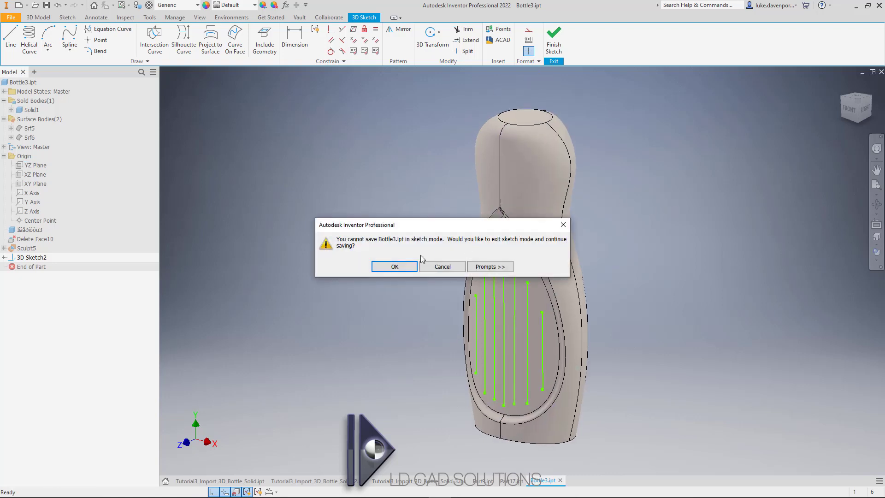
{"action": "left_click", "coordinate": [395, 268]}
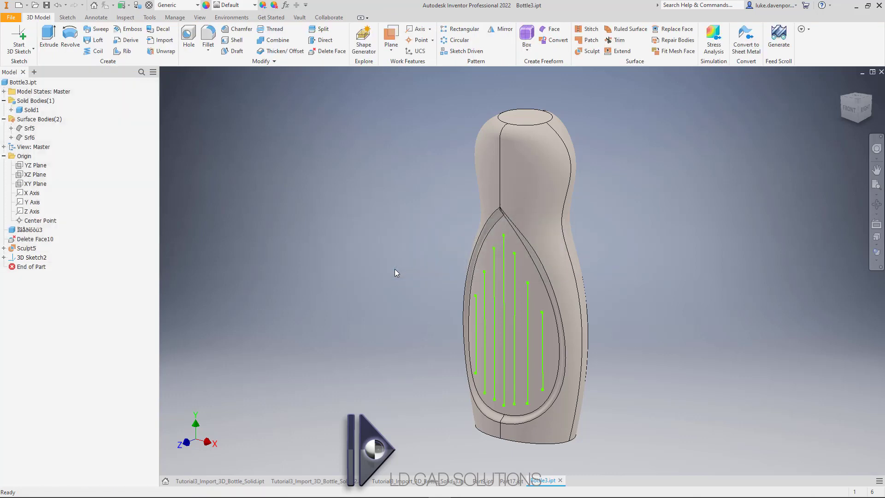
{"action": "middle_click_drag", "start_coordinate": [394, 241], "coordinate": [386, 239]}
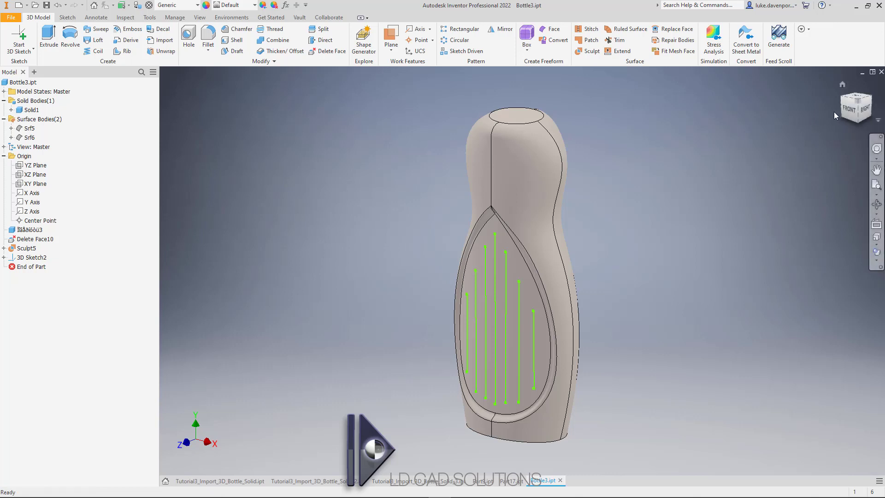
Delete the eight faces forming the recessed panels on the bottle's front and back, without healing the remaining faces
{"action": "left_click", "coordinate": [850, 106]}
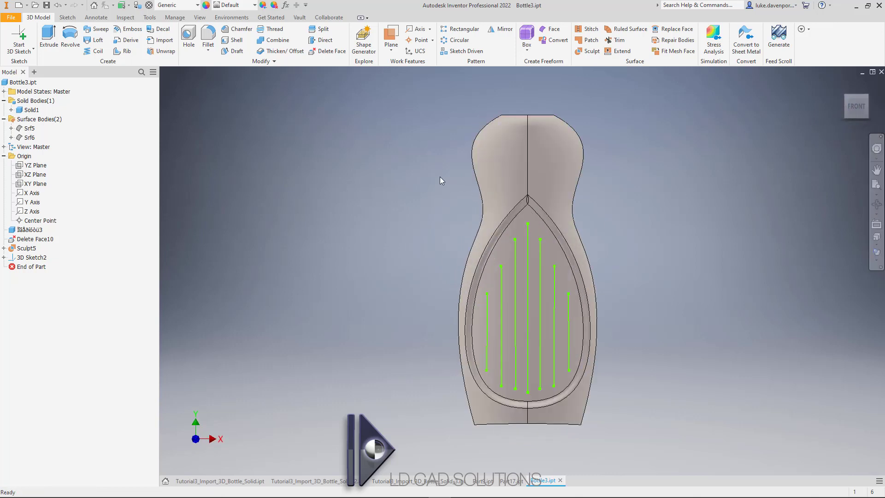
{"action": "left_click_drag", "start_coordinate": [432, 183], "coordinate": [647, 420]}
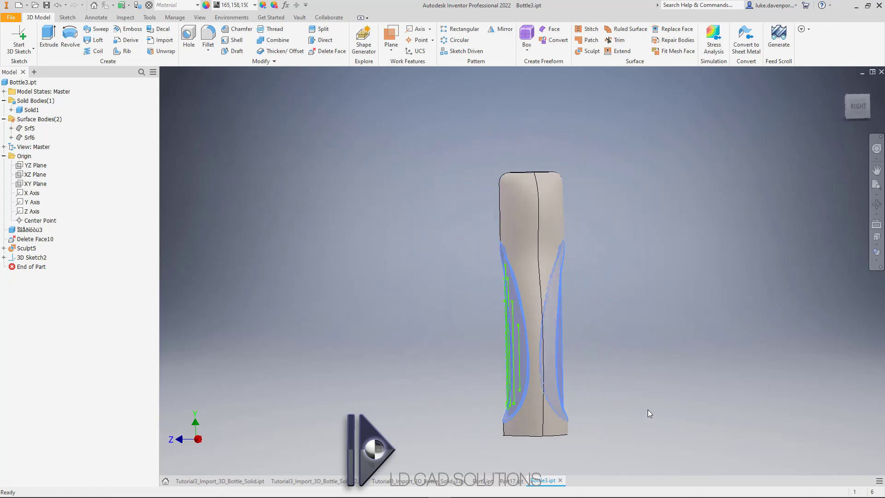
{"action": "left_click", "coordinate": [331, 51]}
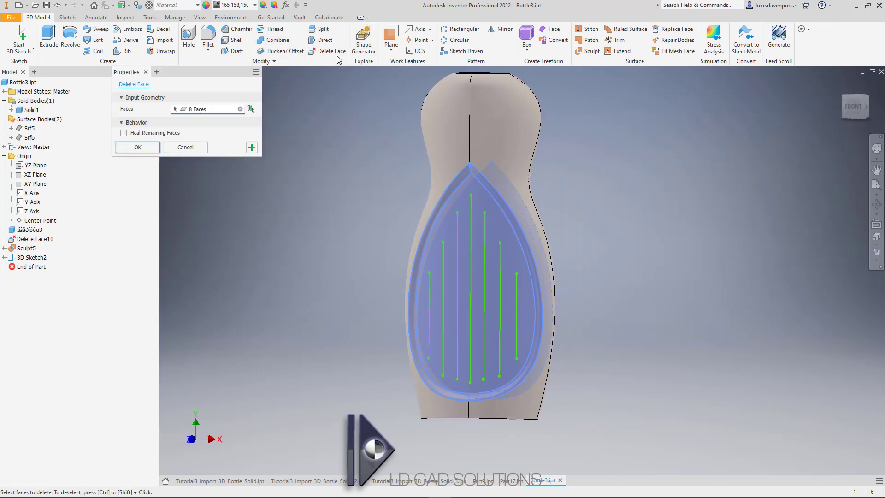
{"action": "left_click", "coordinate": [145, 149]}
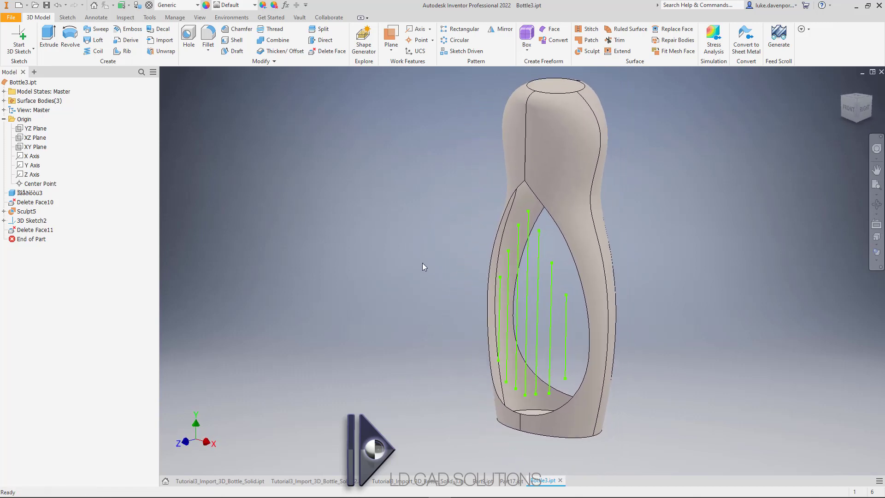
Start a boundary patch over the bottle's front opening and set its edge condition to Smooth (G2)
{"action": "middle_click_drag", "start_coordinate": [422, 263], "coordinate": [404, 262]}
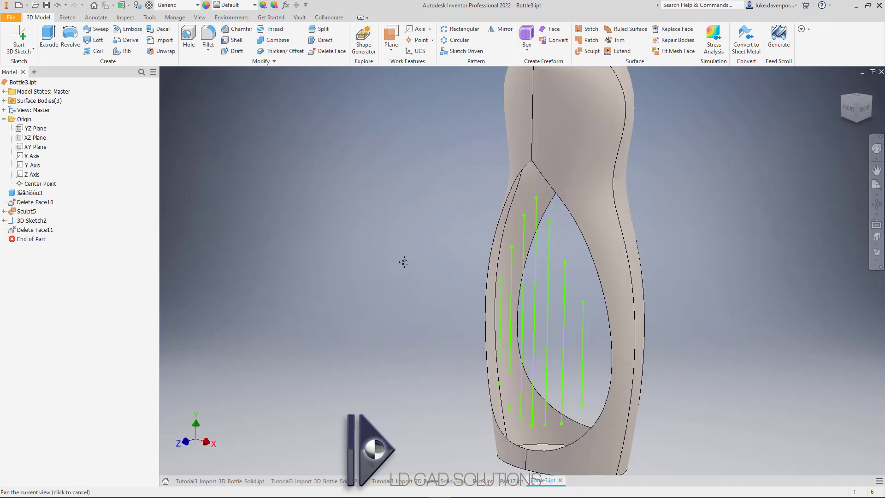
{"action": "left_click", "coordinate": [589, 43]}
{"action": "left_click", "coordinate": [555, 190]}
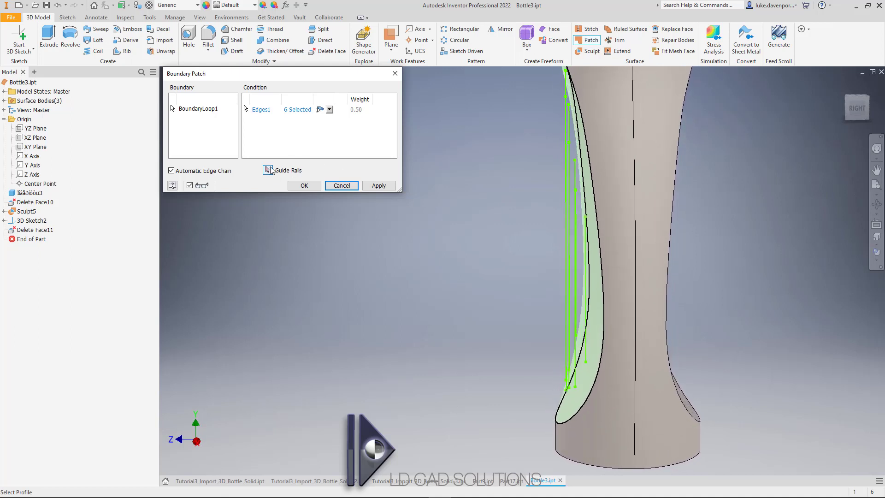
{"action": "left_click", "coordinate": [330, 111]}
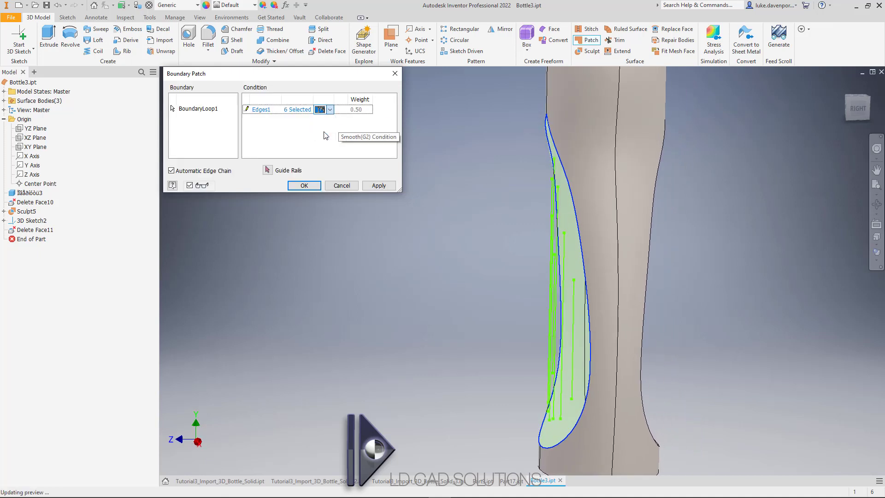
{"action": "left_click", "coordinate": [326, 135]}
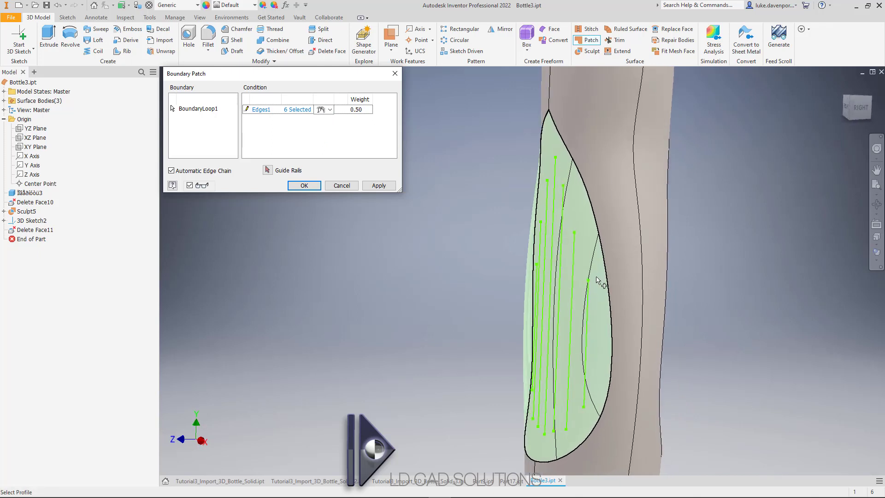
Add the seven vertical sketch curves as guide rails and create the front boundary patch
{"action": "left_click", "coordinate": [267, 170]}
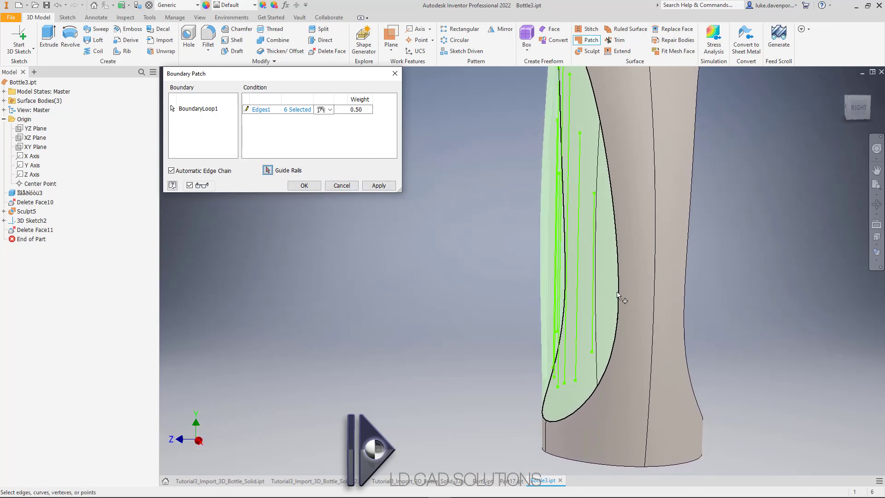
{"action": "left_click", "coordinate": [596, 277]}
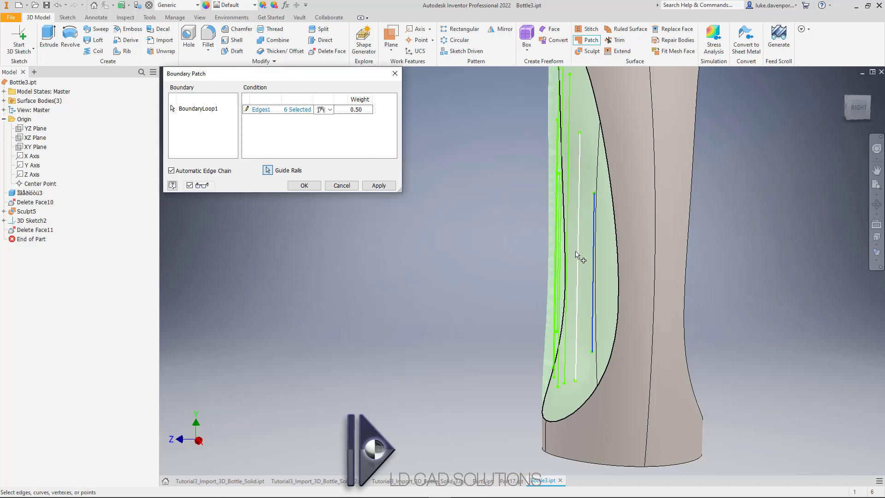
{"action": "left_click", "coordinate": [571, 233]}
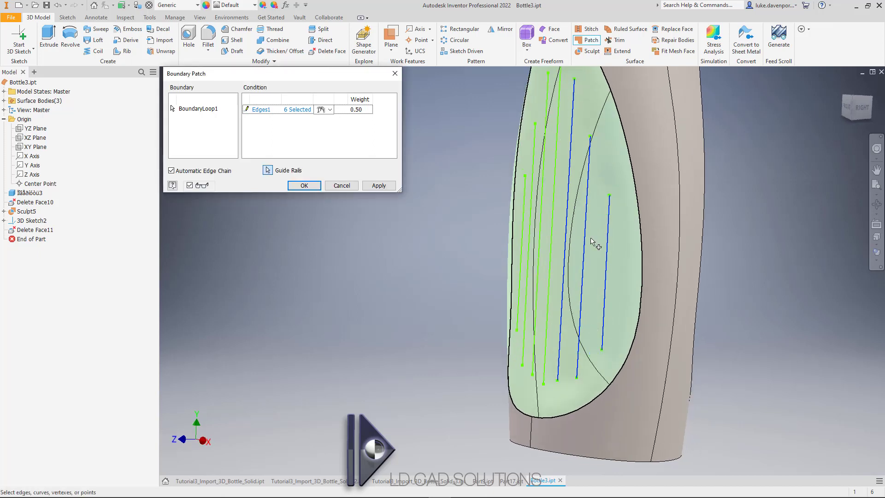
{"action": "left_click", "coordinate": [546, 177]}
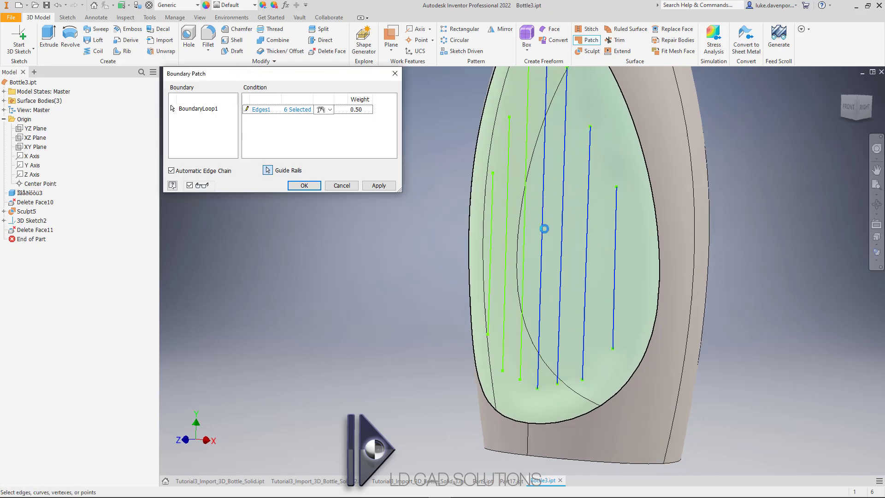
{"action": "left_click", "coordinate": [552, 252]}
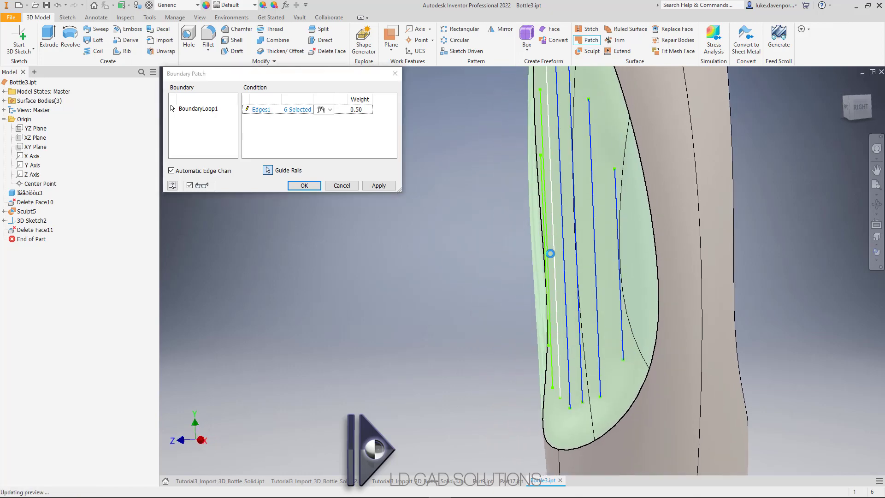
{"action": "left_click", "coordinate": [546, 228]}
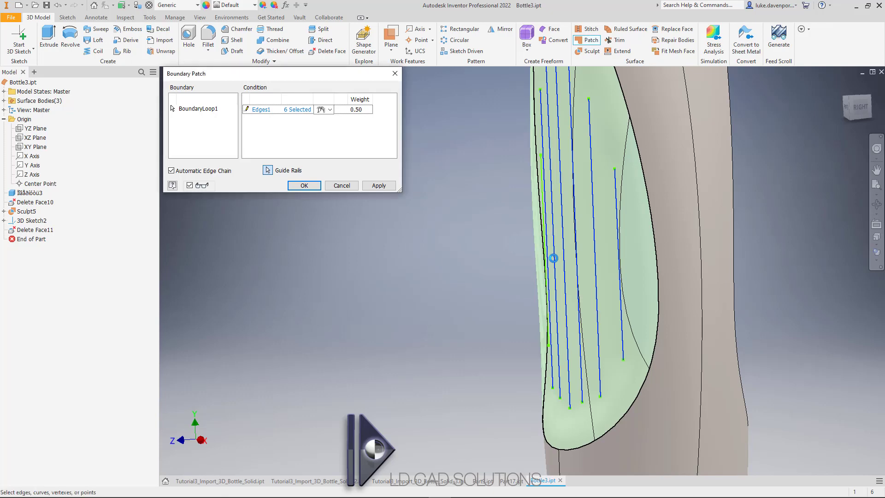
{"action": "left_click", "coordinate": [542, 224]}
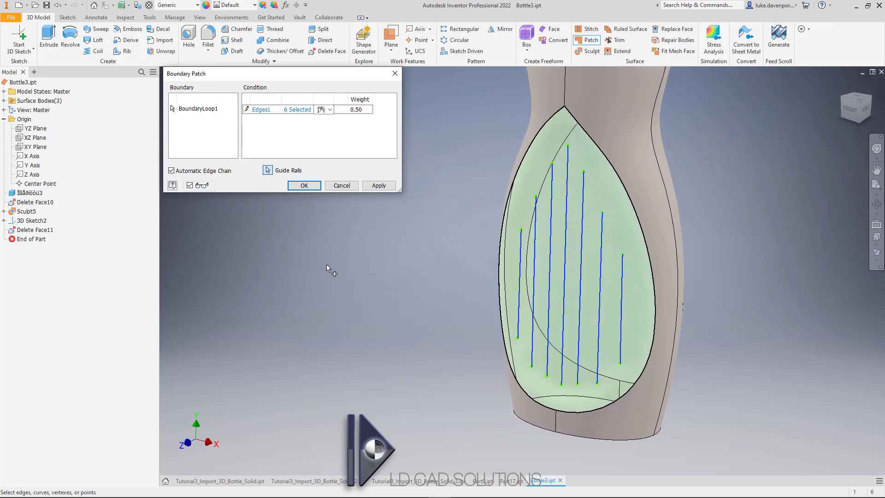
{"action": "left_click", "coordinate": [304, 185]}
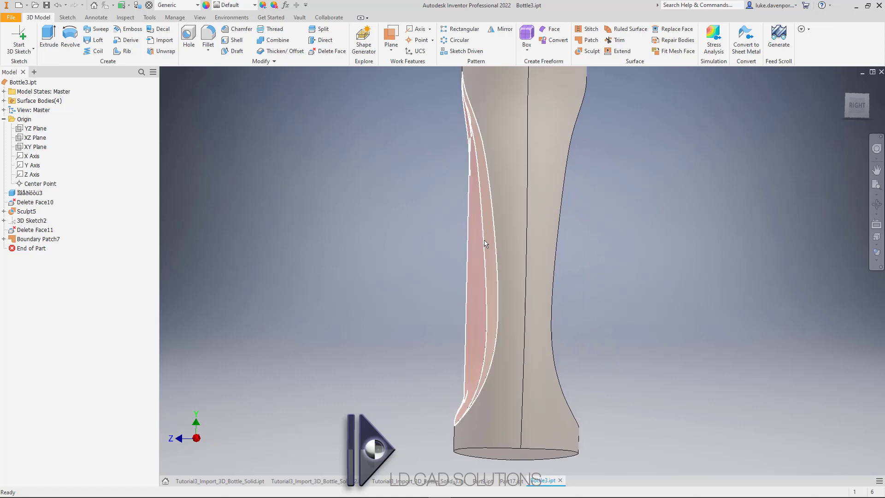
Close the opening on the bottle's back with a boundary patch that has no guide rails
{"action": "scroll", "coordinate": [574, 254], "scroll_direction": "down", "scroll_amount": 2}
{"action": "middle_click_drag", "start_coordinate": [751, 198], "coordinate": [682, 221], "text": "shift"}
{"action": "middle_click_drag", "start_coordinate": [582, 129], "coordinate": [585, 163]}
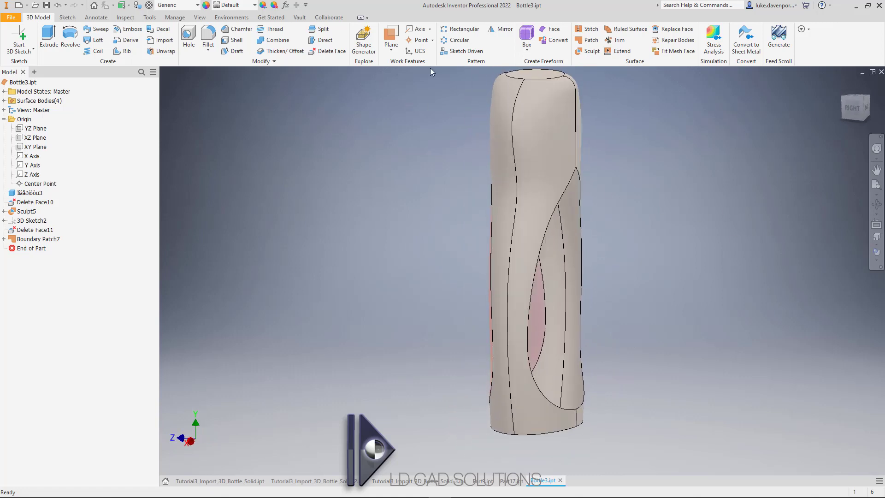
{"action": "left_click", "coordinate": [588, 39]}
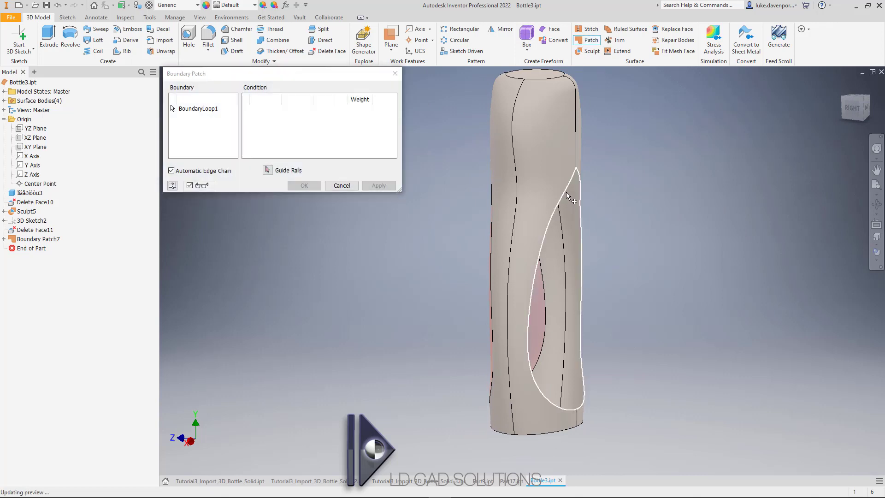
{"action": "left_click", "coordinate": [561, 198]}
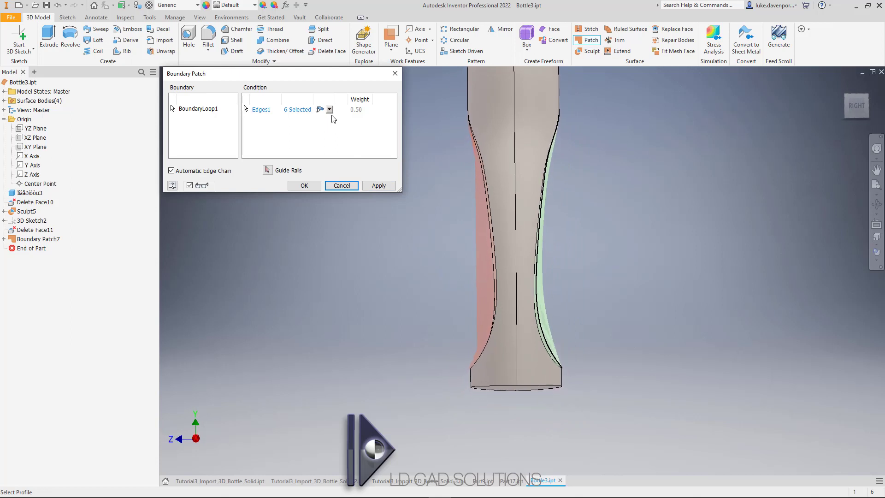
{"action": "left_click", "coordinate": [305, 185]}
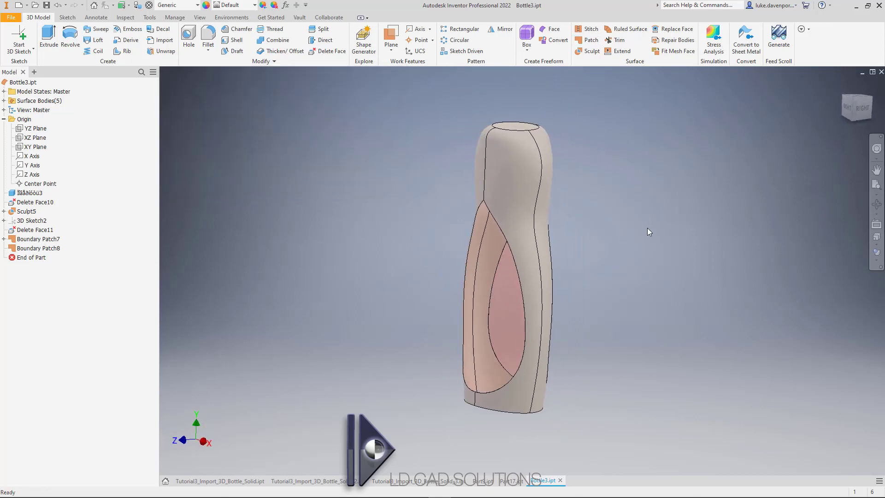
Sculpt a solid from the bottle's outer surface and the front and back boundary patches
{"action": "left_click", "coordinate": [585, 51]}
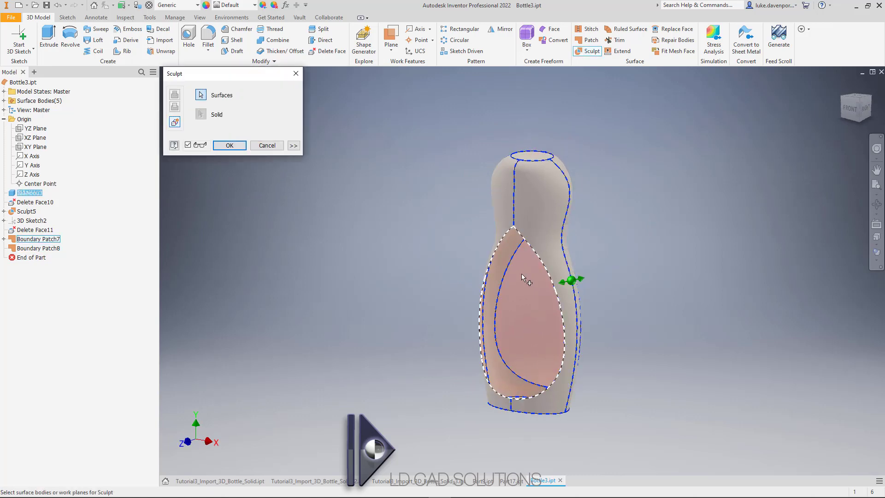
{"action": "left_click", "coordinate": [529, 266]}
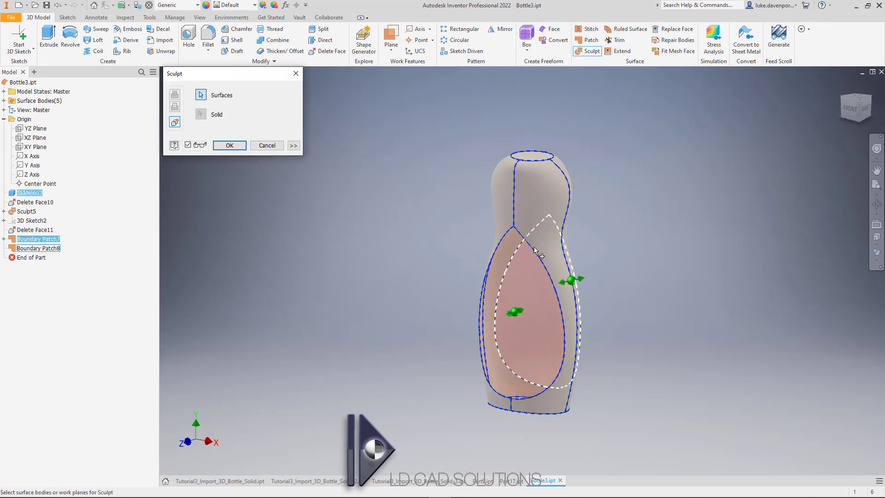
{"action": "left_click", "coordinate": [229, 145]}
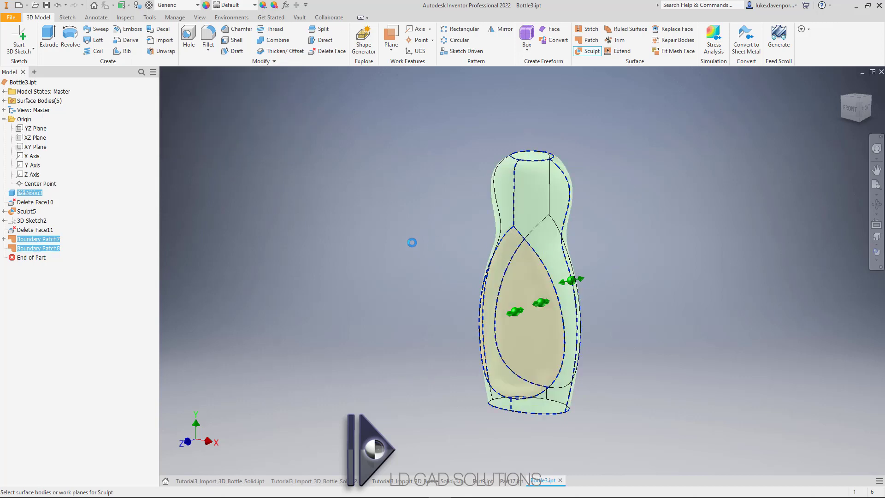
{"action": "scroll", "coordinate": [417, 242], "scroll_direction": "up", "scroll_amount": 4}
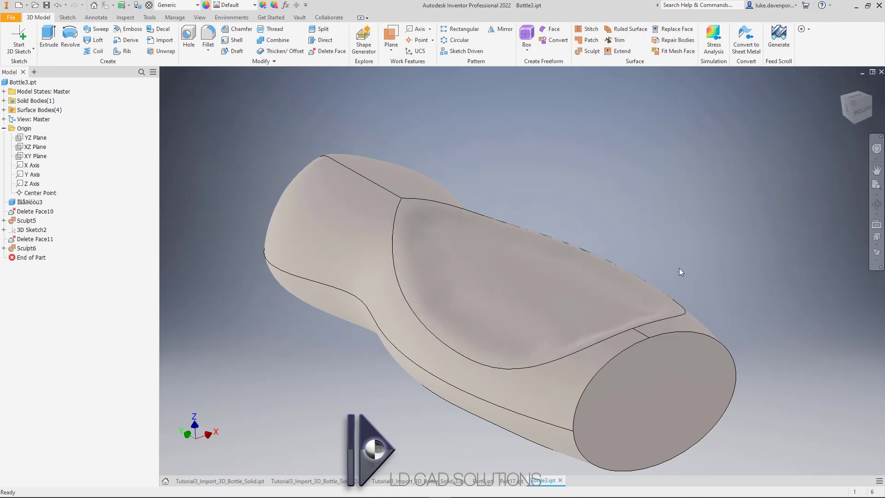
{"action": "middle_click_drag", "start_coordinate": [678, 268], "coordinate": [696, 255]}
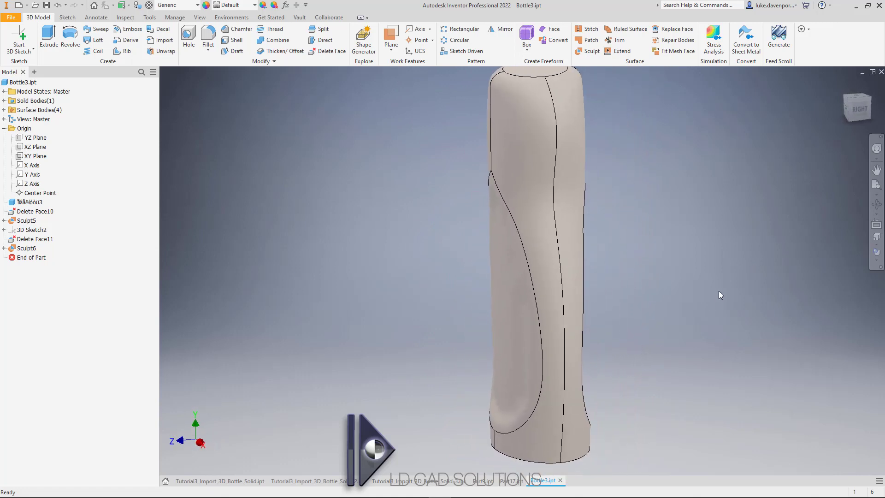
{"action": "middle_click_drag", "start_coordinate": [656, 290], "coordinate": [633, 273]}
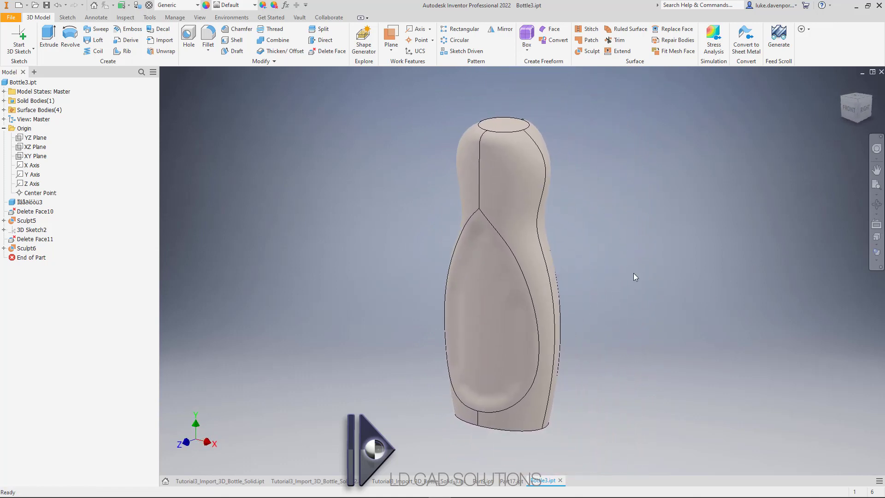
Close the bottle part and launch the Feed Scroll Generator
{"action": "left_click", "coordinate": [560, 480]}
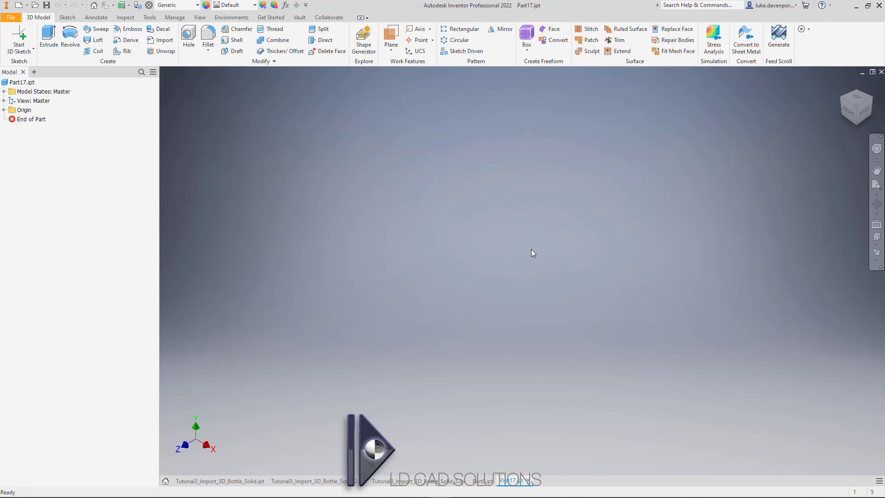
{"action": "left_click", "coordinate": [777, 47]}
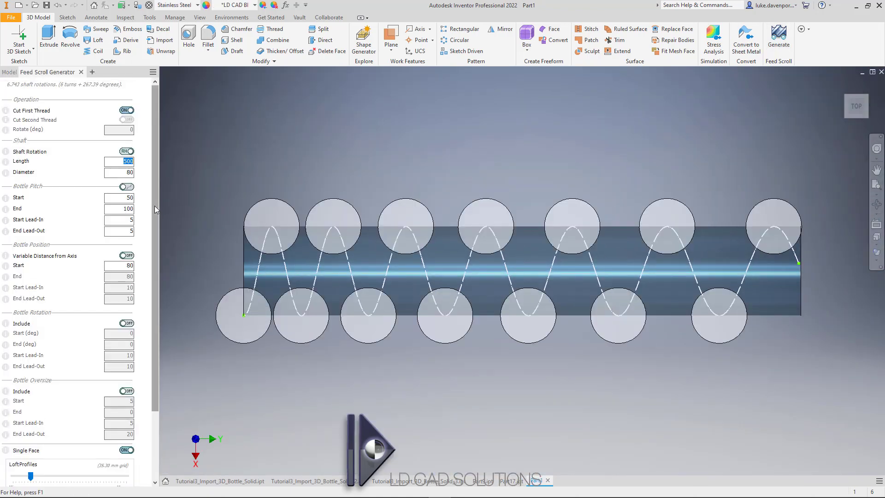
Import the Inventor part Bottle3.ipt from the CAD folder inside TUTORIAL 3 - IMPORT 3D BOTTLE SOLID
{"action": "left_click_drag", "start_coordinate": [154, 206], "coordinate": [145, 354]}
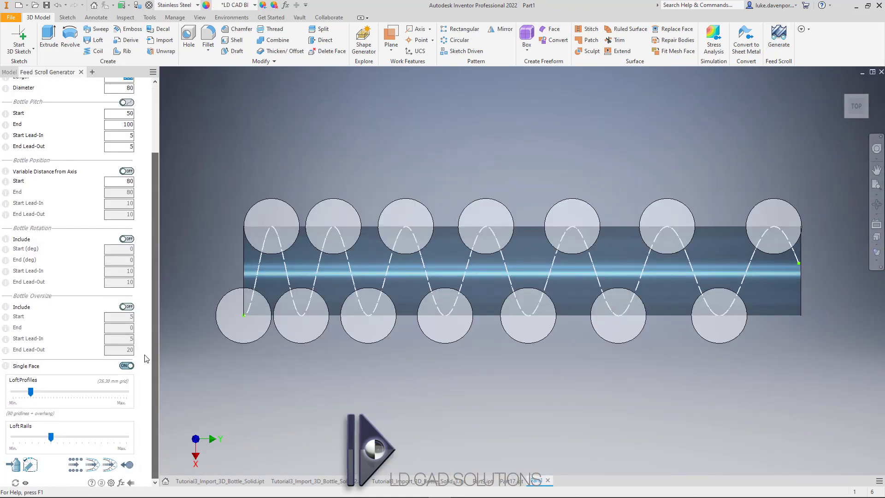
{"action": "left_click", "coordinate": [14, 466]}
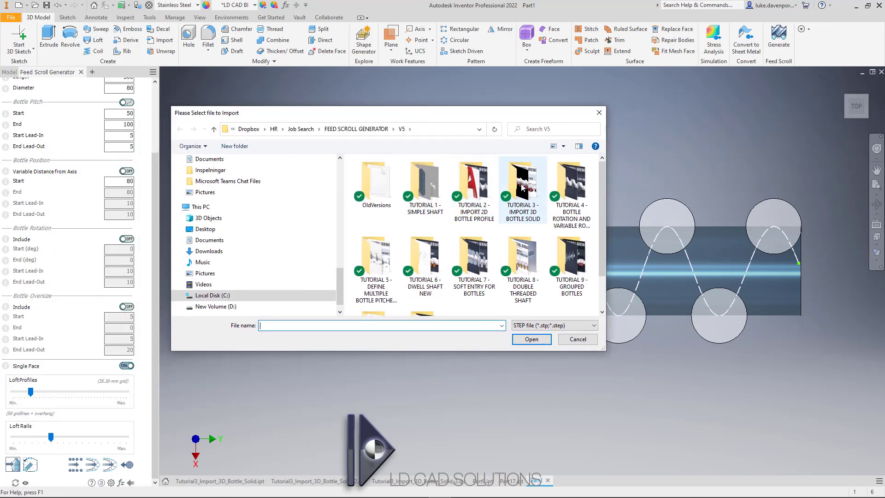
{"action": "double_click", "coordinate": [523, 184]}
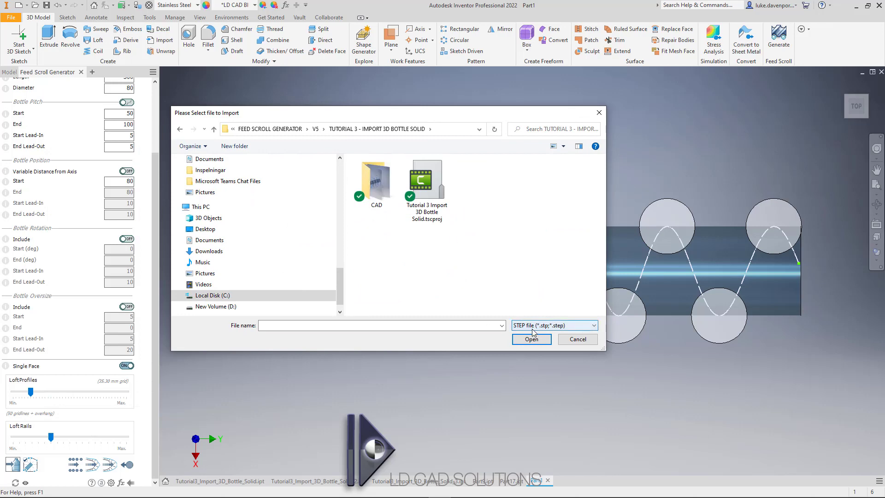
{"action": "left_click", "coordinate": [553, 325]}
{"action": "left_click", "coordinate": [535, 338]}
{"action": "double_click", "coordinate": [375, 185]}
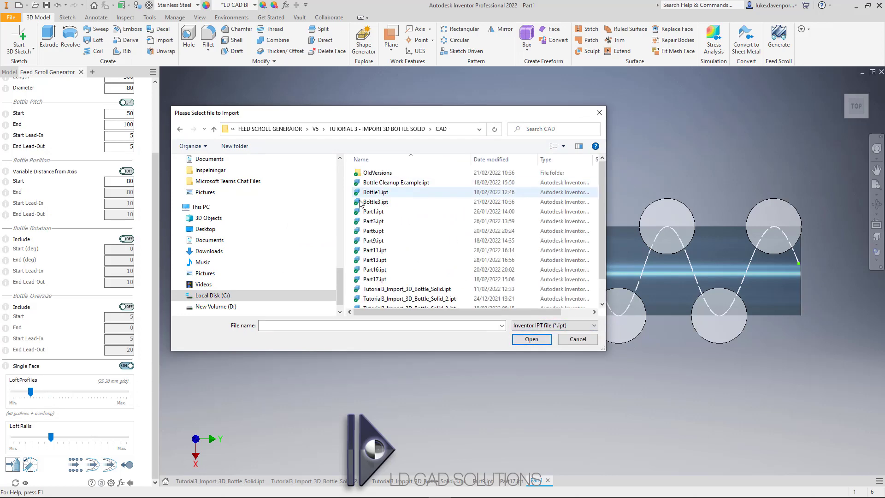
{"action": "left_click", "coordinate": [375, 202]}
{"action": "double_click", "coordinate": [375, 202]}
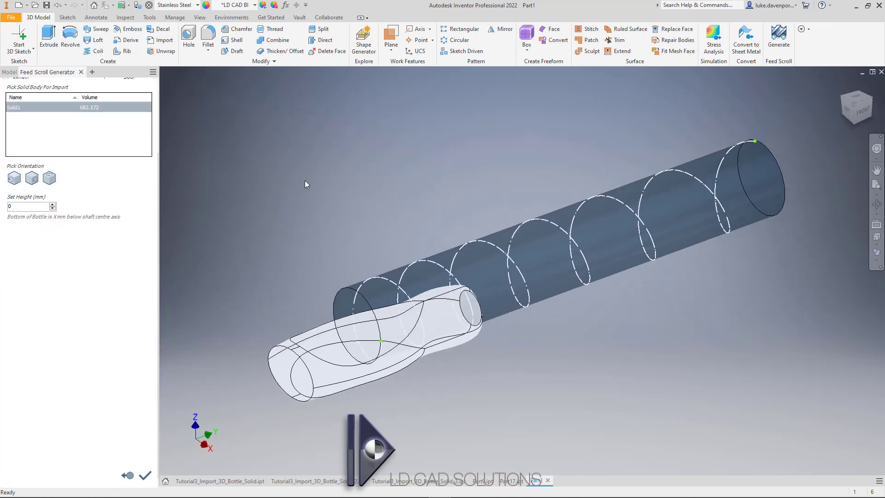
Orient the imported bottle upright with one of its recessed panels facing the scroll shaft
{"action": "left_click", "coordinate": [14, 179]}
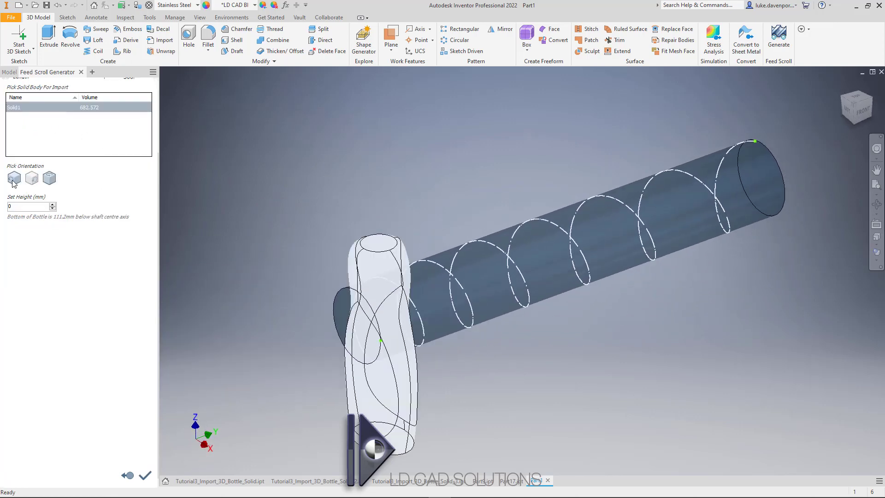
{"action": "left_click", "coordinate": [51, 181]}
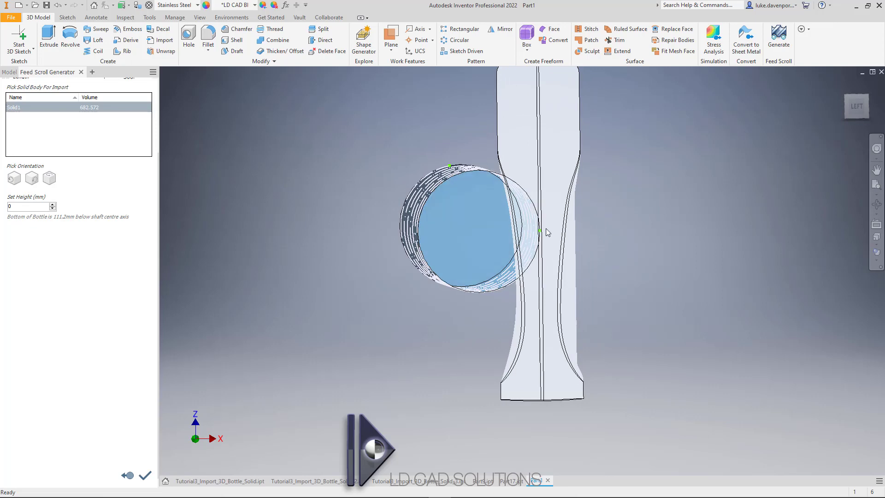
Raise the bottle to a height of 25 mm relative to the scroll shaft and accept the bottle import
{"action": "left_click", "coordinate": [50, 179]}
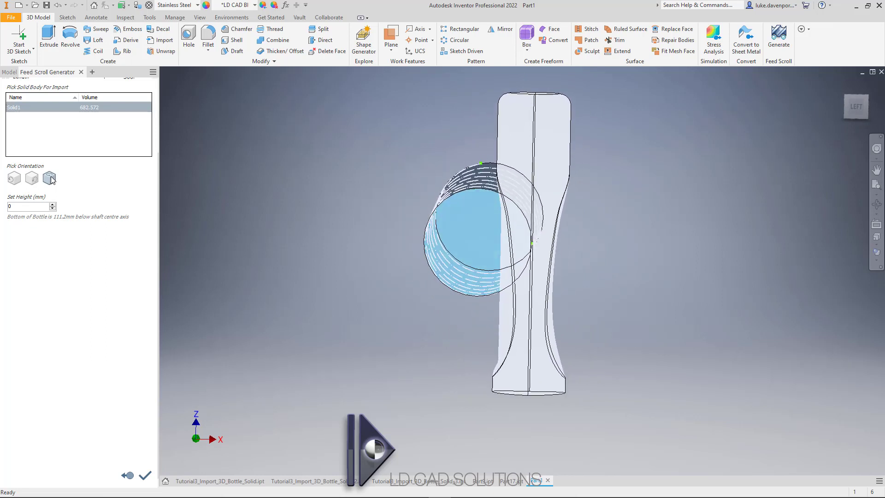
{"action": "left_click", "coordinate": [53, 205]}
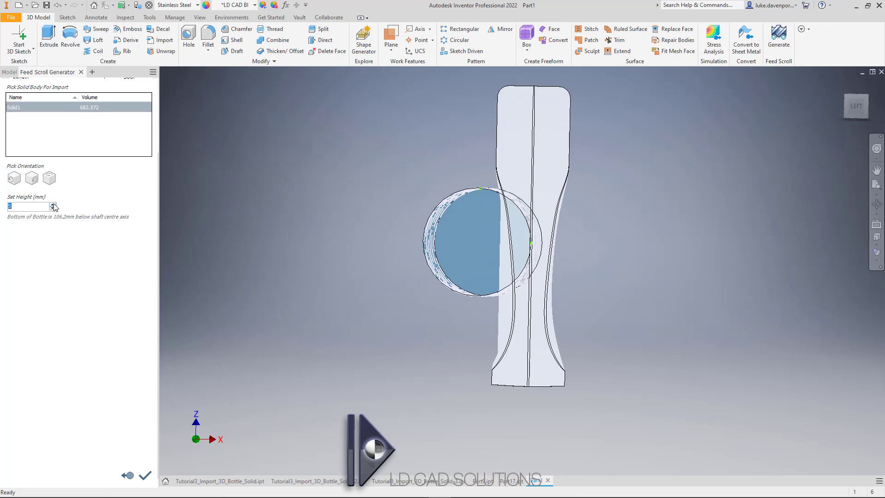
{"action": "left_click", "coordinate": [53, 204]}
{"action": "left_click", "coordinate": [53, 205]}
{"action": "left_click", "coordinate": [53, 205]}
{"action": "left_click", "coordinate": [53, 205]}
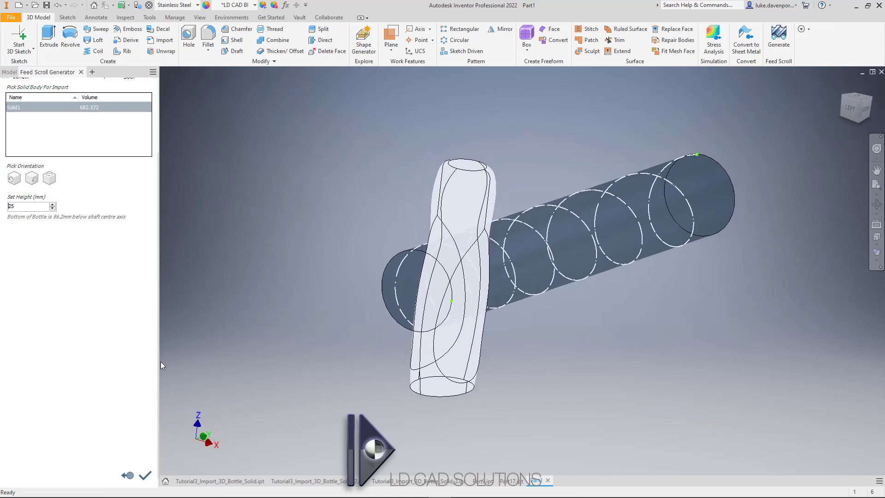
{"action": "left_click", "coordinate": [145, 475]}
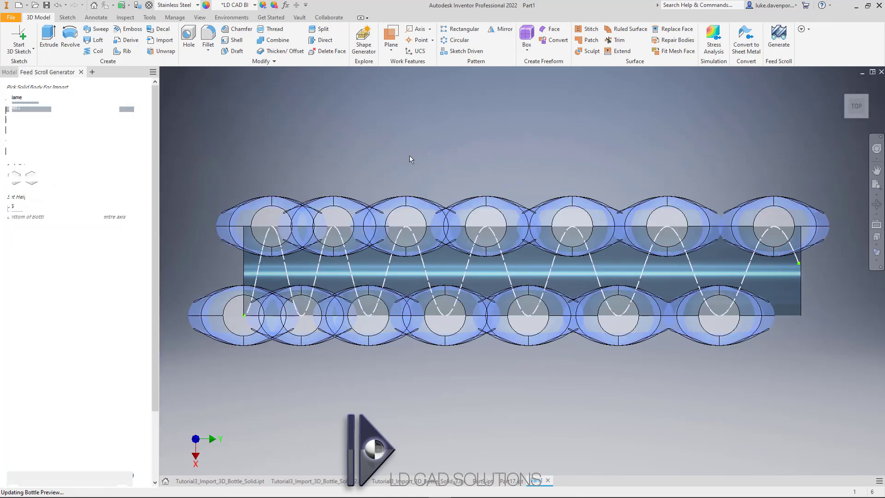
Save the scroll part in the CAD folder as Bottle Cleanup Example.ipt, replacing the existing file
{"action": "middle_click_drag", "start_coordinate": [412, 148], "coordinate": [420, 154]}
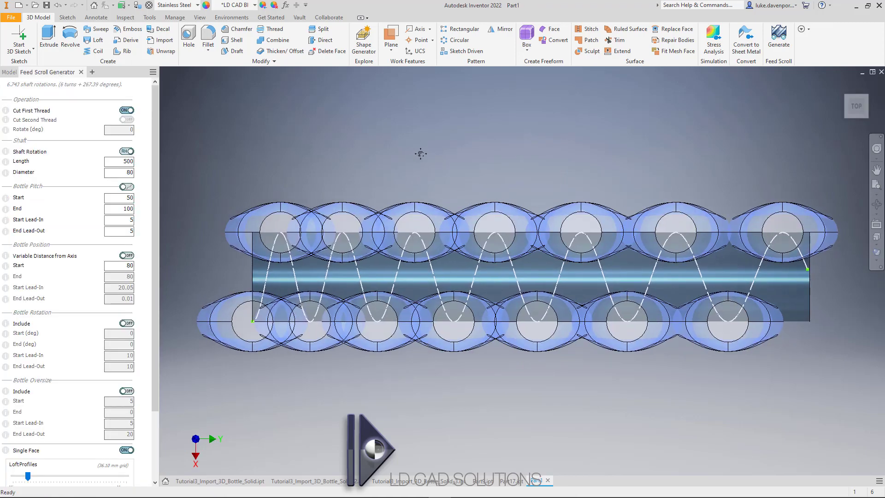
{"action": "key", "text": "ctrl+s"}
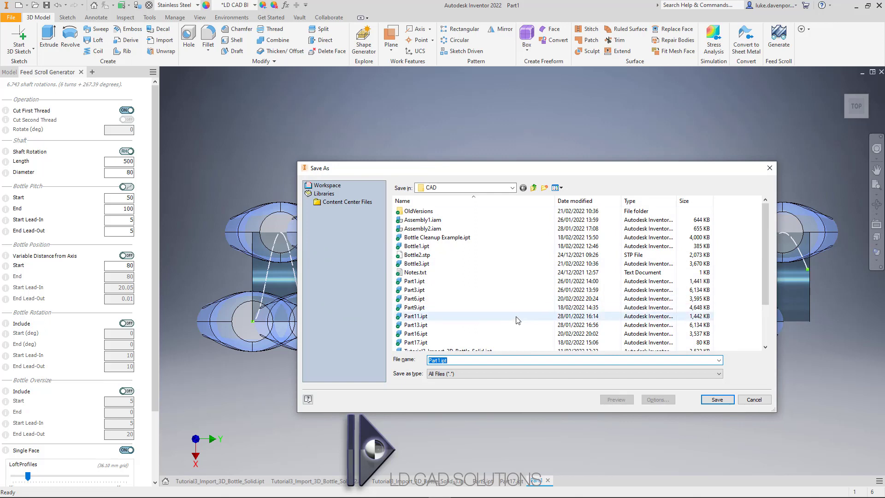
{"action": "type", "text": "Bott"}
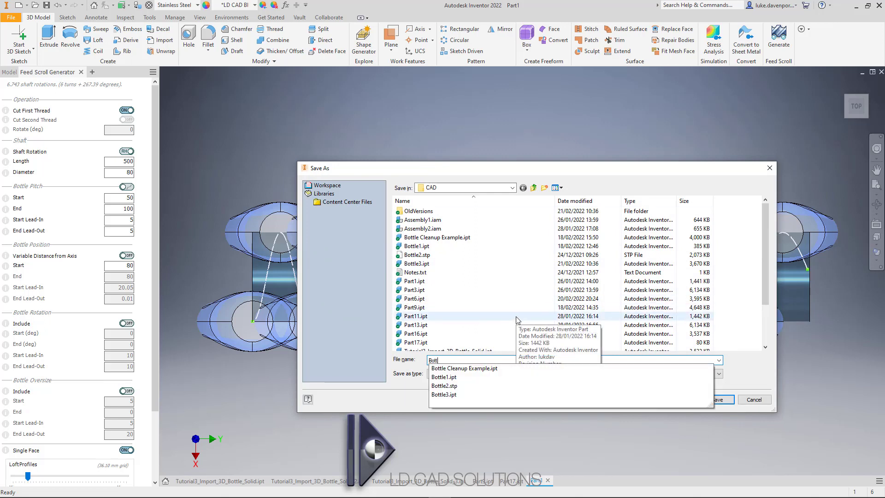
{"action": "type", "text": "le"}
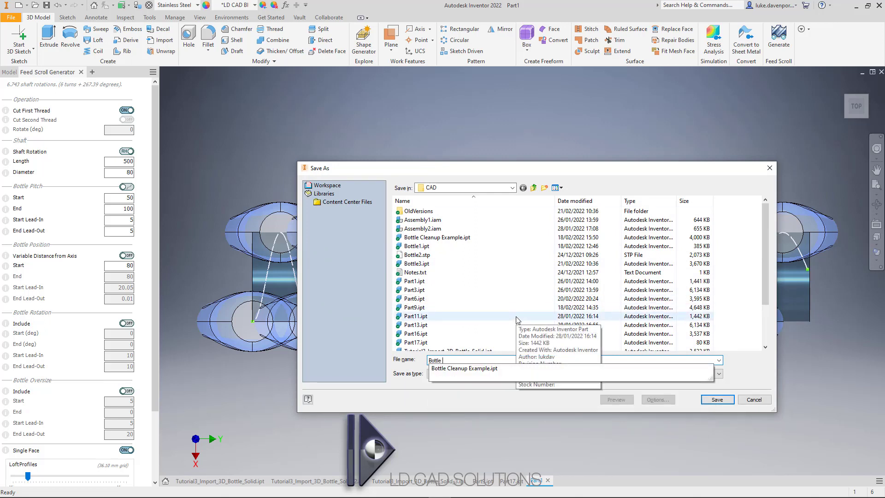
{"action": "left_click", "coordinate": [486, 369]}
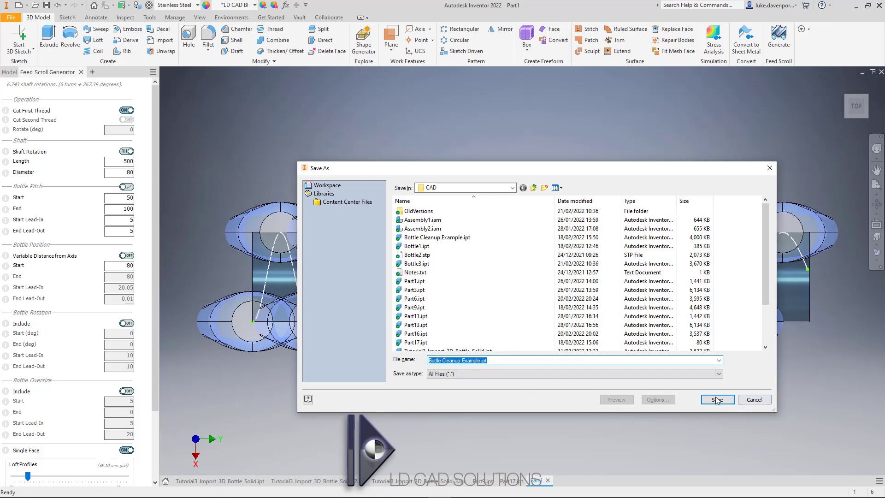
{"action": "key", "text": "Return"}
{"action": "left_click", "coordinate": [464, 253]}
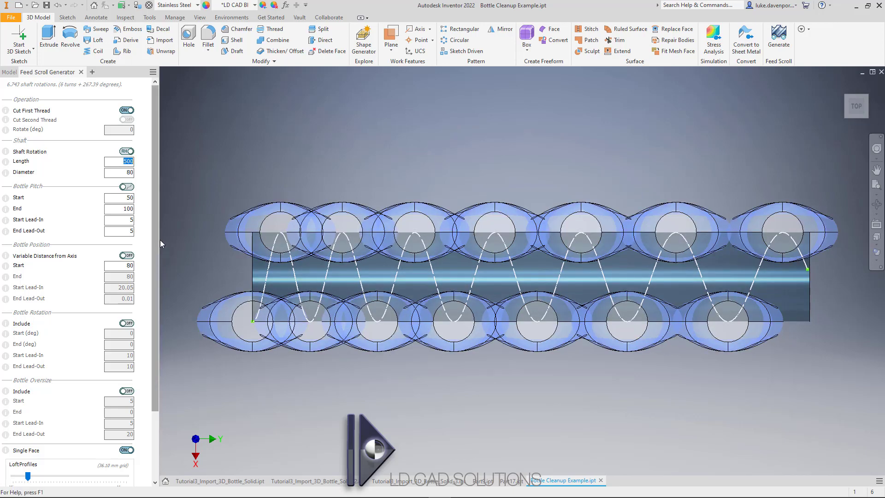
Set the shaft length to 600, the bottle's start distance from the axis to 95 and the start pitch to 99.5
{"action": "left_click", "coordinate": [130, 176]}
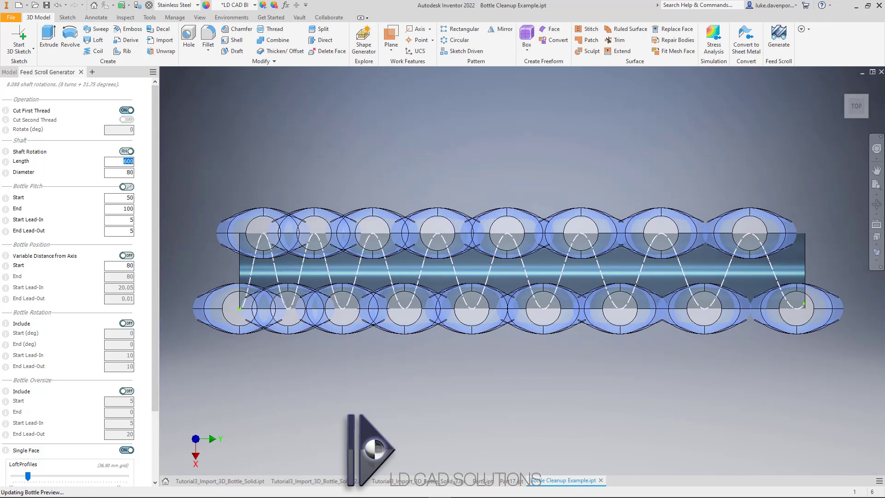
{"action": "left_click", "coordinate": [125, 266]}
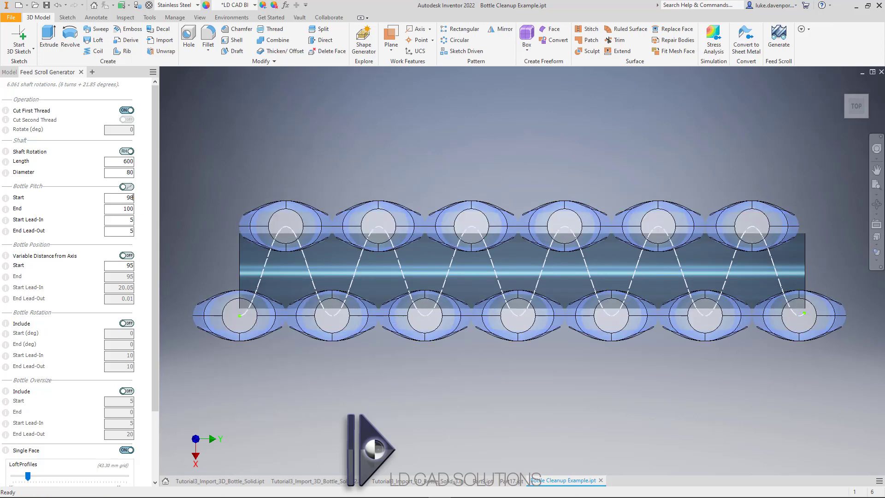
{"action": "scroll", "coordinate": [285, 341], "scroll_direction": "down", "scroll_amount": 5}
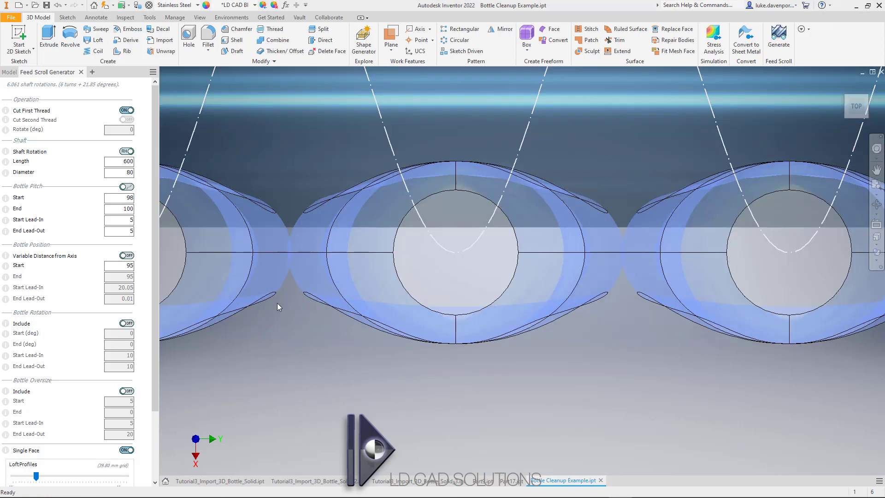
{"action": "scroll", "coordinate": [357, 336], "scroll_direction": "down", "scroll_amount": 5}
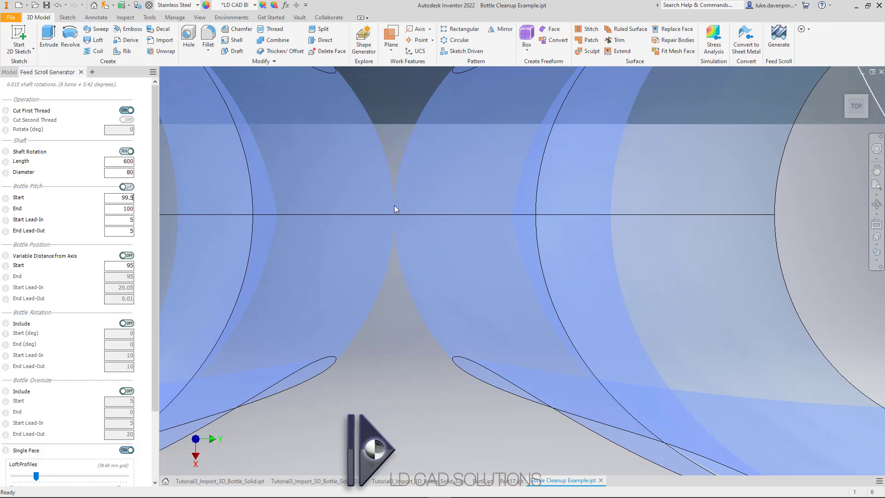
{"action": "scroll", "coordinate": [395, 264], "scroll_direction": "up", "scroll_amount": 10}
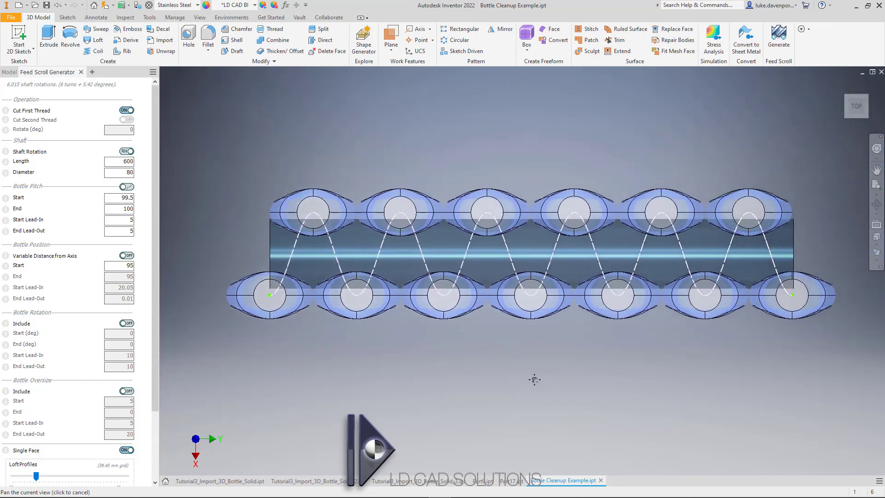
Set the bottle pitch's start lead-in to 99.5 and both its end pitch and end lead-out to 140
{"action": "left_click_drag", "start_coordinate": [133, 220], "coordinate": [126, 232]}
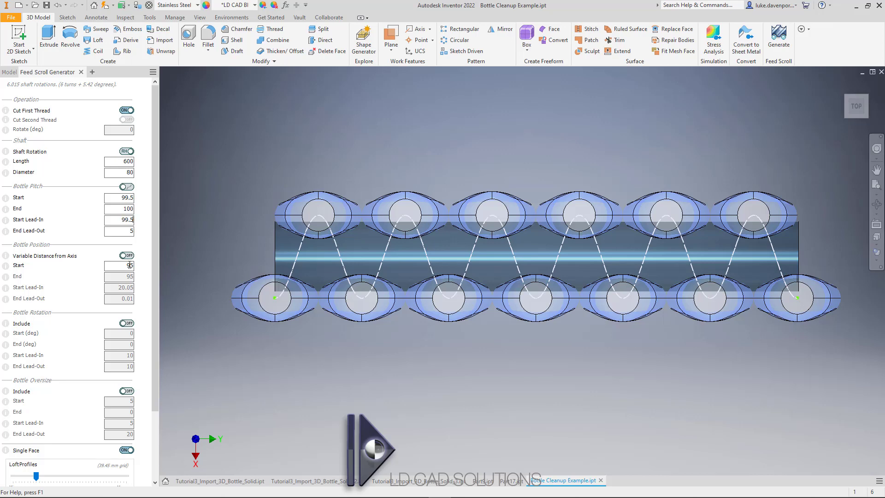
{"action": "left_click", "coordinate": [129, 231]}
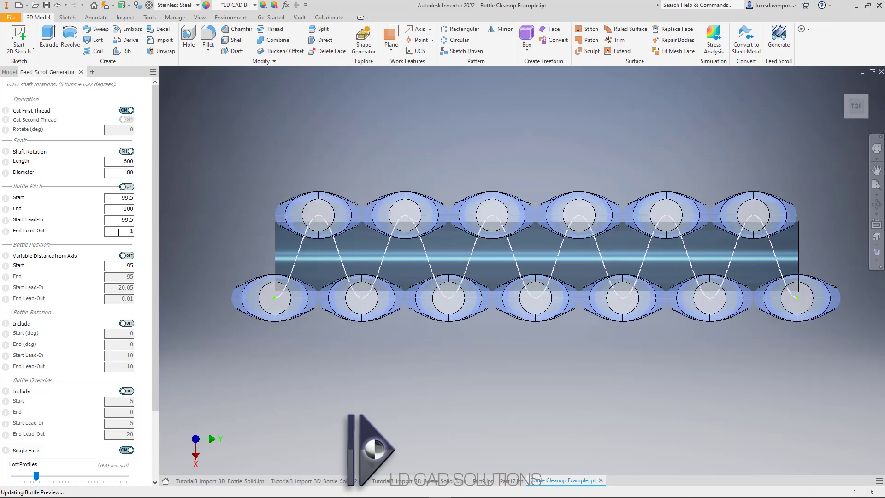
{"action": "type", "text": "140"}
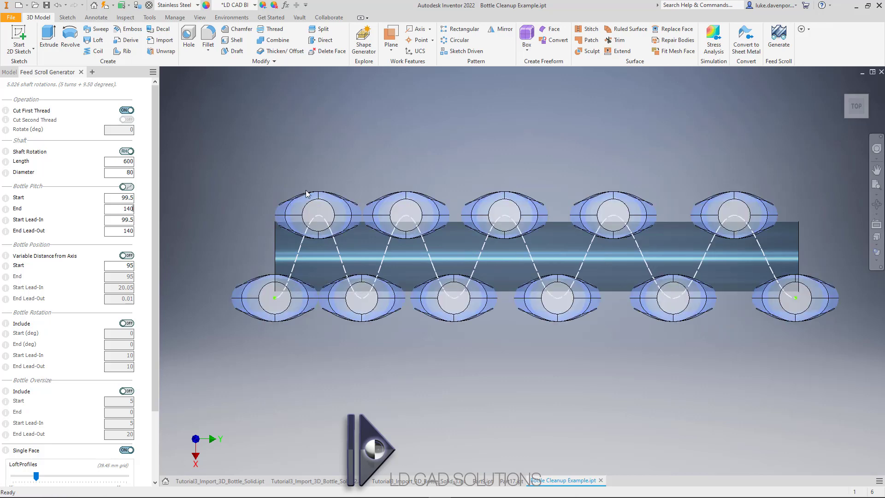
{"action": "middle_click_drag", "start_coordinate": [321, 172], "coordinate": [292, 168]}
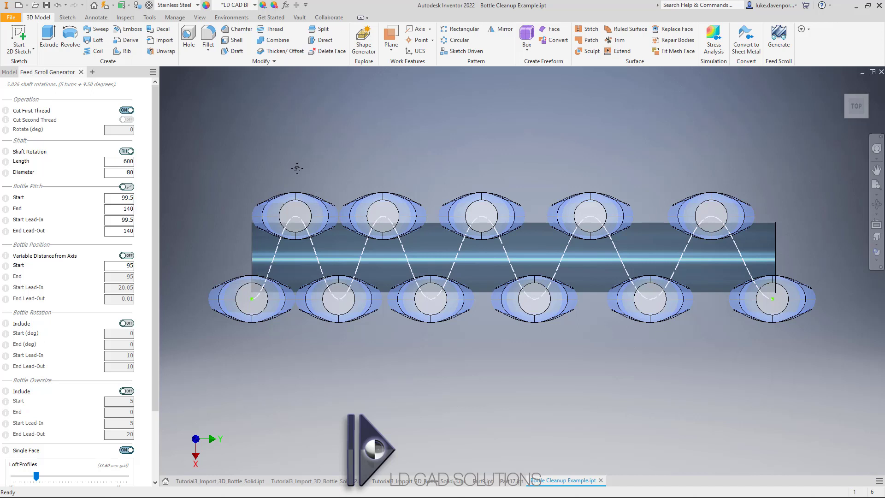
{"action": "middle_click_drag", "start_coordinate": [297, 168], "coordinate": [295, 171]}
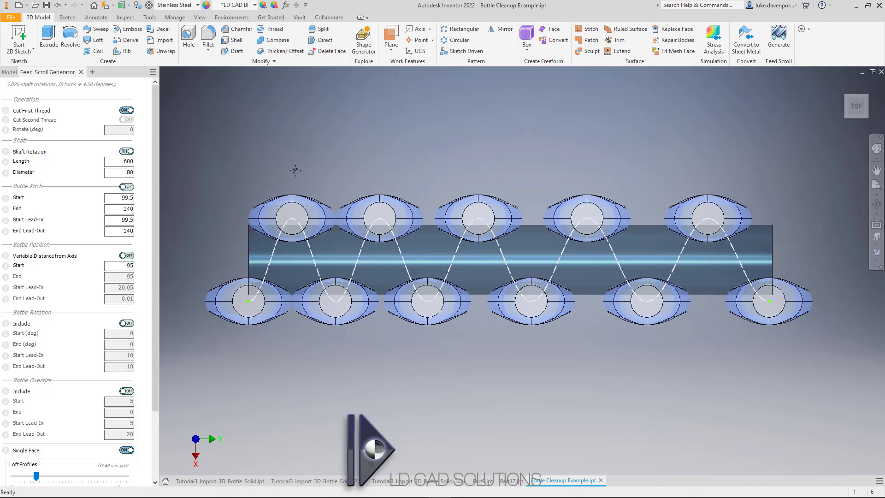
Create a preview build of the feed scroll, decline another operation and inspect the cut thread surfaces
{"action": "left_click_drag", "start_coordinate": [153, 151], "coordinate": [157, 217]}
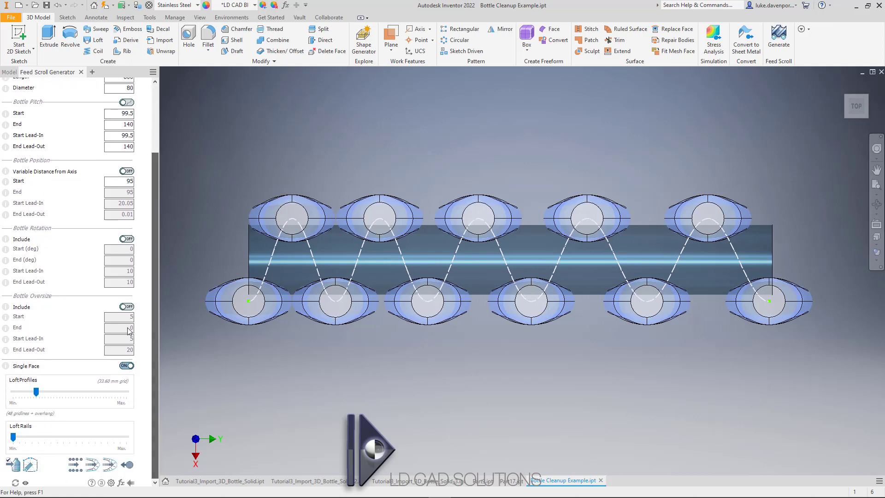
{"action": "left_click", "coordinate": [92, 466]}
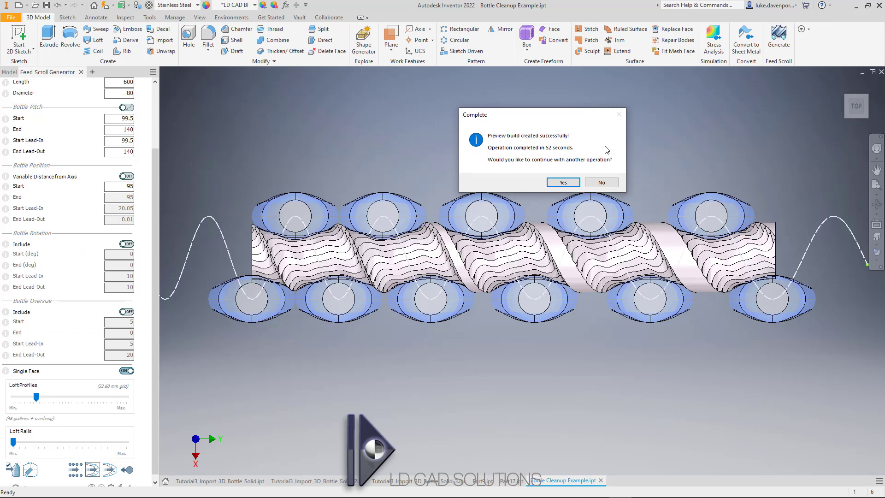
{"action": "left_click_drag", "start_coordinate": [578, 115], "coordinate": [616, 108]}
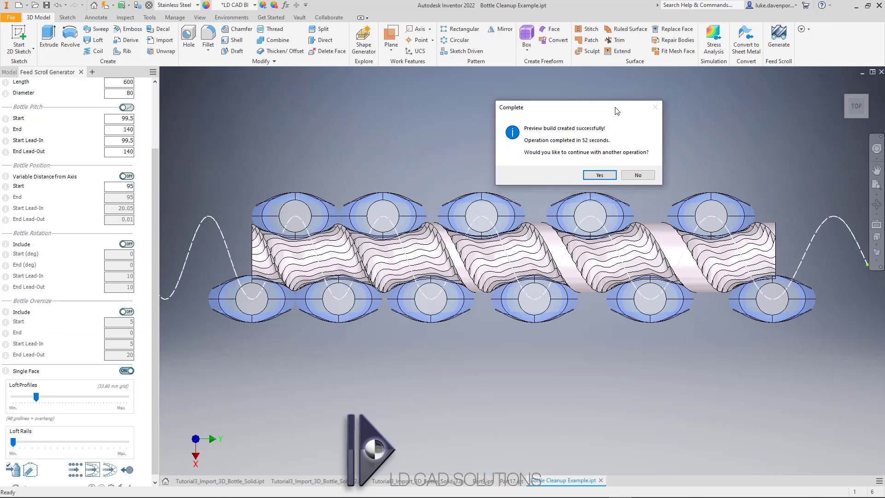
{"action": "left_click", "coordinate": [638, 175]}
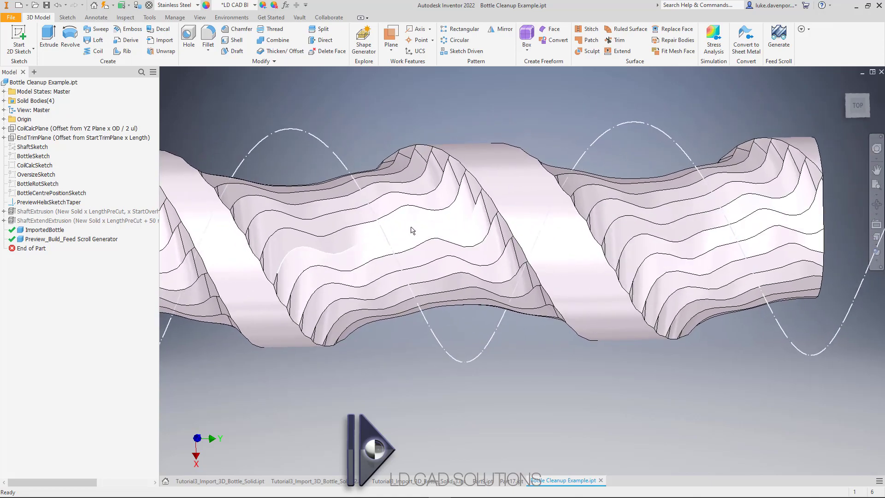
{"action": "left_click", "coordinate": [558, 219]}
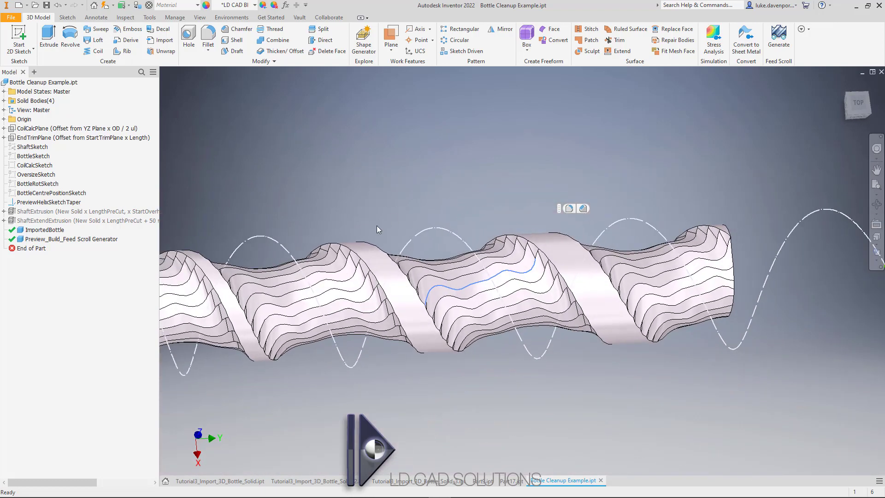
{"action": "left_click", "coordinate": [376, 193]}
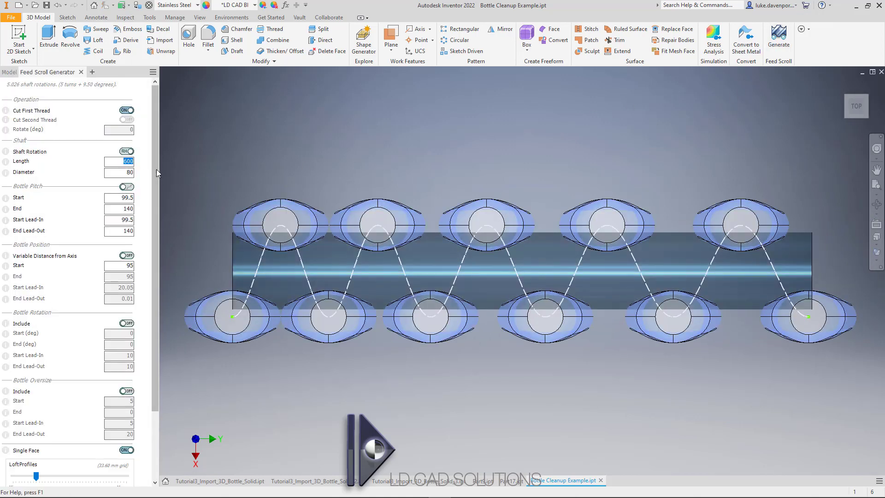
Try to generate the full feed scroll with the Loft Rails setting at its minimum
{"action": "left_click_drag", "start_coordinate": [156, 170], "coordinate": [158, 246]}
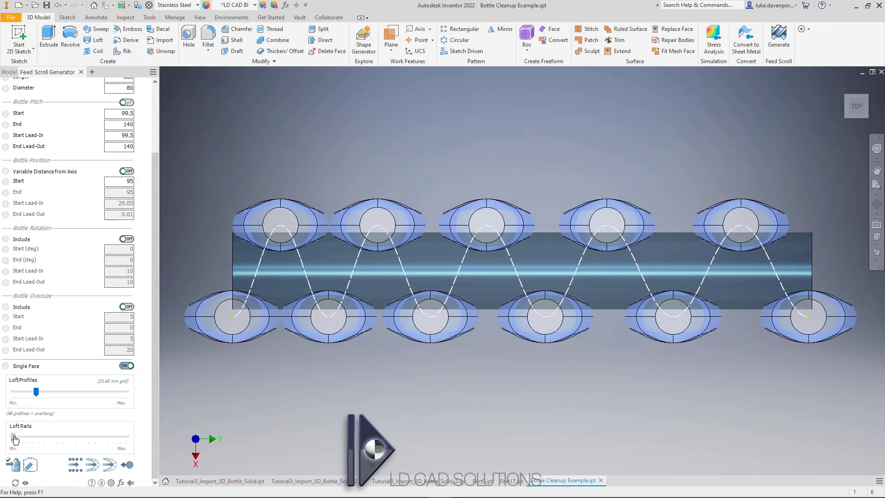
{"action": "mouse_move", "coordinate": [14, 437]}
{"action": "left_mouse_down"}
{"action": "mouse_move", "coordinate": [65, 438]}
{"action": "mouse_move", "coordinate": [13, 438]}
{"action": "left_mouse_up"}
{"action": "left_click", "coordinate": [109, 464]}
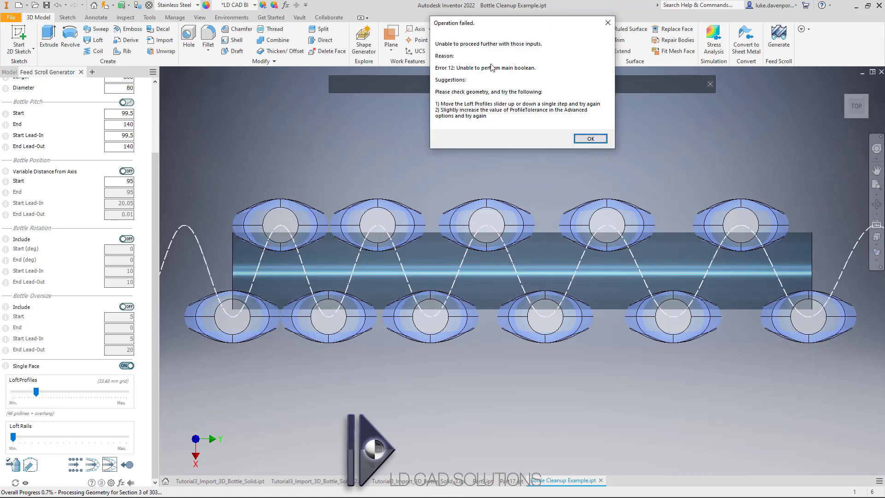
{"action": "left_click_drag", "start_coordinate": [476, 97], "coordinate": [471, 140]}
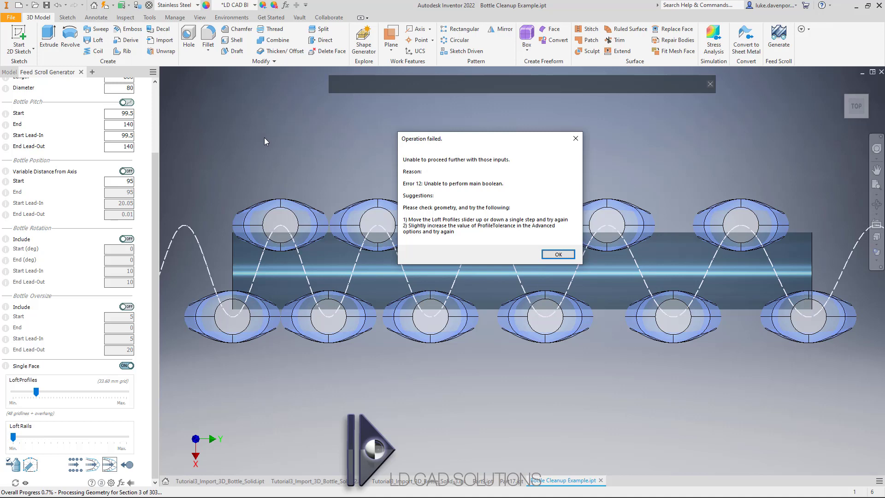
{"action": "left_click", "coordinate": [558, 254]}
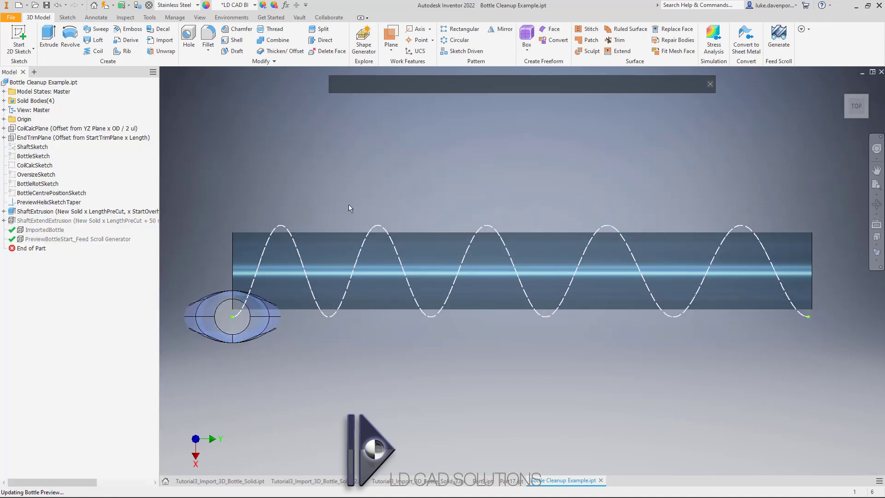
Set ProfileTolerance to 0.3 in the Feed Scroll Generator's advanced parameters and save them
{"action": "scroll", "coordinate": [159, 391], "scroll_direction": "down", "scroll_amount": 3}
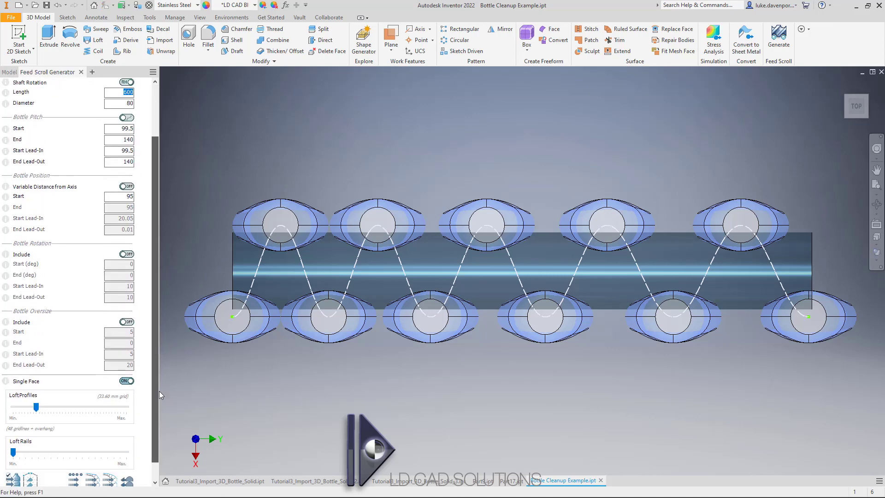
{"action": "key", "text": "ctrl"}
{"action": "key", "text": "ctrl"}
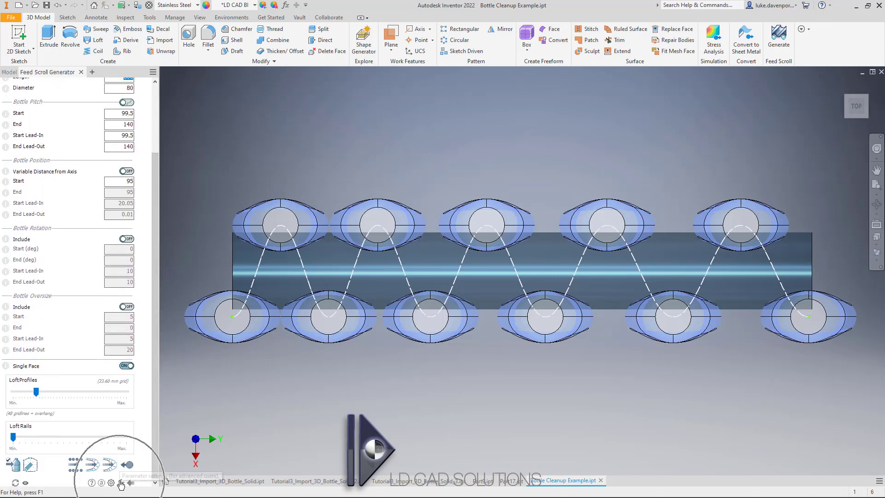
{"action": "left_click", "coordinate": [122, 482]}
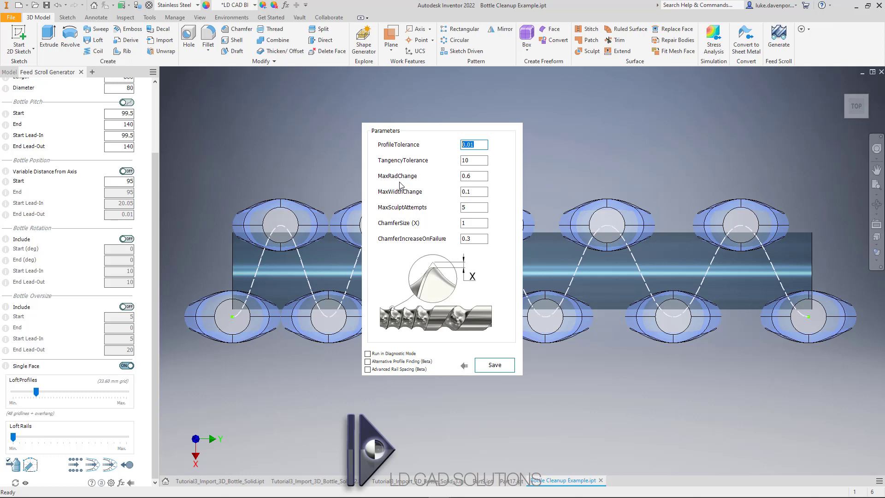
{"action": "type", "text": "0.3"}
{"action": "left_click", "coordinate": [474, 159]}
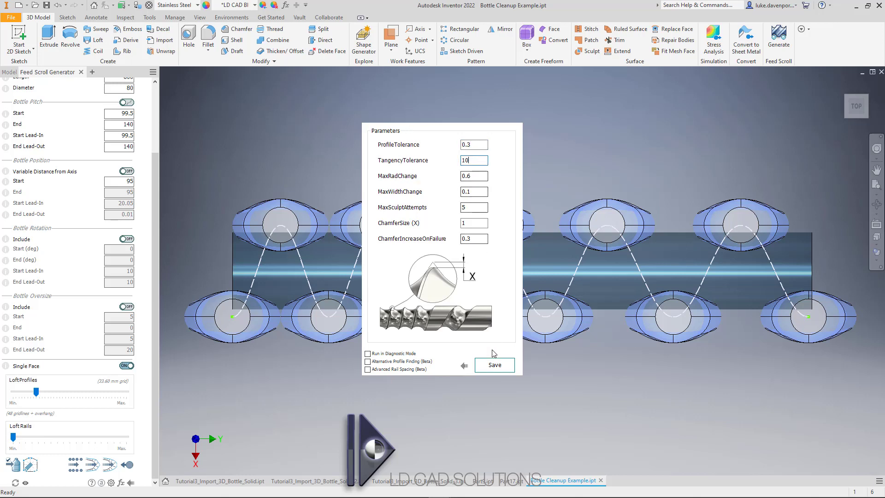
{"action": "left_click", "coordinate": [493, 365]}
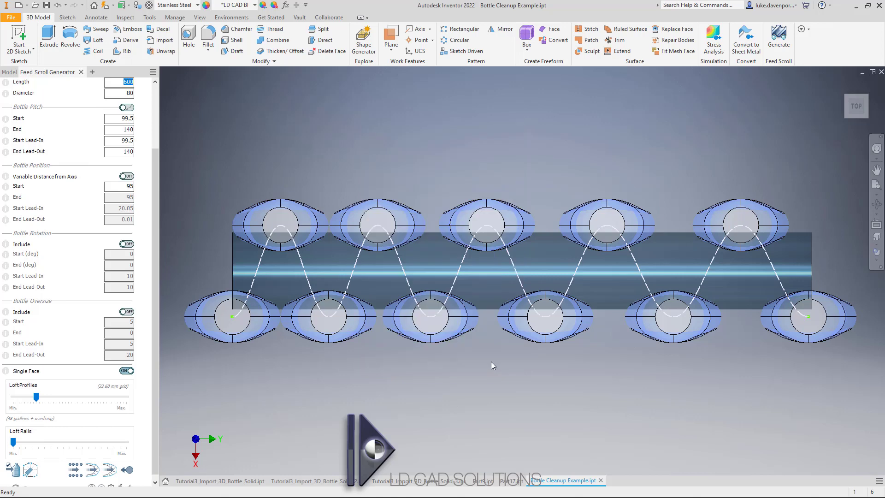
Try to generate the full feed scroll with ProfileTolerance at 0.3
{"action": "left_click", "coordinate": [110, 470]}
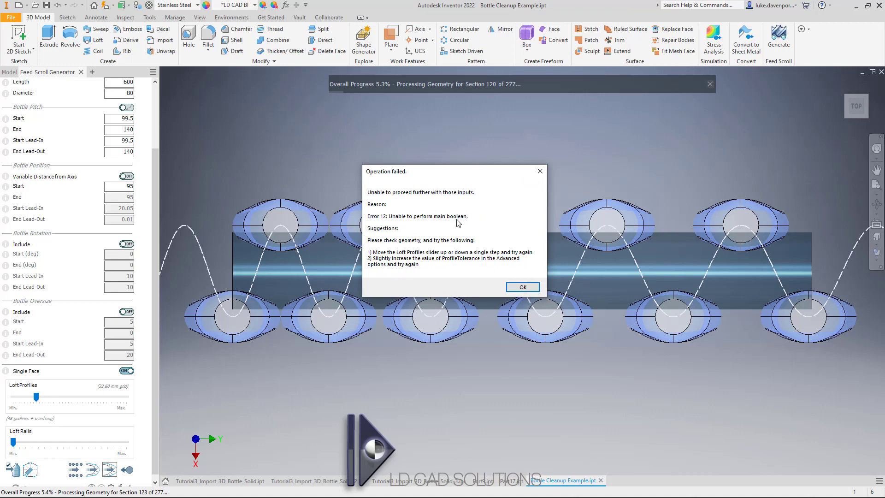
{"action": "left_click", "coordinate": [523, 287]}
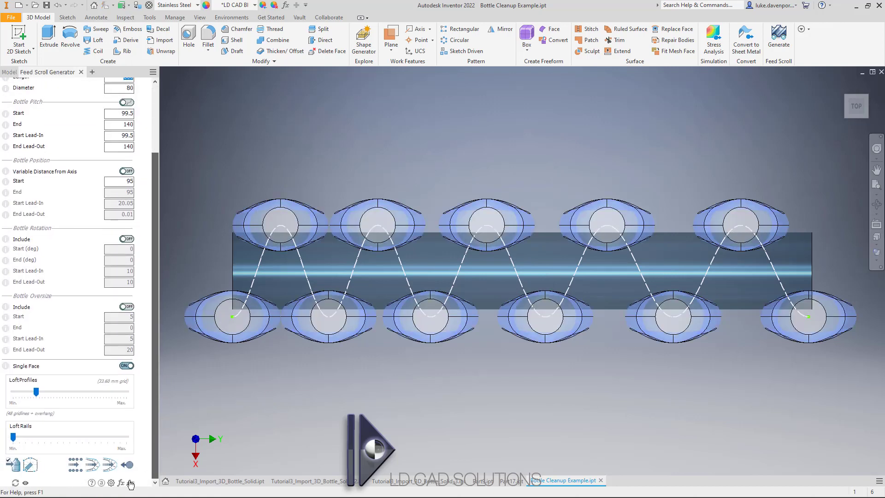
Adjust ProfileTolerance in the advanced parameters and generate the full feed scroll, declining another operation
{"action": "left_click", "coordinate": [120, 483]}
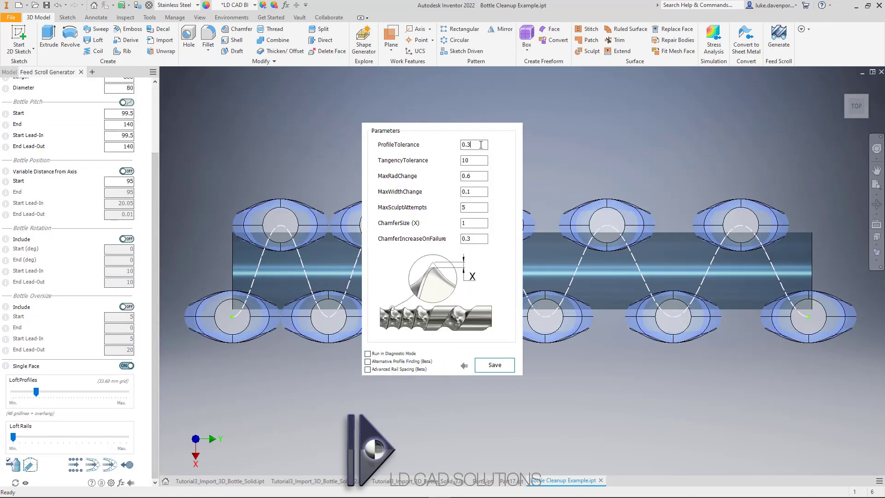
{"action": "left_click", "coordinate": [494, 365]}
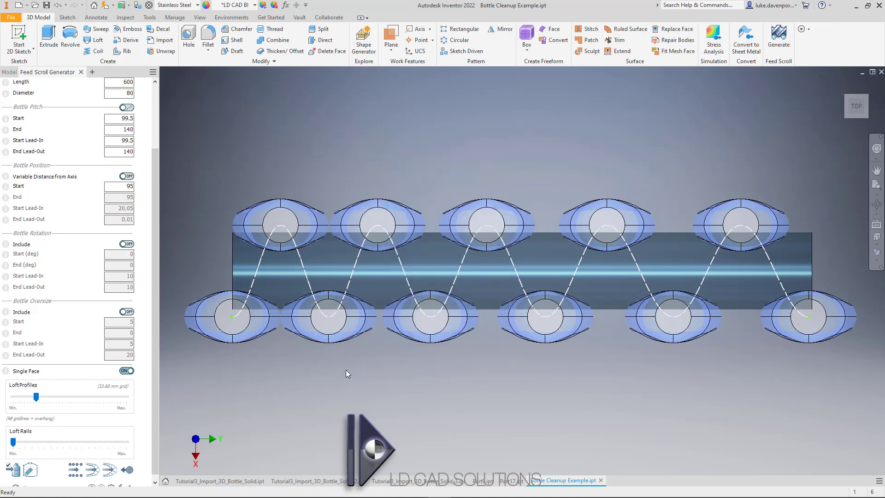
{"action": "left_click", "coordinate": [110, 469]}
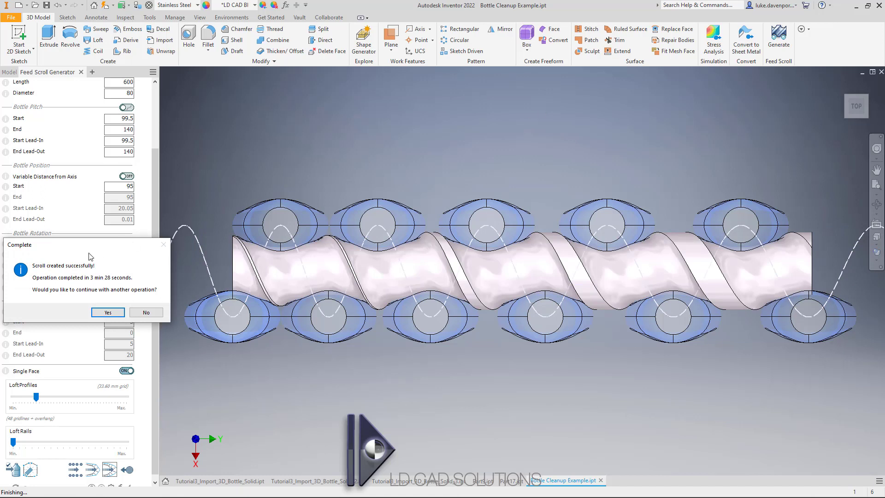
{"action": "left_click_drag", "start_coordinate": [91, 249], "coordinate": [393, 117]}
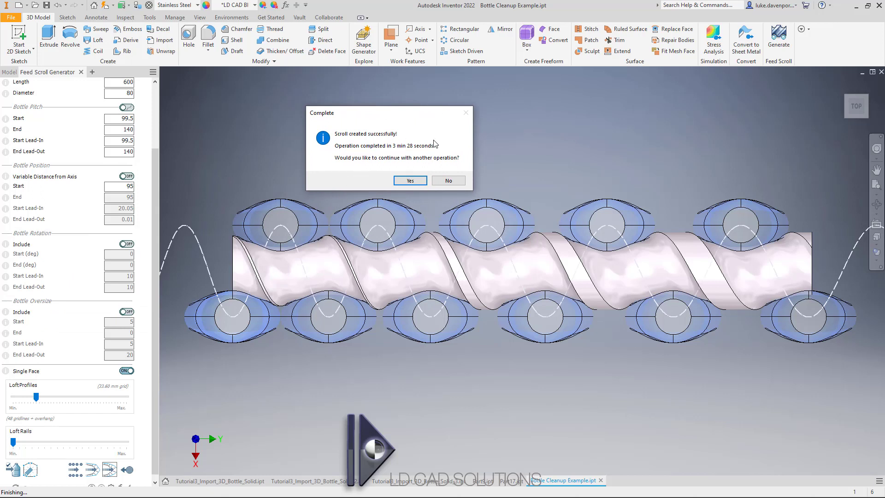
{"action": "left_click", "coordinate": [448, 181]}
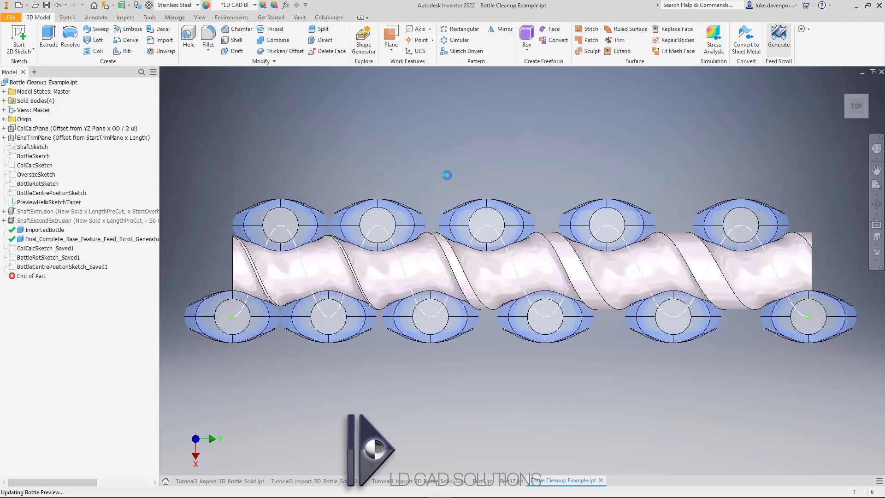
Open the bottle simulation assembly for the finished scroll and rotate the shaft to 185 degrees
{"action": "scroll", "coordinate": [154, 151], "scroll_direction": "down", "scroll_amount": 3}
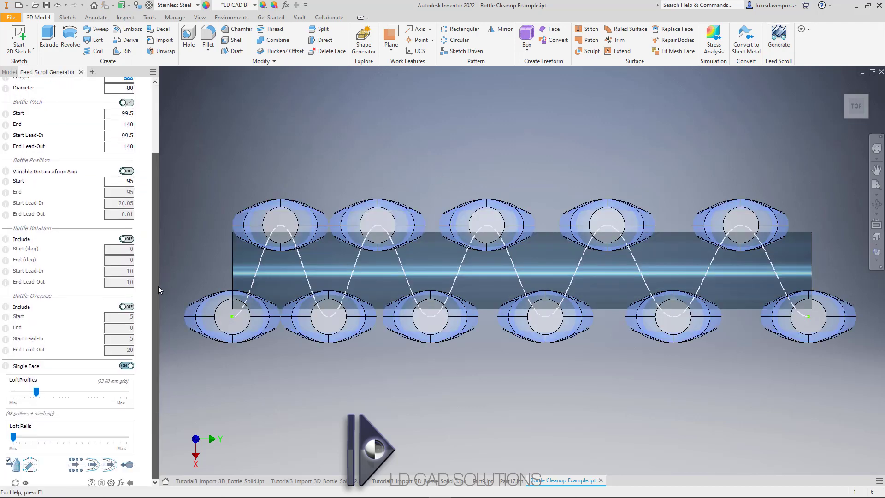
{"action": "left_click", "coordinate": [75, 465]}
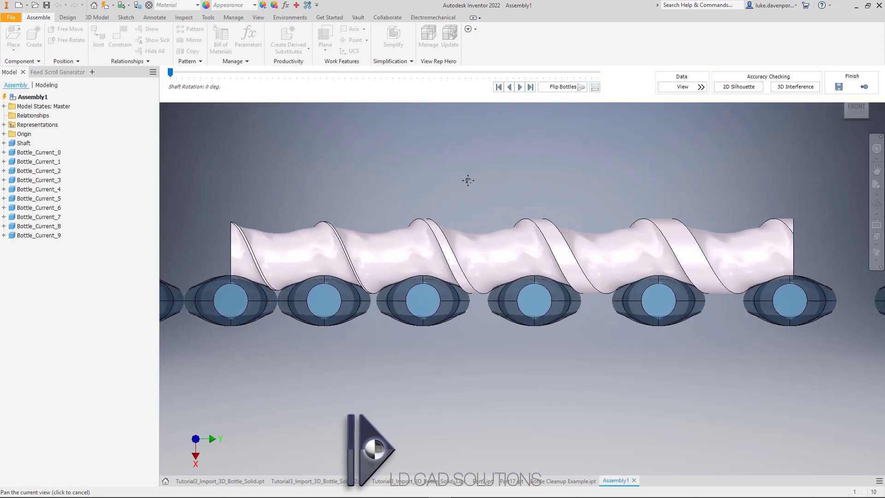
{"action": "left_click_drag", "start_coordinate": [170, 72], "coordinate": [428, 86]}
{"action": "middle_click_drag", "start_coordinate": [408, 195], "coordinate": [464, 143], "text": "shift"}
{"action": "left_click_drag", "start_coordinate": [429, 73], "coordinate": [392, 76]}
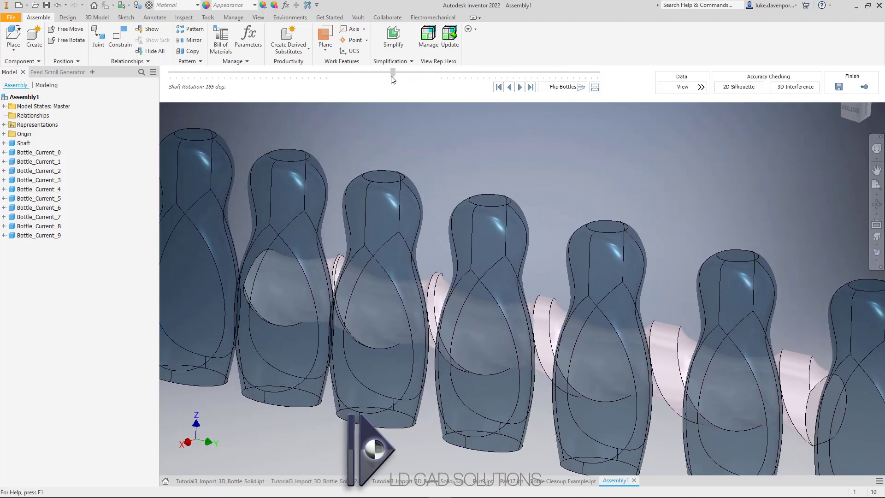
Start a half section view from a bottle's top face and offset the cutting plane to -118 mm
{"action": "middle_click_drag", "start_coordinate": [553, 173], "coordinate": [591, 191], "text": "shift"}
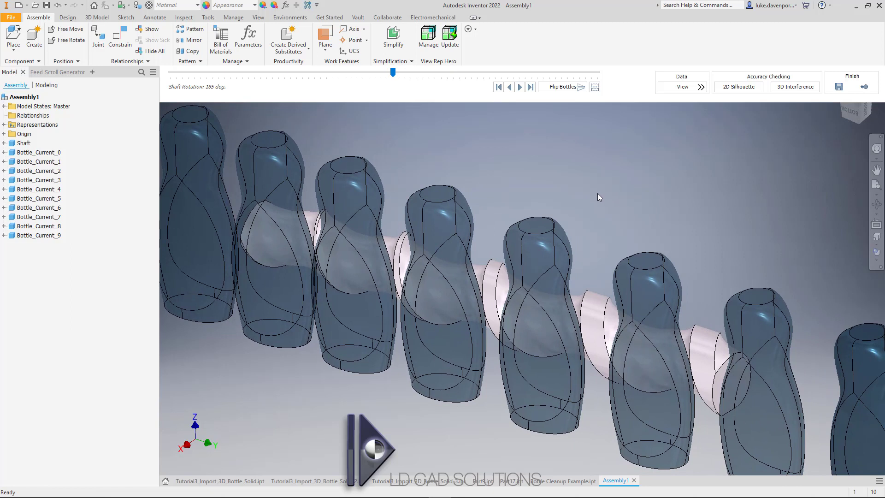
{"action": "mouse_move", "coordinate": [596, 192]}
{"action": "middle_mouse_down"}
{"action": "mouse_move", "coordinate": [582, 191]}
{"action": "mouse_move", "coordinate": [586, 203]}
{"action": "middle_mouse_up"}
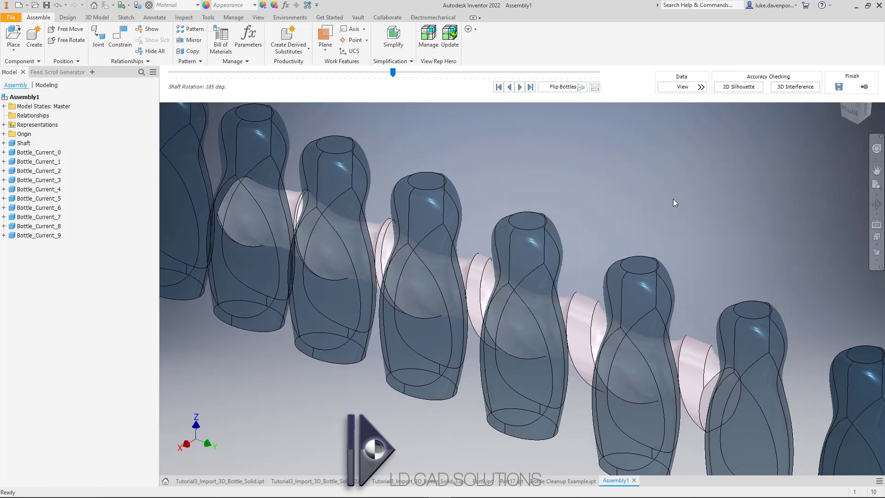
{"action": "middle_click_drag", "start_coordinate": [673, 198], "coordinate": [672, 195], "text": "shift"}
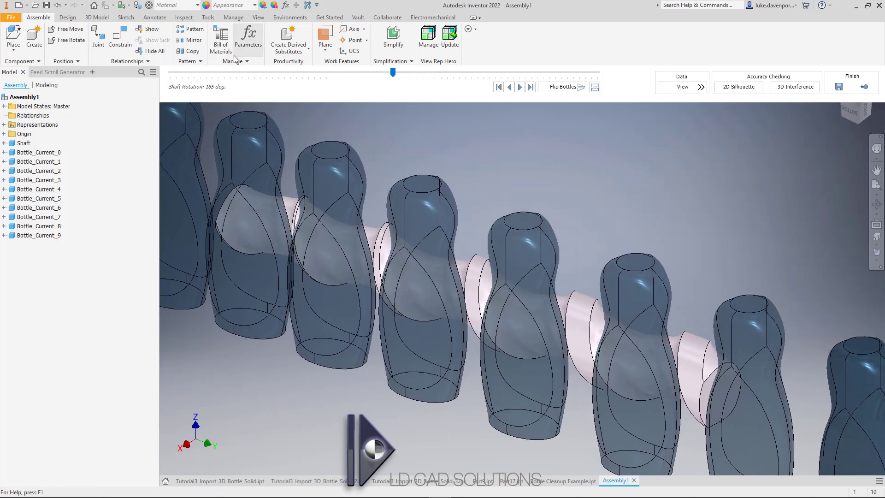
{"action": "left_click", "coordinate": [258, 18]}
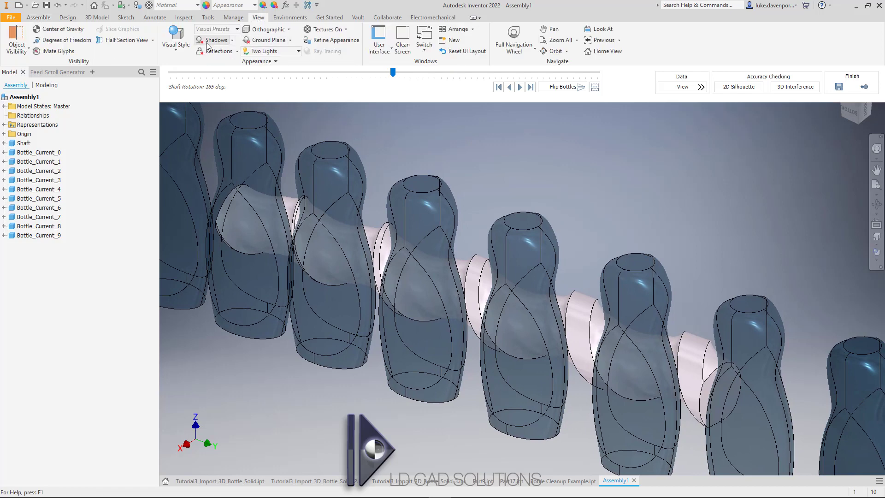
{"action": "left_click", "coordinate": [129, 41]}
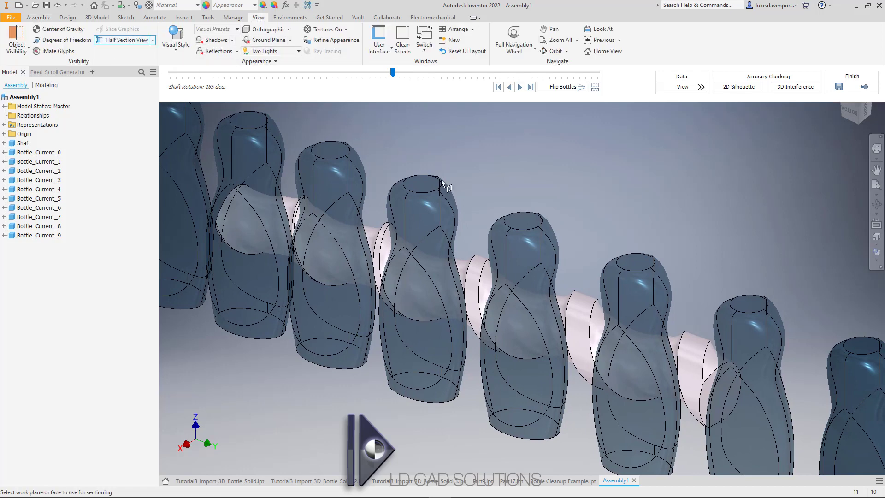
{"action": "left_click", "coordinate": [528, 227]}
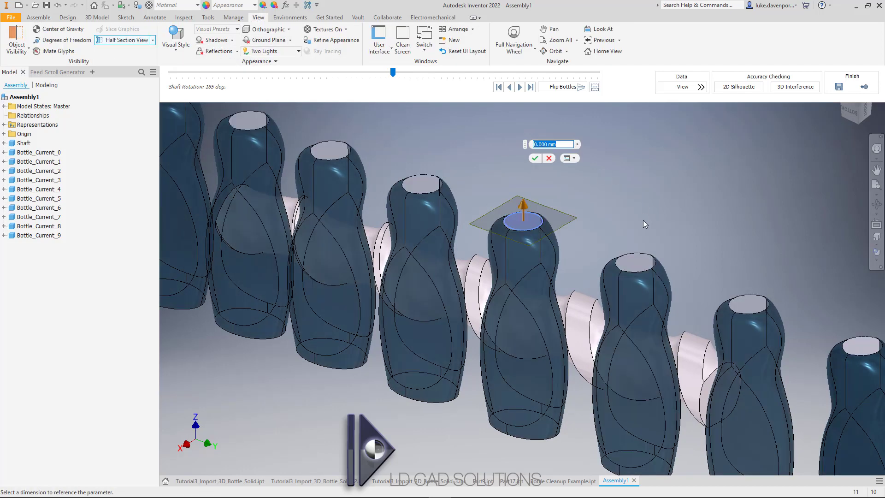
{"action": "left_click_drag", "start_coordinate": [643, 220], "coordinate": [659, 290]}
{"action": "scroll", "coordinate": [659, 289], "scroll_direction": "down", "scroll_amount": 10}
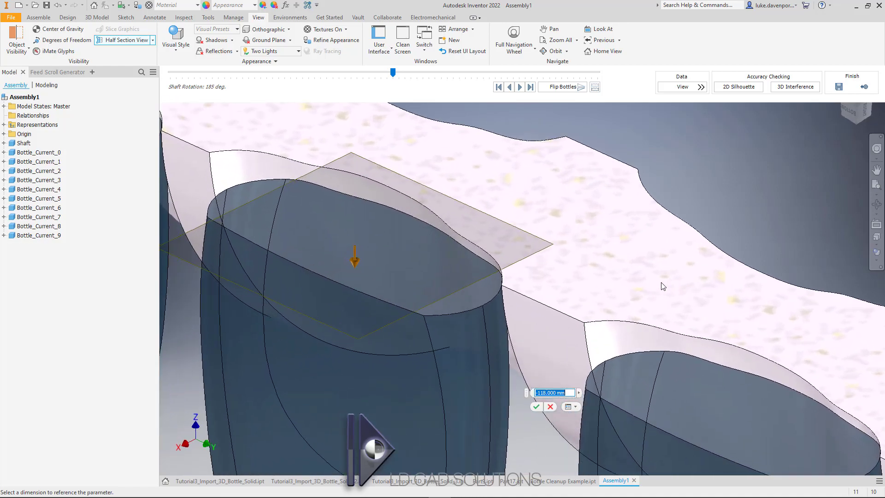
Examine the fit between bottle and scroll pocket up close, lowering the section plane to -120.25 mm
{"action": "scroll", "coordinate": [663, 286], "scroll_direction": "down", "scroll_amount": 8}
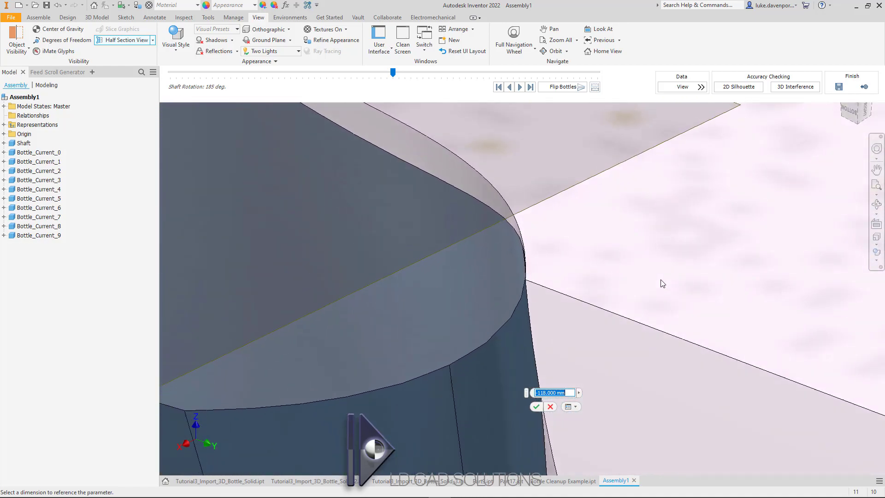
{"action": "scroll", "coordinate": [662, 282], "scroll_direction": "down", "scroll_amount": 8}
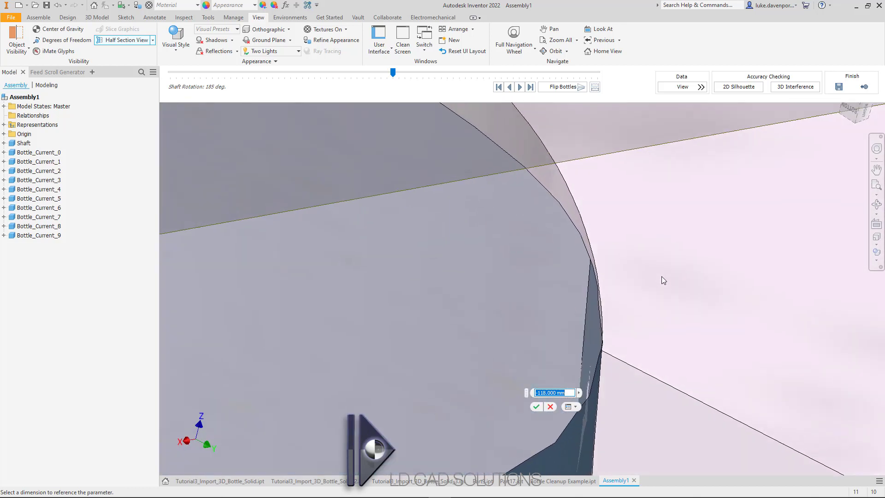
{"action": "scroll", "coordinate": [662, 280], "scroll_direction": "down", "scroll_amount": 8}
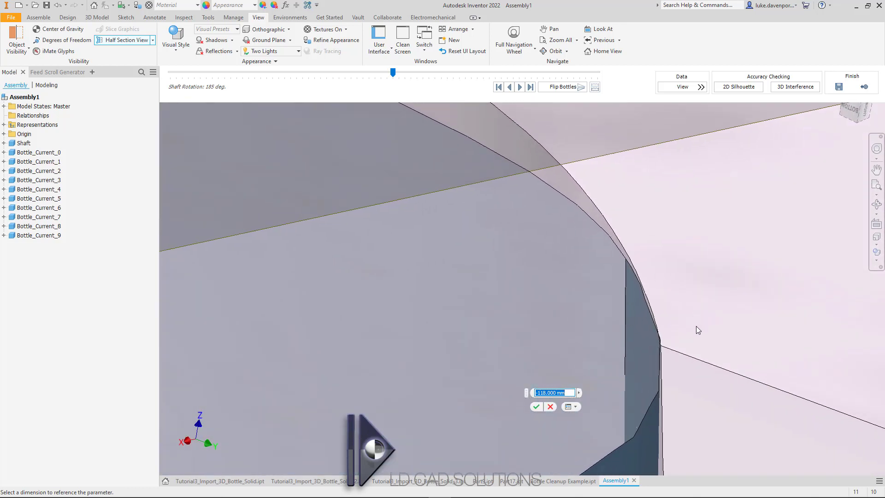
{"action": "scroll", "coordinate": [676, 295], "scroll_direction": "up", "scroll_amount": 4}
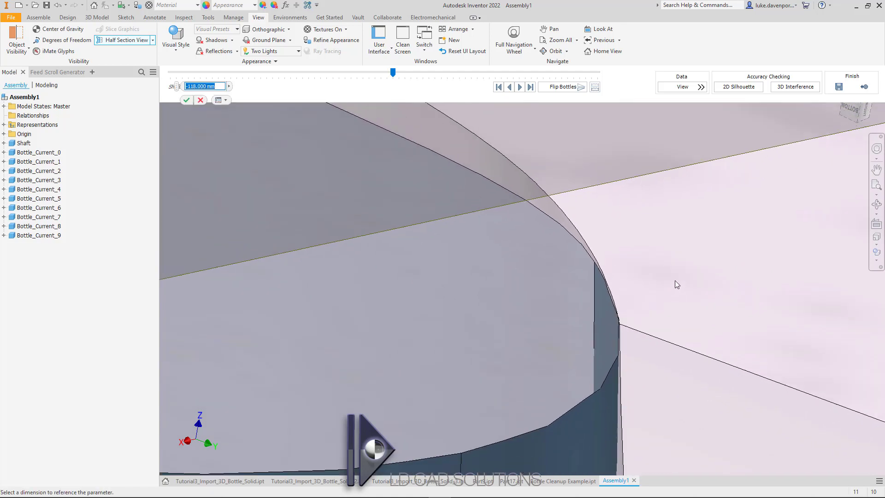
{"action": "left_click_drag", "start_coordinate": [666, 304], "coordinate": [680, 379]}
{"action": "scroll", "coordinate": [715, 312], "scroll_direction": "down", "scroll_amount": 4}
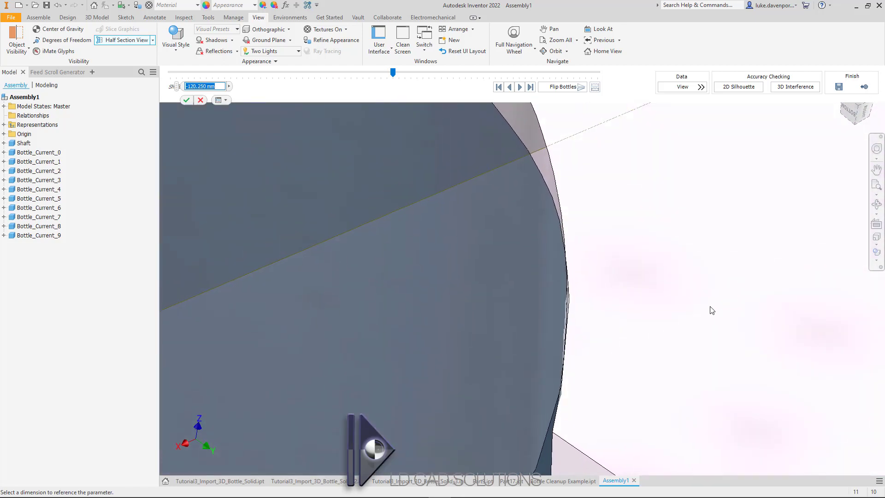
{"action": "scroll", "coordinate": [709, 305], "scroll_direction": "up", "scroll_amount": 3}
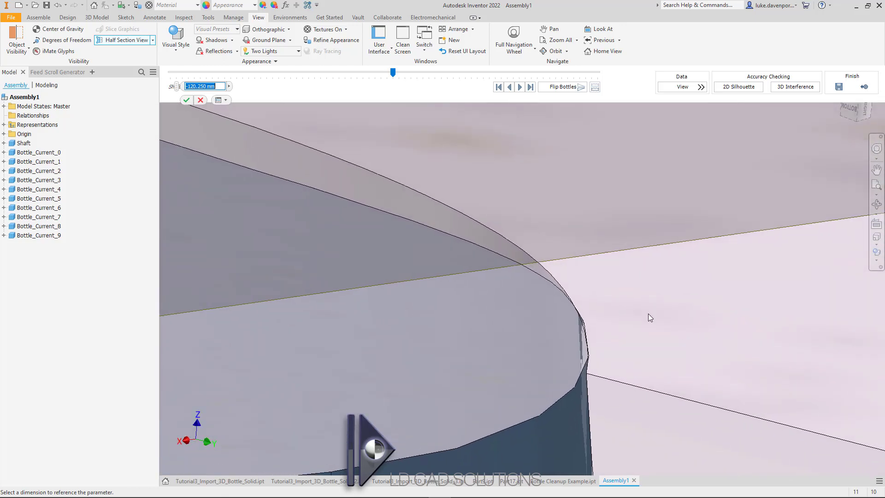
Lower the section plane to -121.75 mm and compare the bottle outlines with the scroll surface
{"action": "middle_click_drag", "start_coordinate": [643, 296], "coordinate": [665, 377]}
{"action": "scroll", "coordinate": [668, 383], "scroll_direction": "down", "scroll_amount": 2}
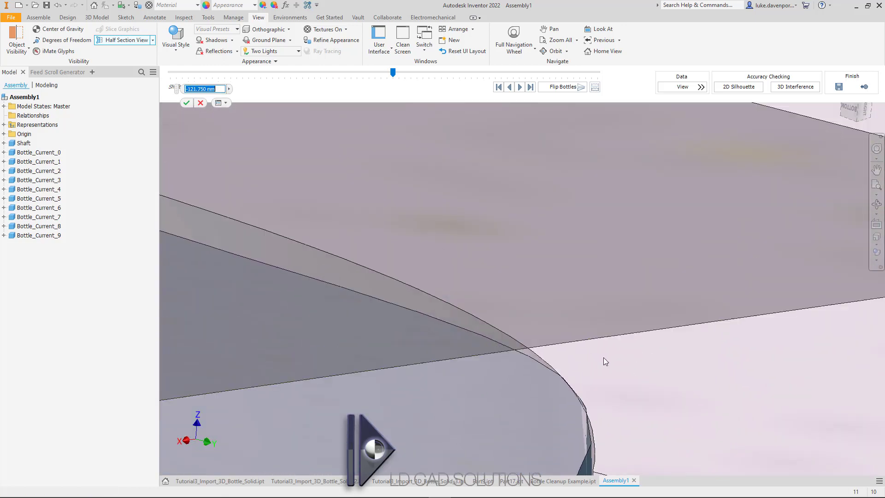
{"action": "middle_click_drag", "start_coordinate": [604, 358], "coordinate": [633, 356], "text": "shift"}
{"action": "scroll", "coordinate": [674, 360], "scroll_direction": "down", "scroll_amount": 5}
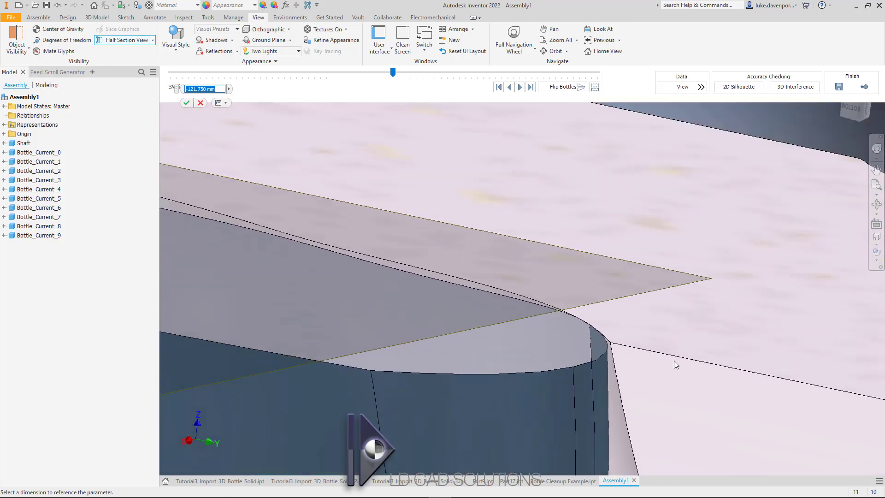
{"action": "scroll", "coordinate": [677, 362], "scroll_direction": "up", "scroll_amount": 2}
{"action": "scroll", "coordinate": [678, 362], "scroll_direction": "down", "scroll_amount": 4}
{"action": "scroll", "coordinate": [678, 362], "scroll_direction": "down", "scroll_amount": 3}
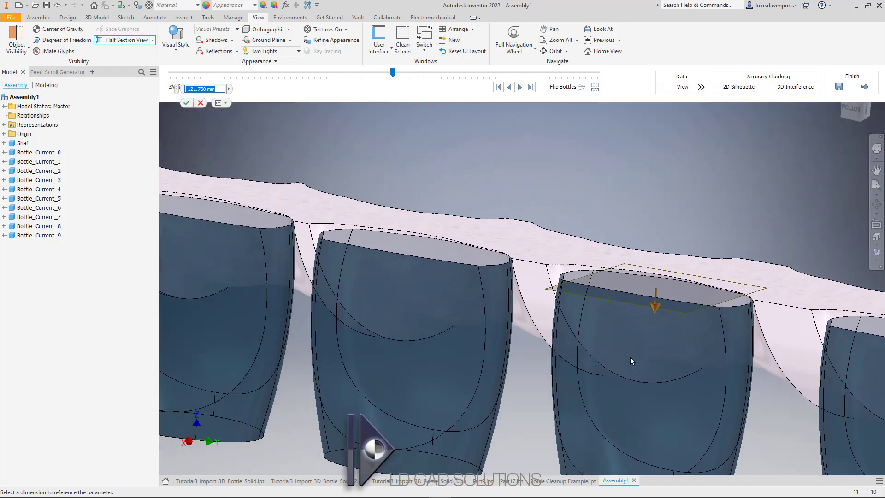
{"action": "scroll", "coordinate": [629, 357], "scroll_direction": "up", "scroll_amount": 8}
{"action": "scroll", "coordinate": [726, 328], "scroll_direction": "up", "scroll_amount": 3}
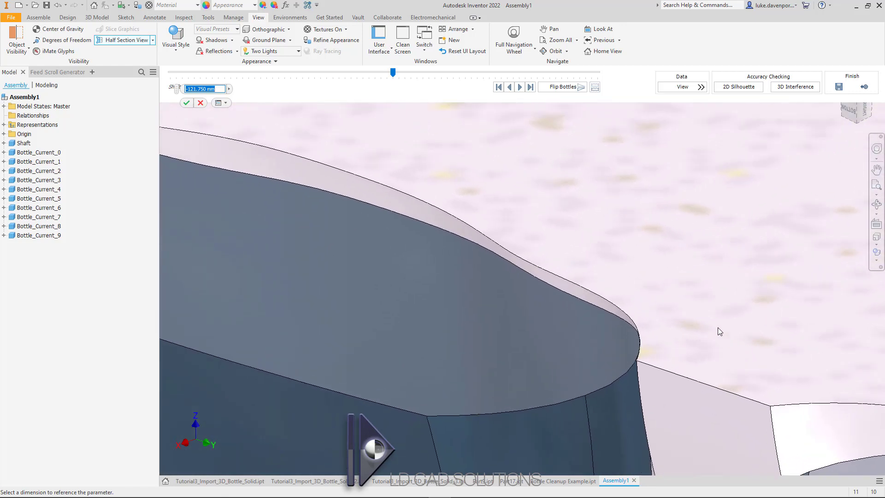
Lower the section plane to -130.25 mm and compare the bottle outline with the scroll pocket up close
{"action": "scroll", "coordinate": [684, 337], "scroll_direction": "down", "scroll_amount": 1}
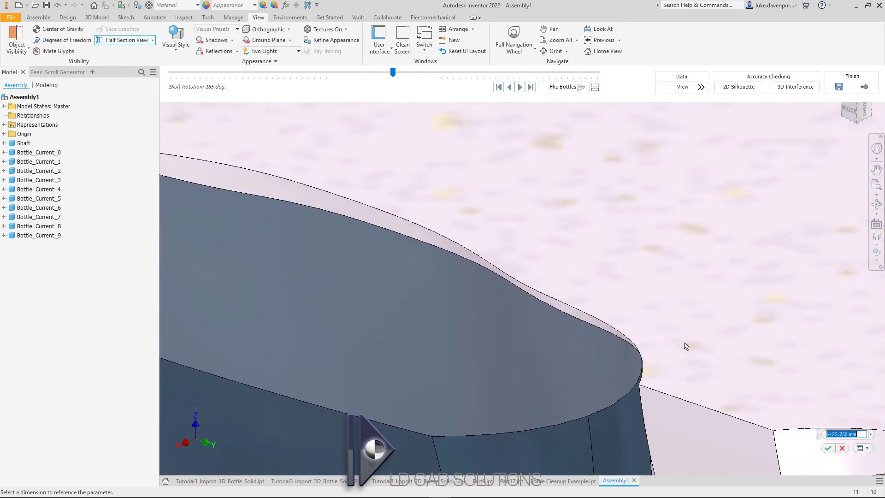
{"action": "scroll", "coordinate": [685, 345], "scroll_direction": "down", "scroll_amount": 6}
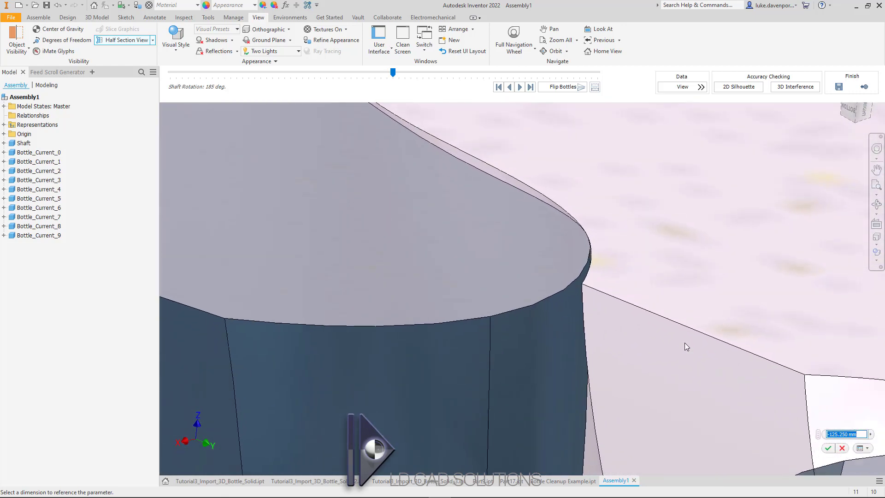
{"action": "scroll", "coordinate": [620, 240], "scroll_direction": "down", "scroll_amount": 4}
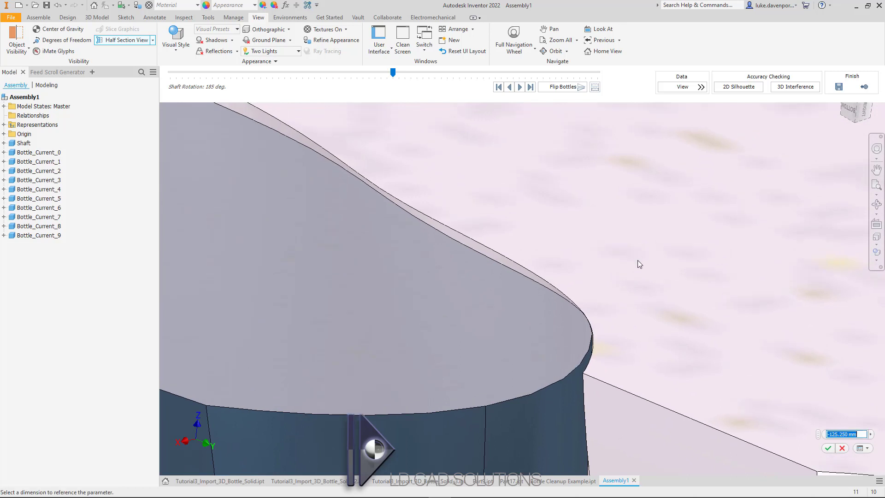
{"action": "scroll", "coordinate": [659, 309], "scroll_direction": "down", "scroll_amount": 6}
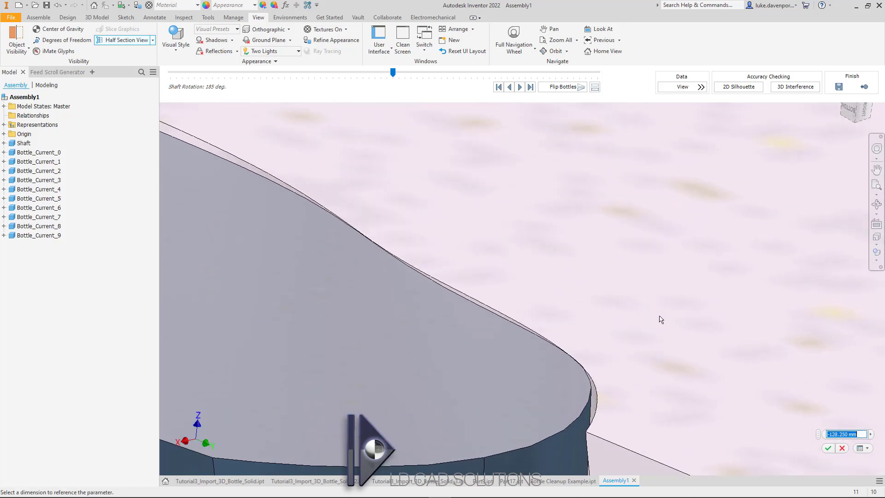
{"action": "scroll", "coordinate": [664, 332], "scroll_direction": "down", "scroll_amount": 2}
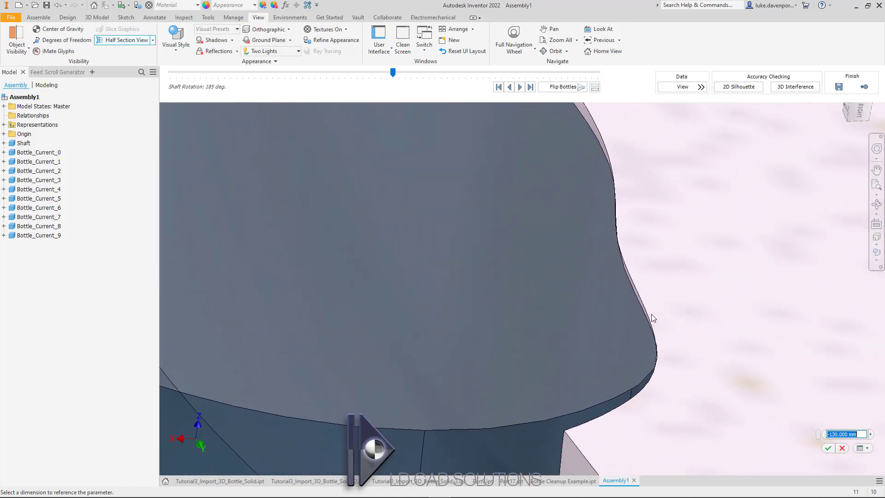
{"action": "scroll", "coordinate": [677, 224], "scroll_direction": "down", "scroll_amount": 3}
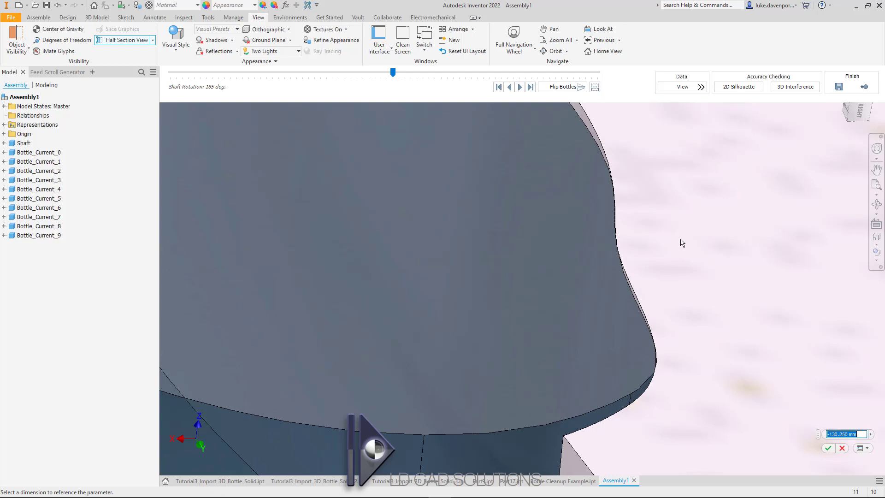
Lower the section plane to -138.5 mm and examine the fit along the bottle's curved side
{"action": "scroll", "coordinate": [691, 290], "scroll_direction": "down", "scroll_amount": 10}
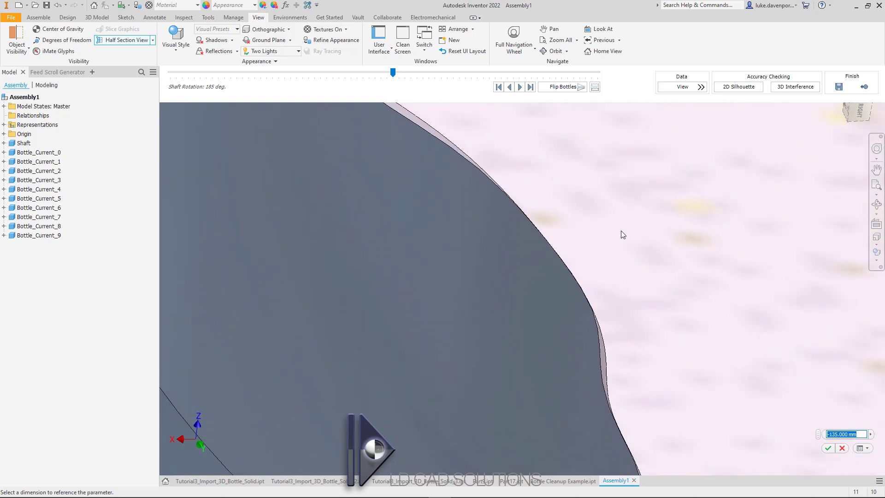
{"action": "scroll", "coordinate": [635, 255], "scroll_direction": "down", "scroll_amount": 1}
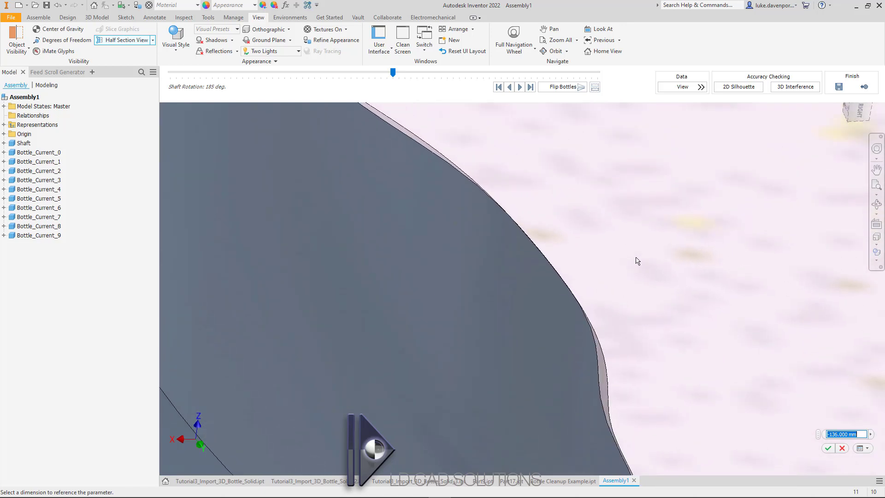
{"action": "scroll", "coordinate": [638, 261], "scroll_direction": "down", "scroll_amount": 3}
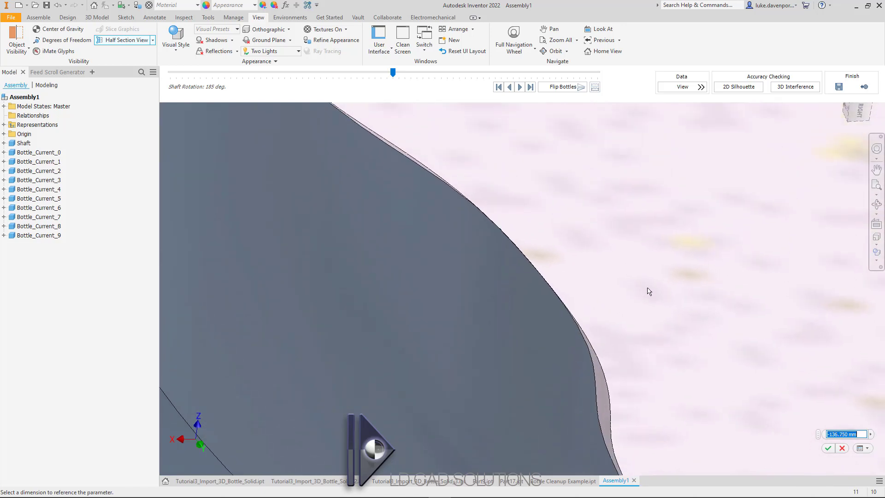
{"action": "scroll", "coordinate": [649, 295], "scroll_direction": "down", "scroll_amount": 2}
{"action": "scroll", "coordinate": [640, 286], "scroll_direction": "down", "scroll_amount": 1}
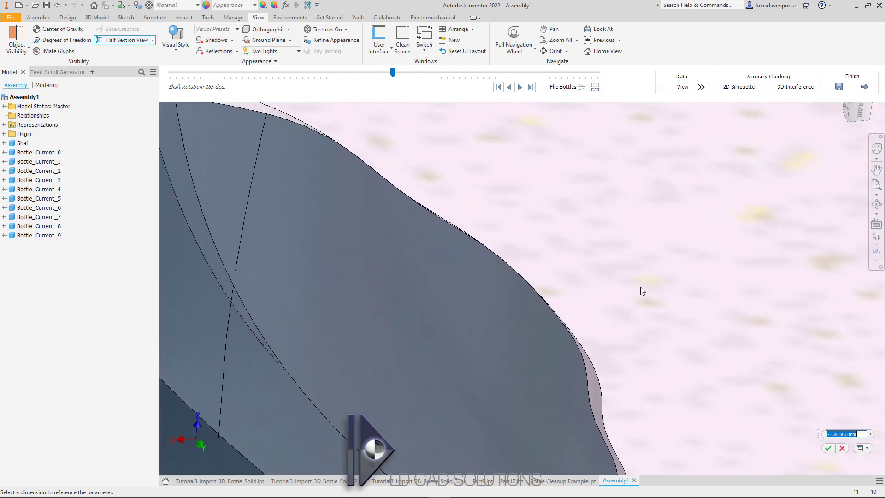
Lower the section plane to -143.75 mm and inspect the gap between the bottle's edge and the scroll surface
{"action": "scroll", "coordinate": [591, 277], "scroll_direction": "down", "scroll_amount": 3}
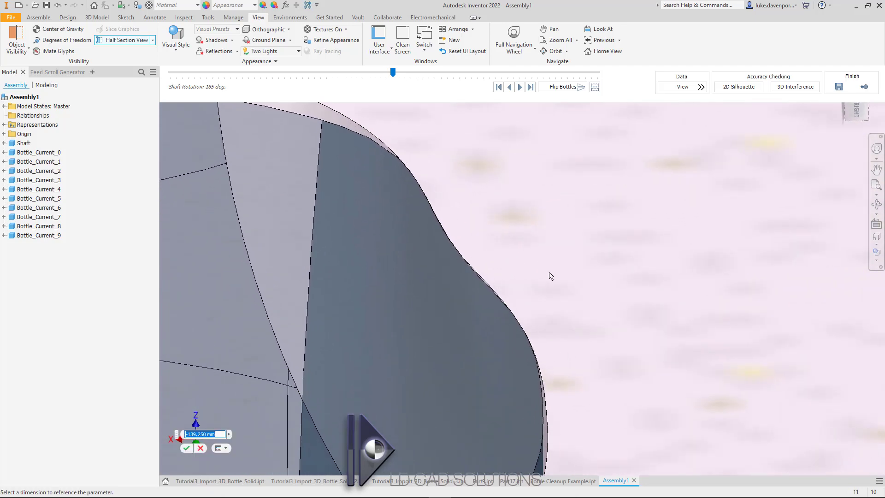
{"action": "scroll", "coordinate": [567, 297], "scroll_direction": "down", "scroll_amount": 7}
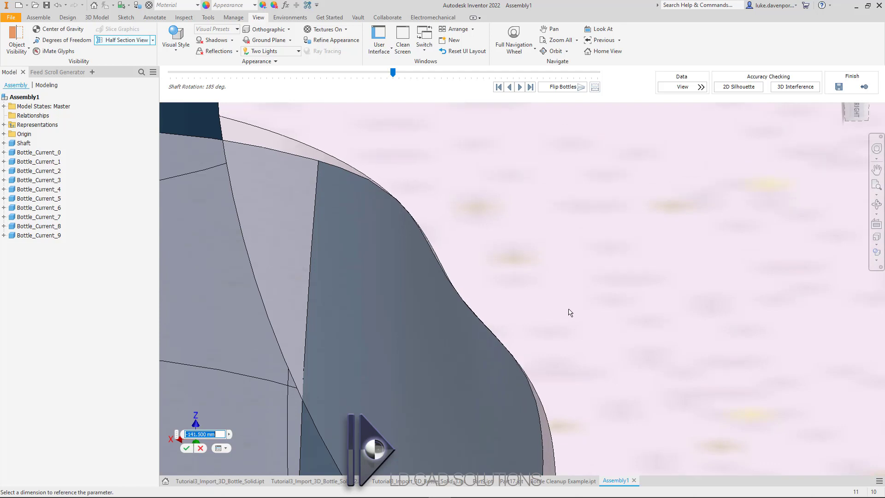
{"action": "scroll", "coordinate": [570, 313], "scroll_direction": "down", "scroll_amount": 6}
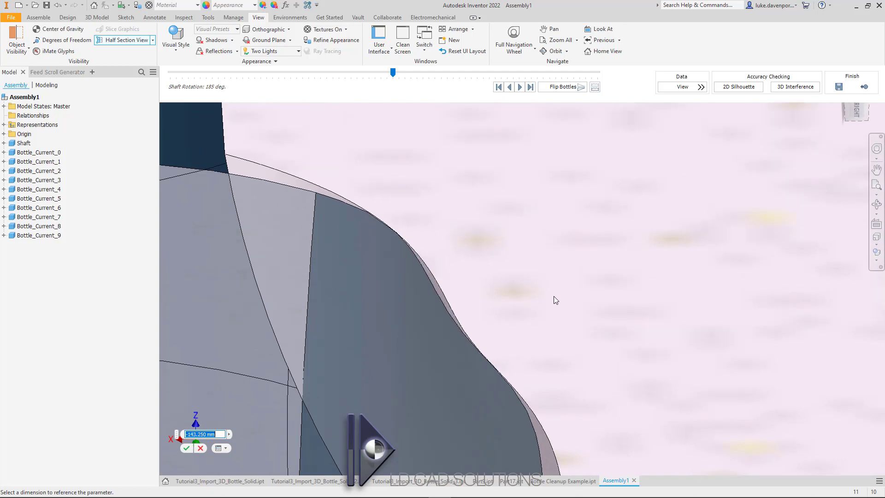
{"action": "middle_click_drag", "start_coordinate": [522, 263], "coordinate": [640, 248]}
{"action": "scroll", "coordinate": [593, 244], "scroll_direction": "down", "scroll_amount": 1}
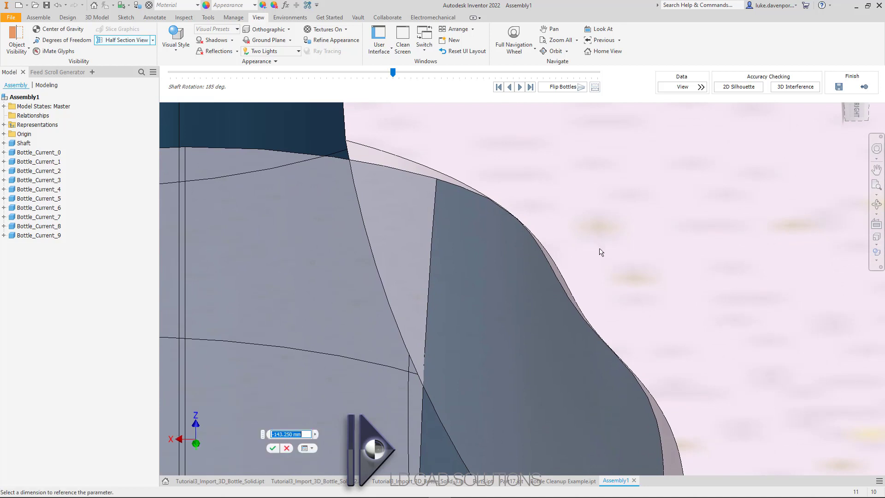
{"action": "scroll", "coordinate": [599, 250], "scroll_direction": "down", "scroll_amount": 1}
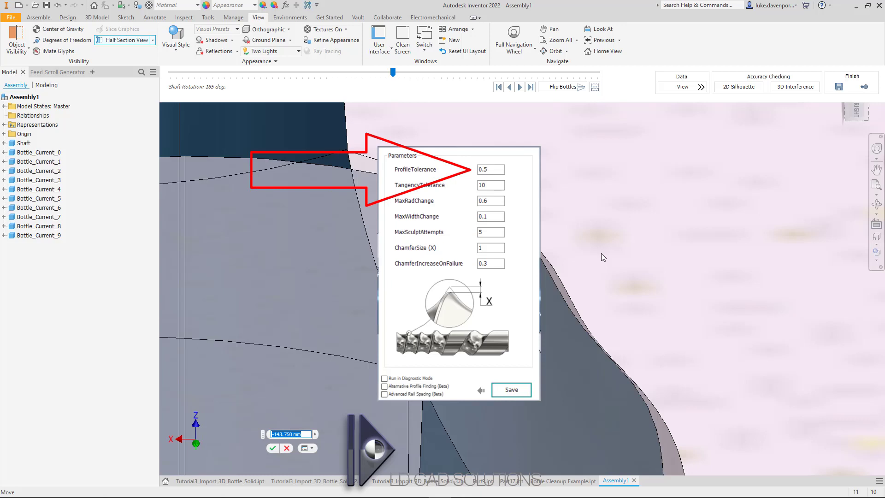
Lower the section plane to -150 mm and examine the gap between adjacent bottles and the scroll crest
{"action": "left_click_drag", "start_coordinate": [602, 254], "coordinate": [565, 278]}
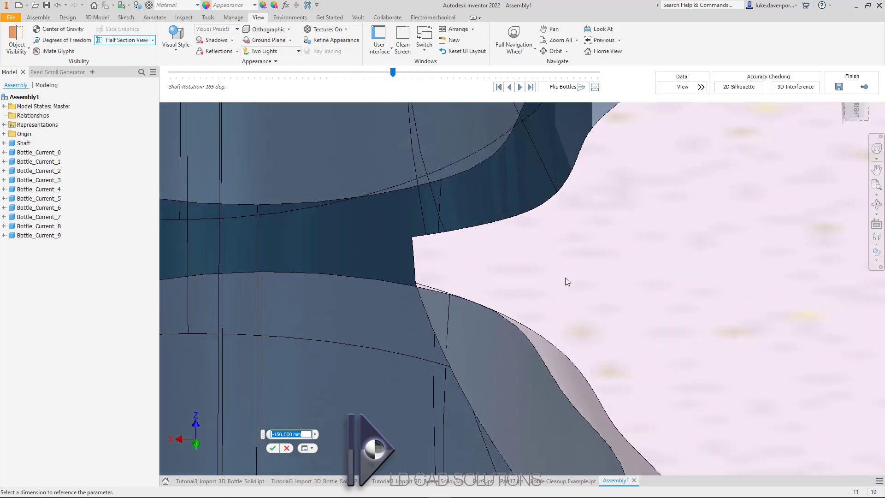
{"action": "middle_click_drag", "start_coordinate": [565, 278], "coordinate": [601, 236]}
{"action": "mouse_move", "coordinate": [590, 231]}
{"action": "left_mouse_down"}
{"action": "mouse_move", "coordinate": [636, 318]}
{"action": "mouse_move", "coordinate": [584, 226]}
{"action": "left_mouse_up"}
{"action": "scroll", "coordinate": [585, 227], "scroll_direction": "up", "scroll_amount": 1}
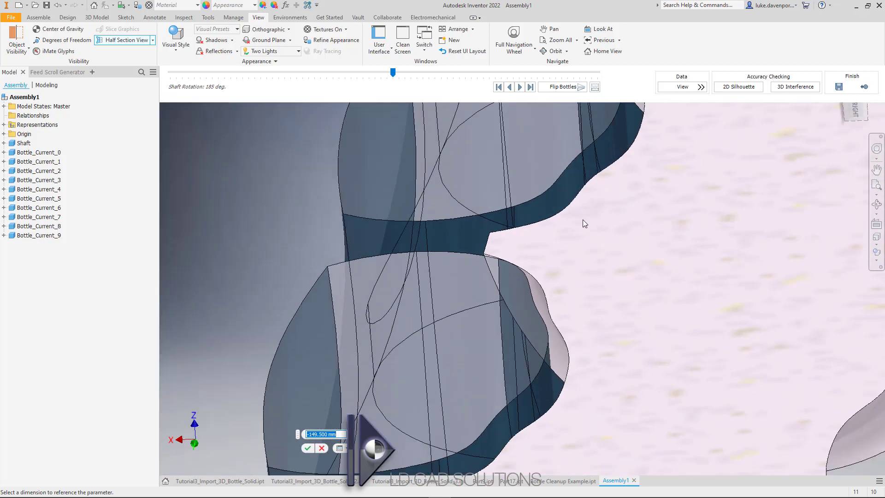
Sweep the section plane down to -158.5 mm and back up to -147.25 mm to review the fit across several bottles
{"action": "scroll", "coordinate": [604, 250], "scroll_direction": "down", "scroll_amount": 17}
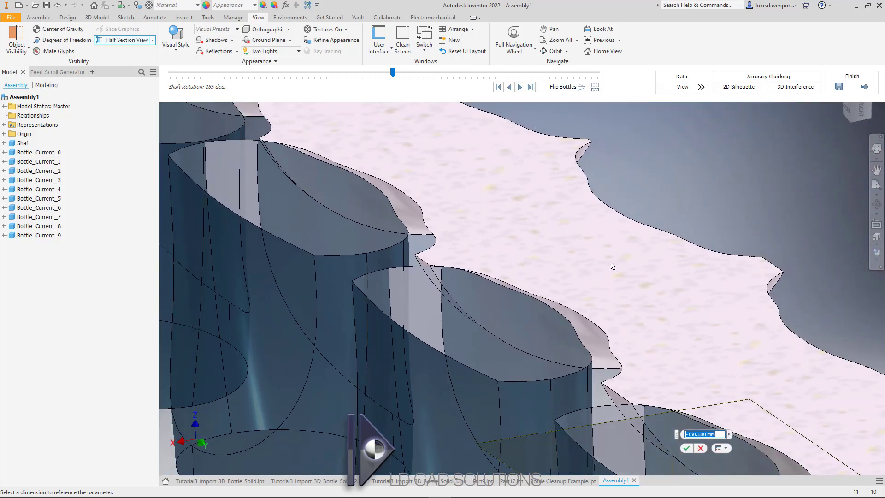
{"action": "scroll", "coordinate": [618, 286], "scroll_direction": "up", "scroll_amount": 10}
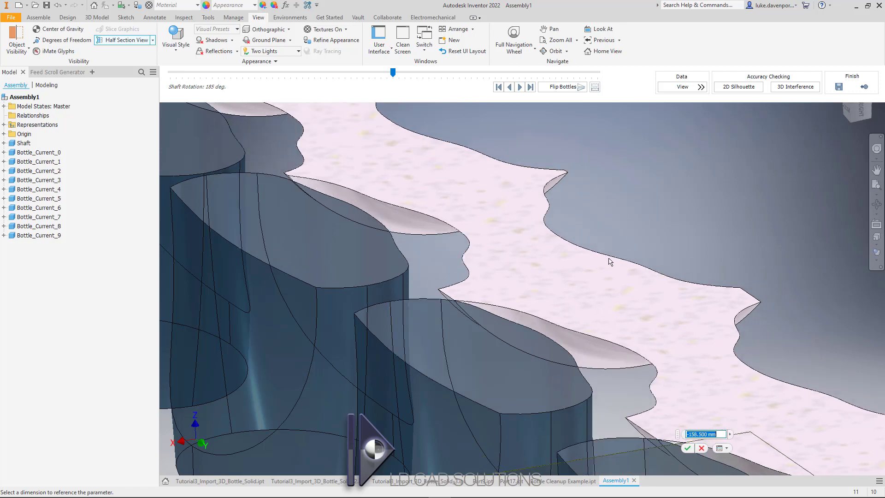
{"action": "scroll", "coordinate": [604, 250], "scroll_direction": "up", "scroll_amount": 20}
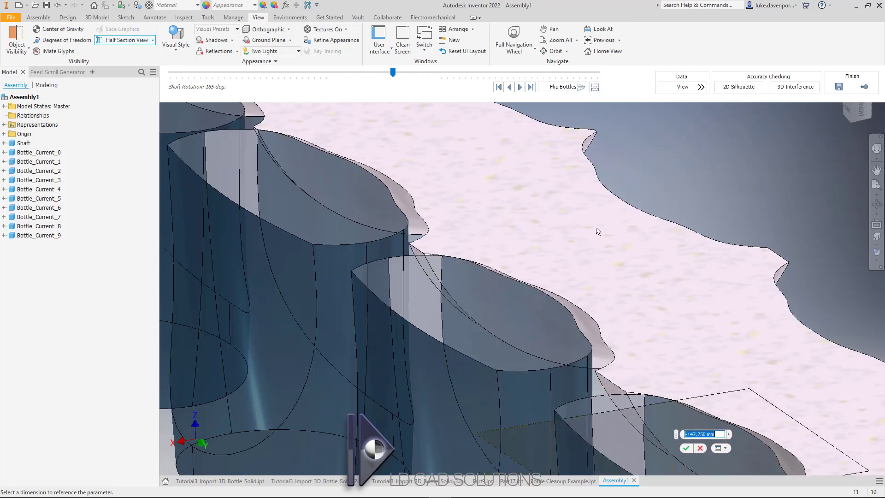
{"action": "scroll", "coordinate": [594, 218], "scroll_direction": "up", "scroll_amount": 20}
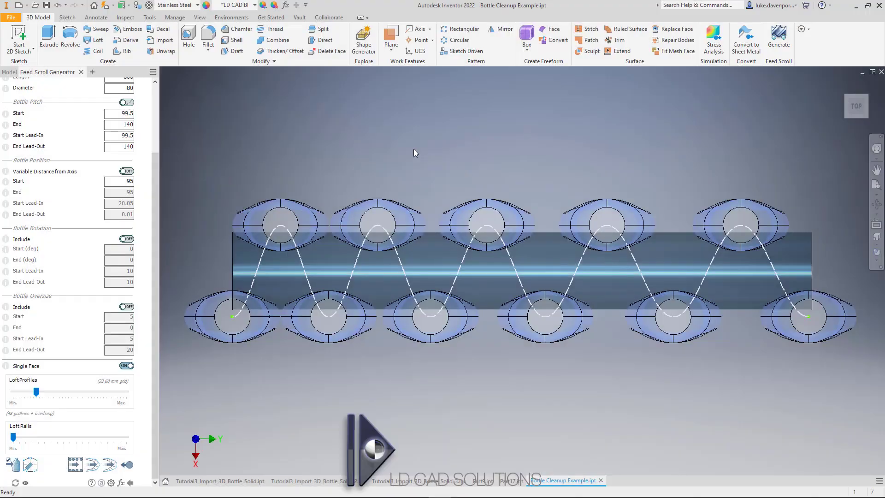
Examine the preview bottles and their path at the start of the shaft in Bottle Cleanup Example.ipt
{"action": "middle_click_drag", "start_coordinate": [411, 148], "coordinate": [408, 154]}
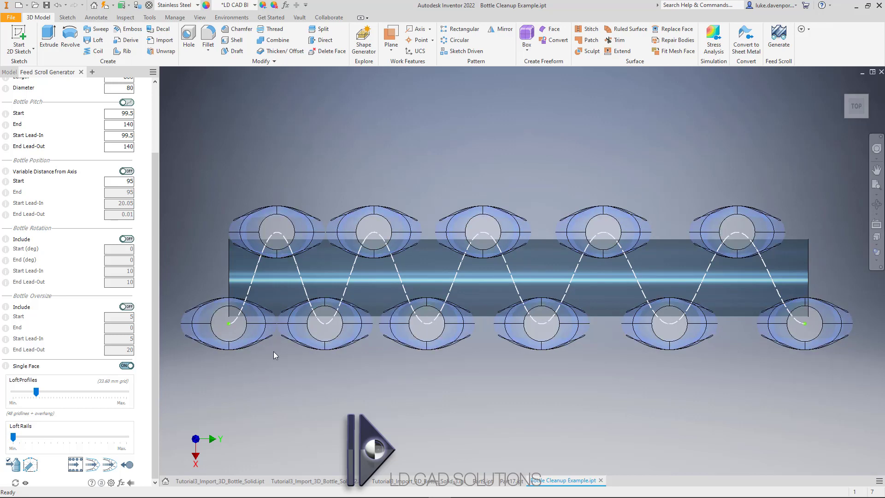
{"action": "middle_click_drag", "start_coordinate": [275, 381], "coordinate": [363, 376]}
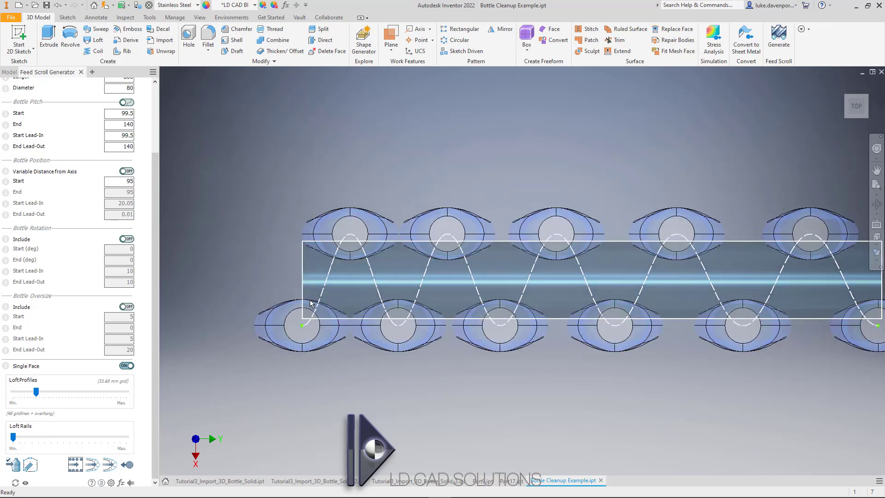
{"action": "scroll", "coordinate": [318, 311], "scroll_direction": "up", "scroll_amount": 5}
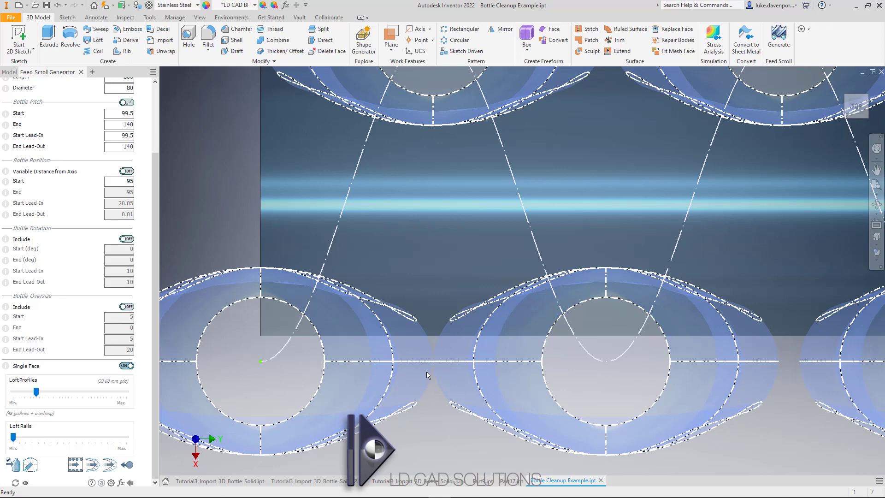
{"action": "scroll", "coordinate": [415, 405], "scroll_direction": "up", "scroll_amount": 5}
{"action": "middle_click_drag", "start_coordinate": [408, 427], "coordinate": [365, 367]}
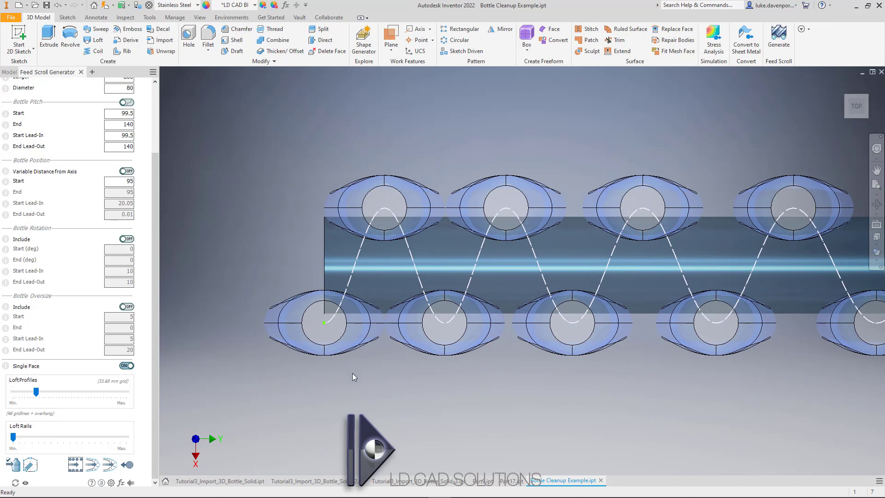
{"action": "middle_click_drag", "start_coordinate": [382, 373], "coordinate": [357, 383]}
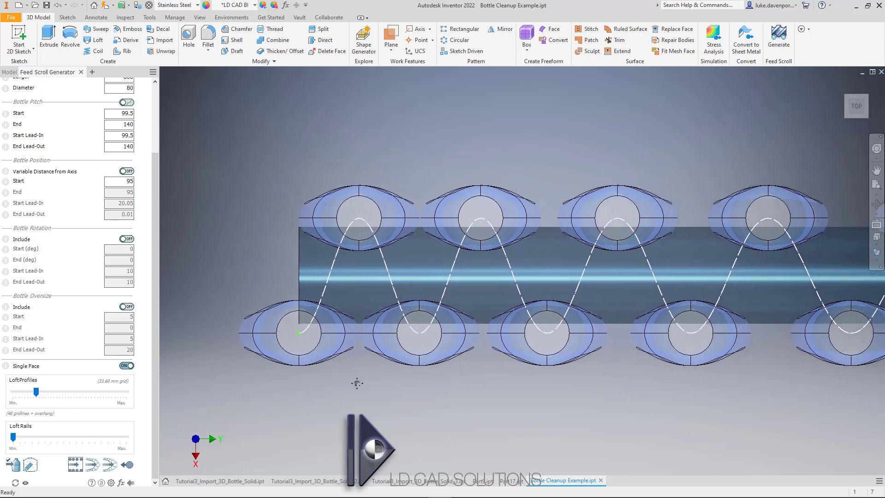
{"action": "middle_click_drag", "start_coordinate": [219, 206], "coordinate": [206, 210]}
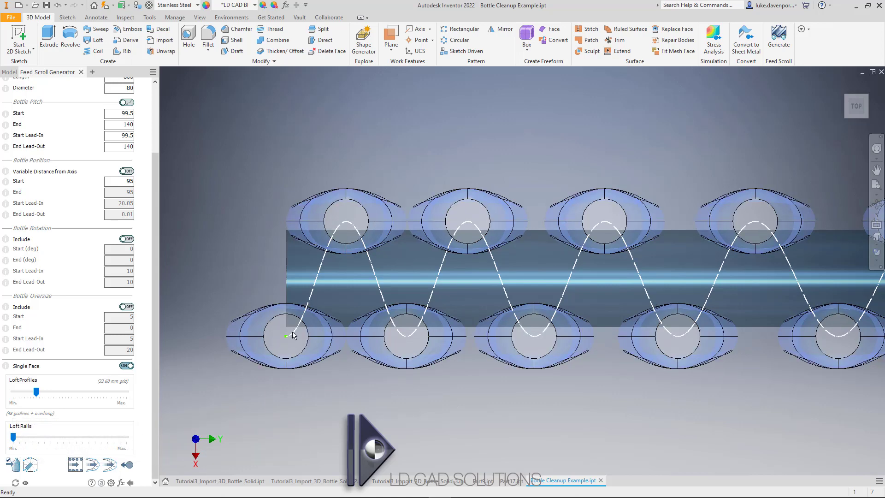
{"action": "middle_click_drag", "start_coordinate": [298, 409], "coordinate": [288, 413]}
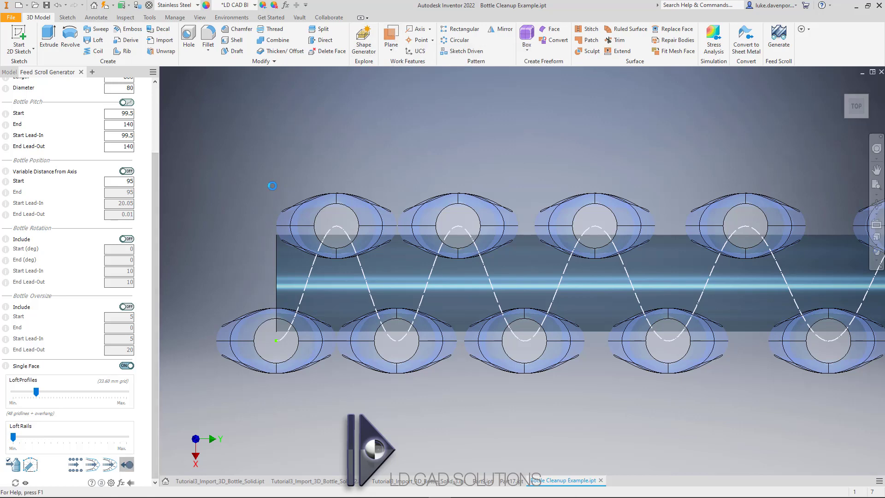
Create a three-point work plane that runs lengthwise through the middle of the first bottle solid
{"action": "left_click", "coordinate": [388, 36]}
{"action": "mouse_move", "coordinate": [339, 314]}
{"action": "middle_mouse_down", "text": "shift"}
{"action": "mouse_move", "coordinate": [381, 320]}
{"action": "mouse_move", "coordinate": [392, 213]}
{"action": "middle_mouse_up", "text": "shift"}
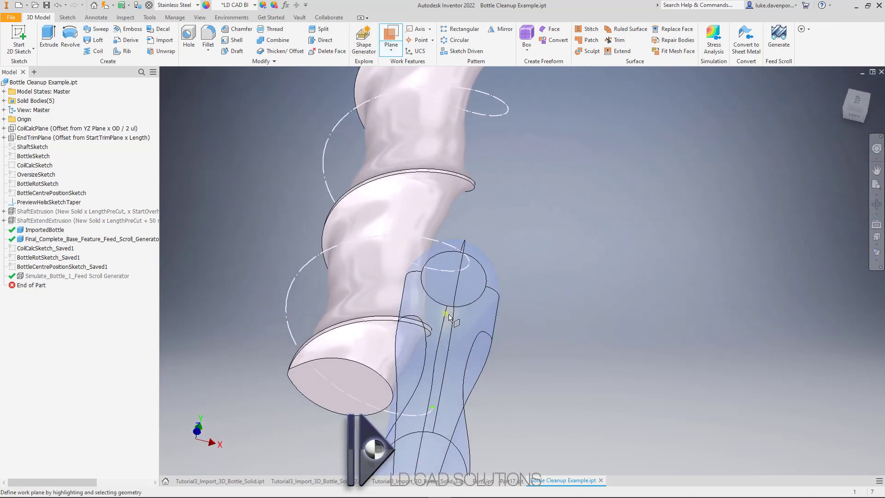
{"action": "left_click", "coordinate": [461, 252]}
{"action": "left_click", "coordinate": [447, 306]}
{"action": "scroll", "coordinate": [465, 371], "scroll_direction": "down", "scroll_amount": 3}
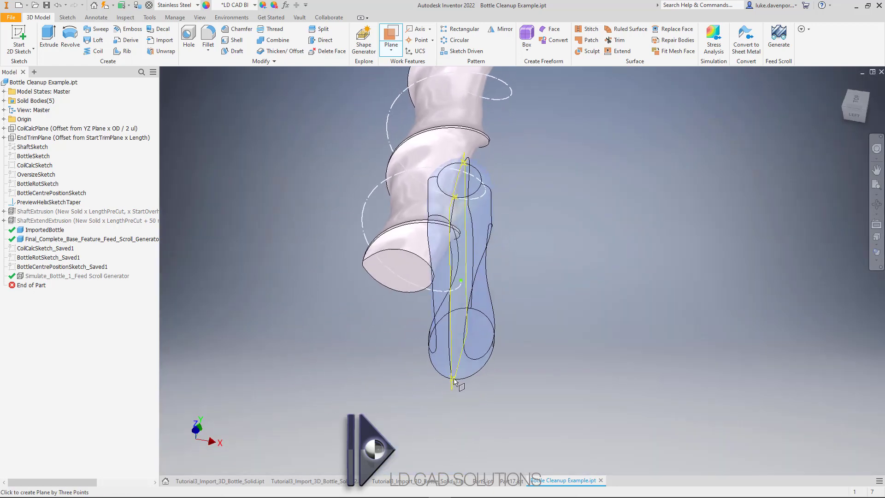
{"action": "left_click", "coordinate": [453, 380]}
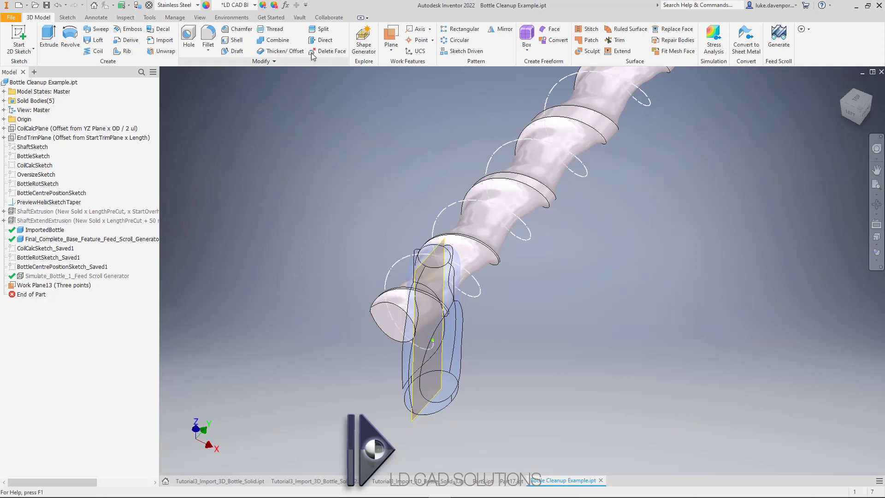
Split the bottle solid with the three-point work plane, keeping only the half that faces the scroll shaft
{"action": "left_click", "coordinate": [320, 31]}
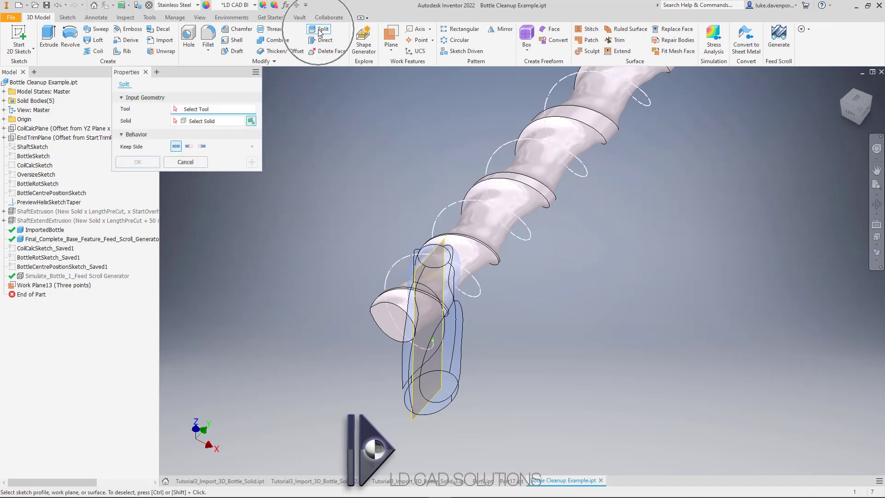
{"action": "left_click", "coordinate": [443, 243]}
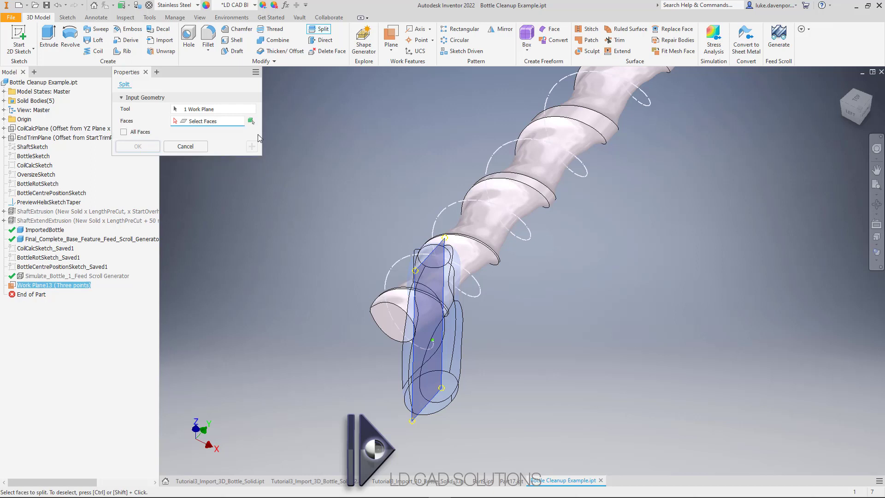
{"action": "left_click", "coordinate": [441, 281]}
{"action": "left_click", "coordinate": [189, 147]}
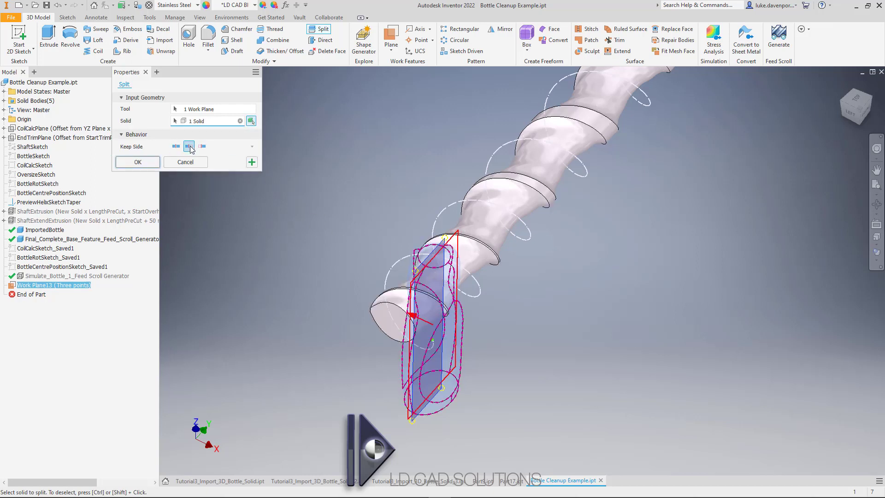
{"action": "left_click", "coordinate": [202, 146]}
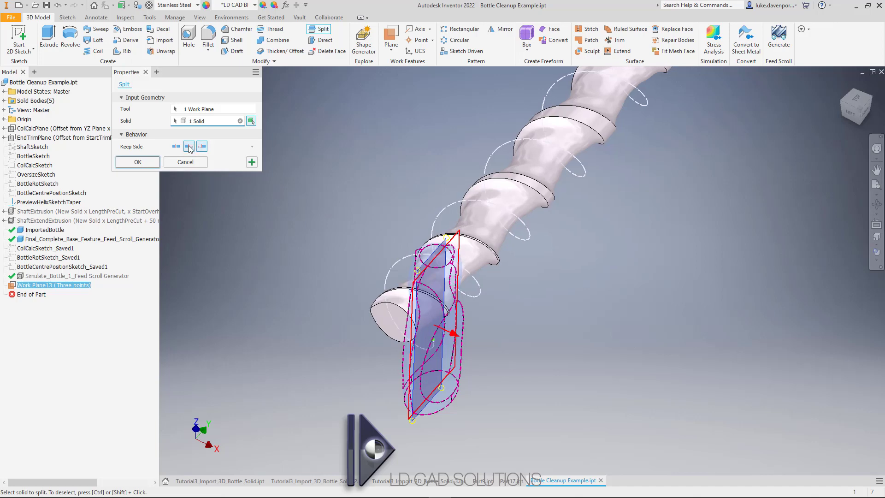
{"action": "middle_click_drag", "start_coordinate": [203, 146], "coordinate": [206, 192], "text": "shift"}
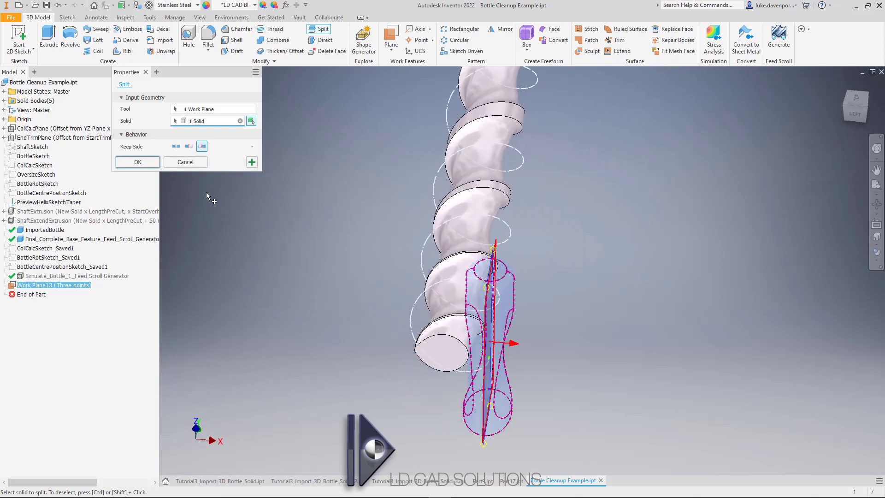
{"action": "left_click", "coordinate": [140, 162]}
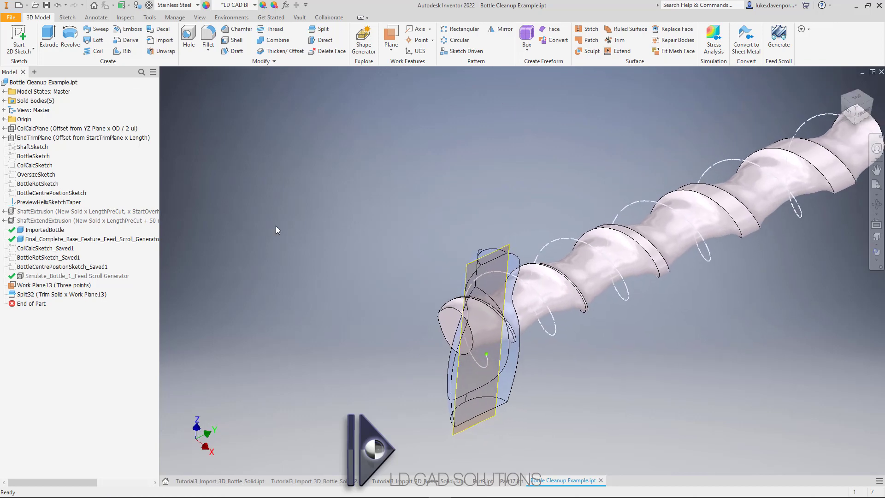
Create a sketch on the bottle's flat cut face and project the outline of that face into it
{"action": "left_click", "coordinate": [504, 251]}
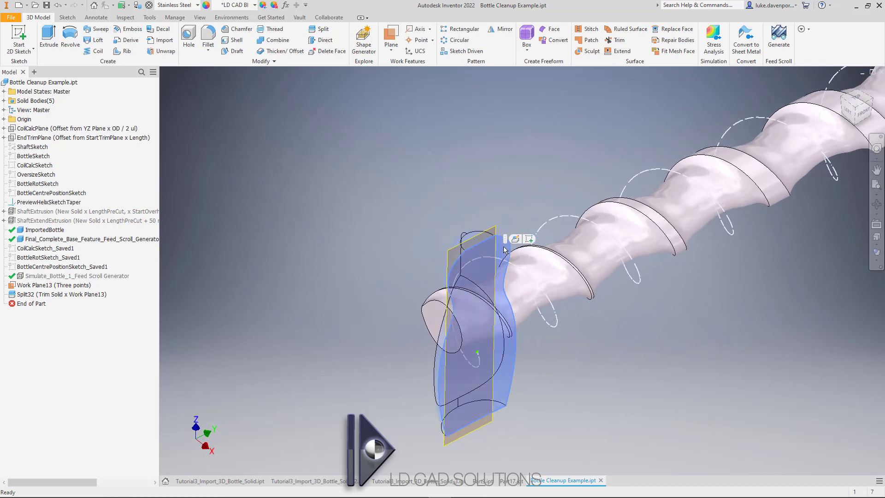
{"action": "left_click", "coordinate": [529, 240]}
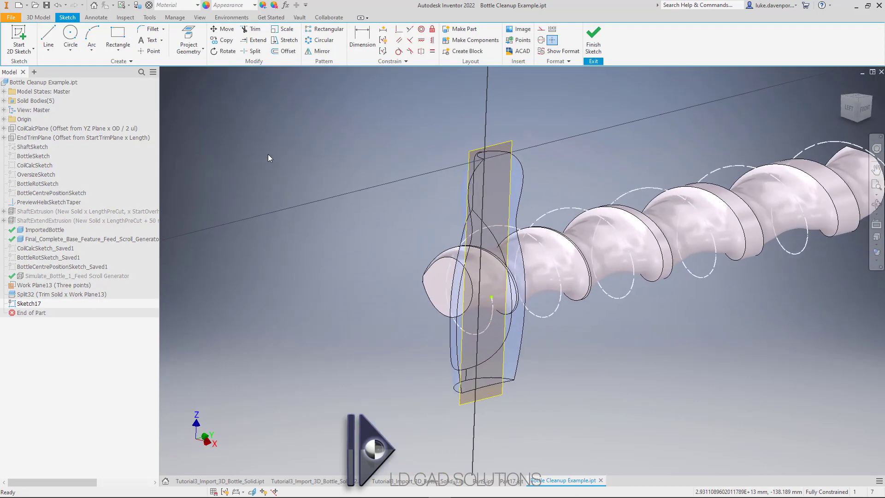
{"action": "left_click", "coordinate": [188, 36]}
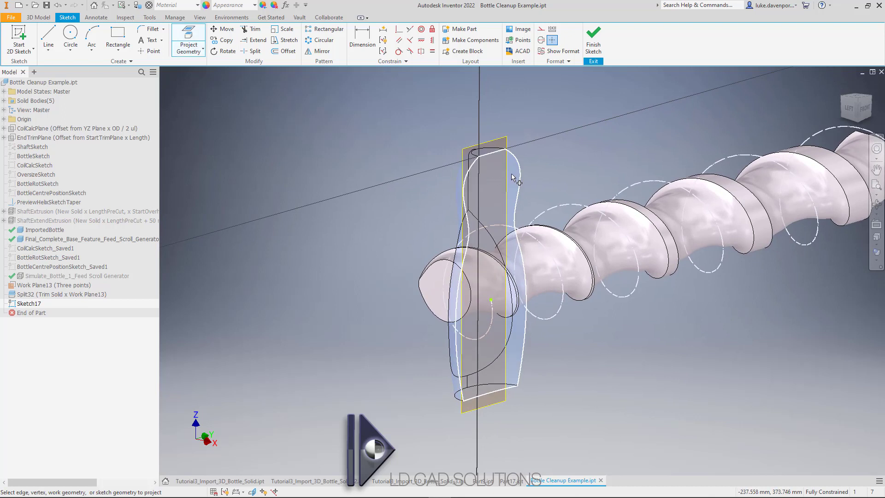
{"action": "left_click", "coordinate": [512, 176]}
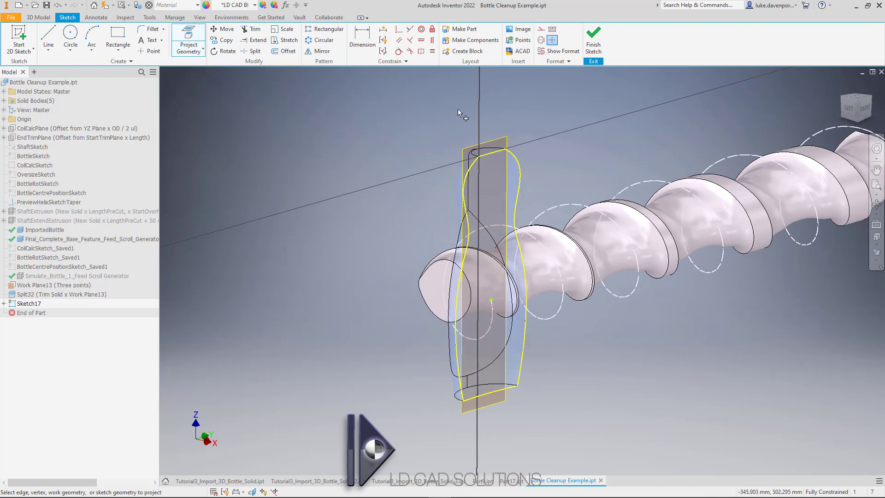
{"action": "left_click", "coordinate": [593, 41]}
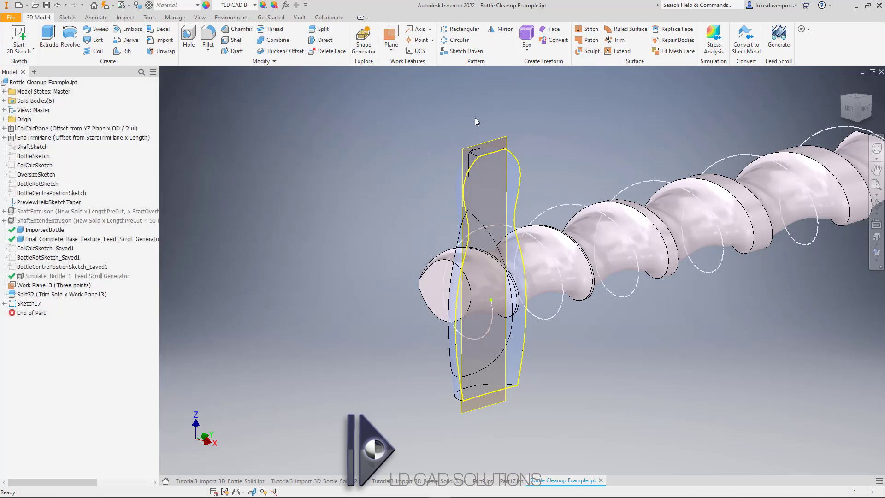
{"action": "middle_click_drag", "start_coordinate": [412, 131], "coordinate": [391, 138]}
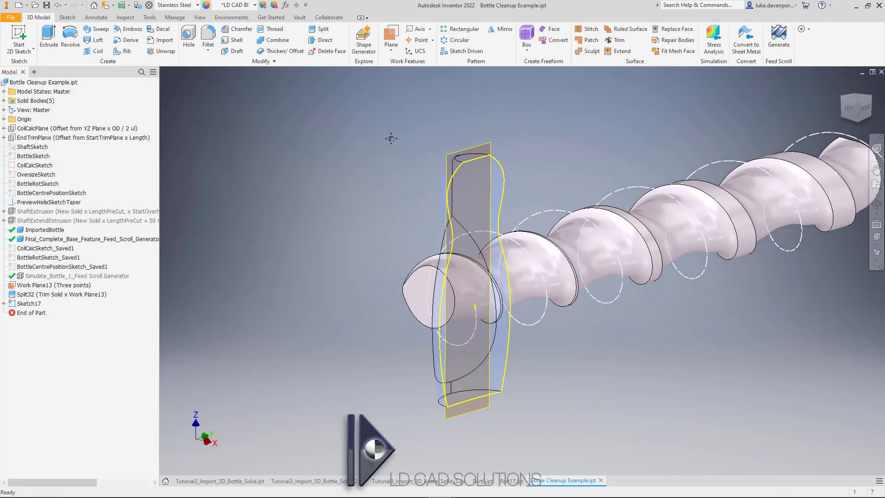
Extrude the projected bottle outline 60 mm away from the shaft, joined to the bottle half, and hide the three-point work plane
{"action": "left_click", "coordinate": [49, 38]}
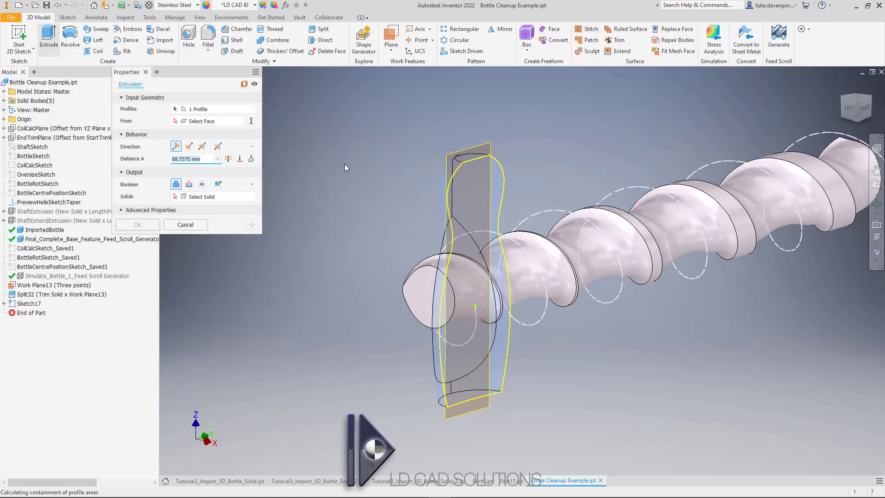
{"action": "middle_click_drag", "start_coordinate": [501, 221], "coordinate": [653, 291], "text": "shift"}
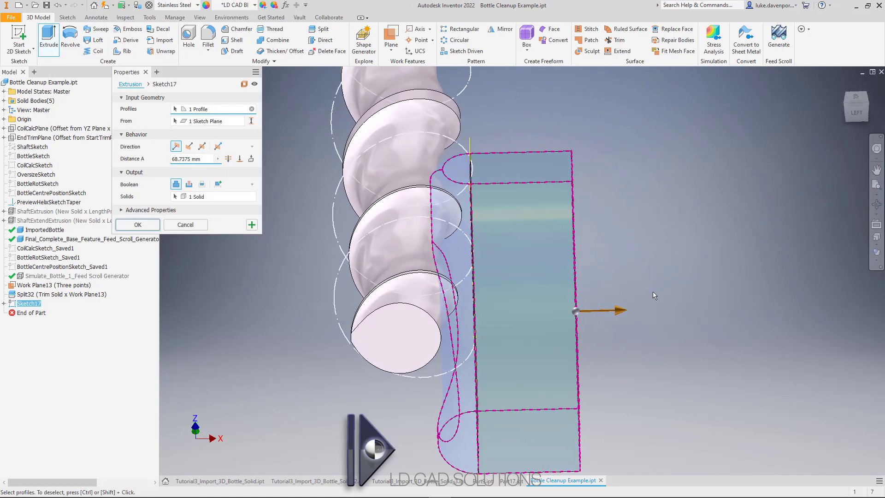
{"action": "type", "text": "60"}
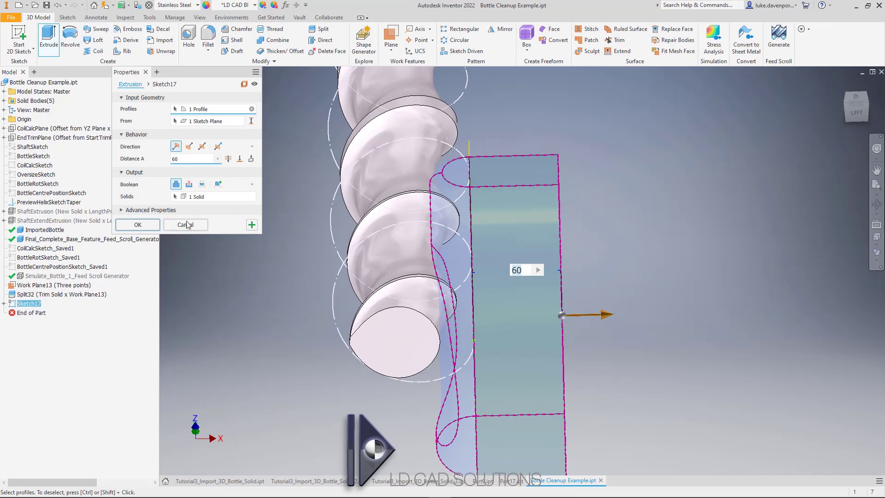
{"action": "left_click", "coordinate": [140, 224]}
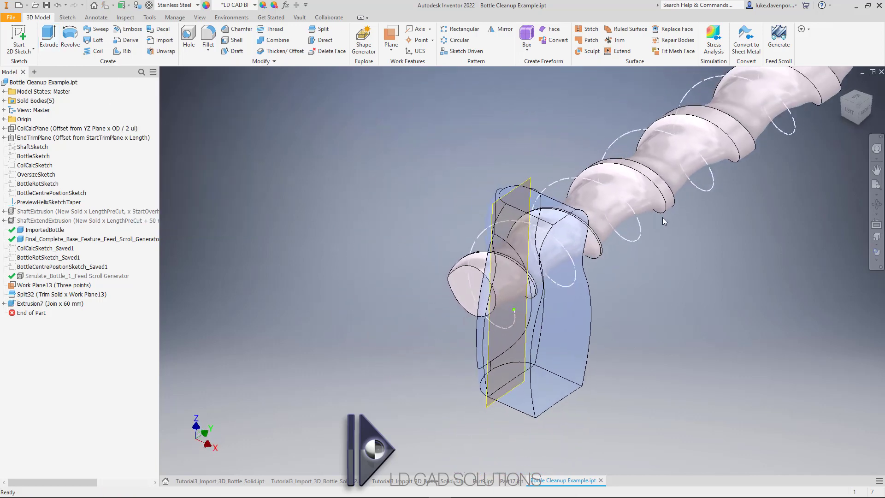
{"action": "right_click", "coordinate": [532, 172]}
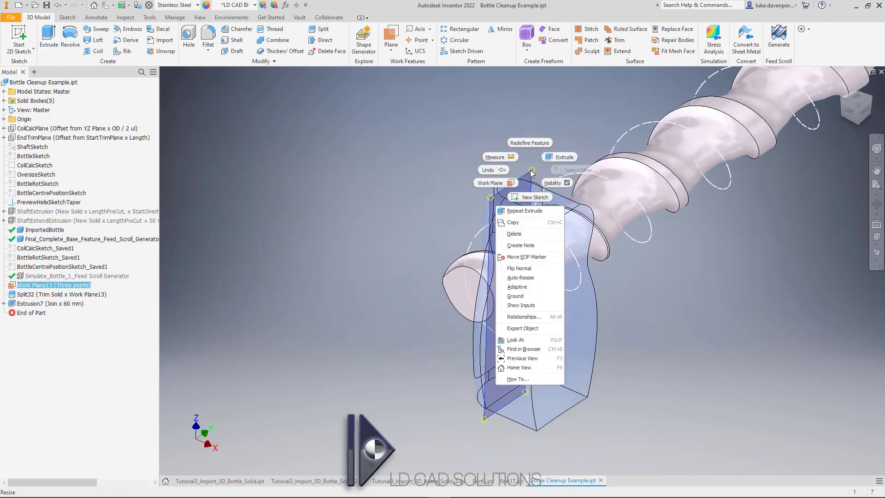
{"action": "left_click", "coordinate": [555, 183]}
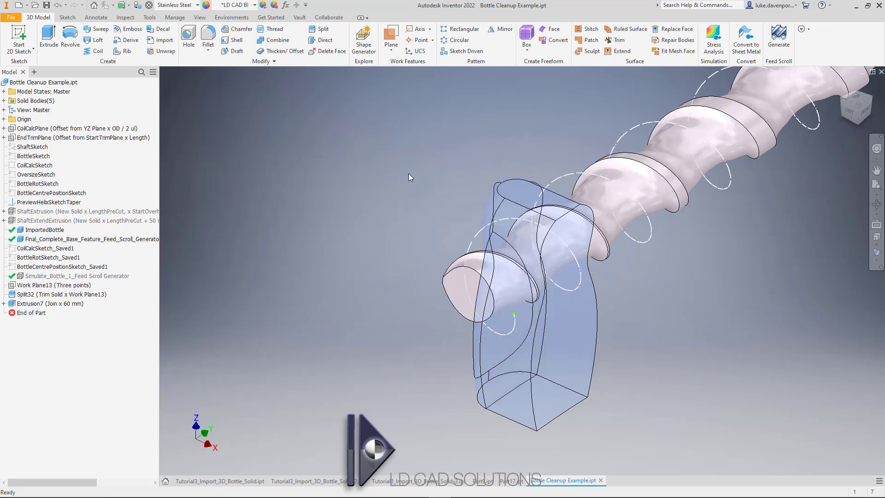
Review the extended bottles along the whole shaft in the Feed Scroll Generator preview and return to the finished scroll
{"action": "middle_click_drag", "start_coordinate": [383, 194], "coordinate": [403, 169]}
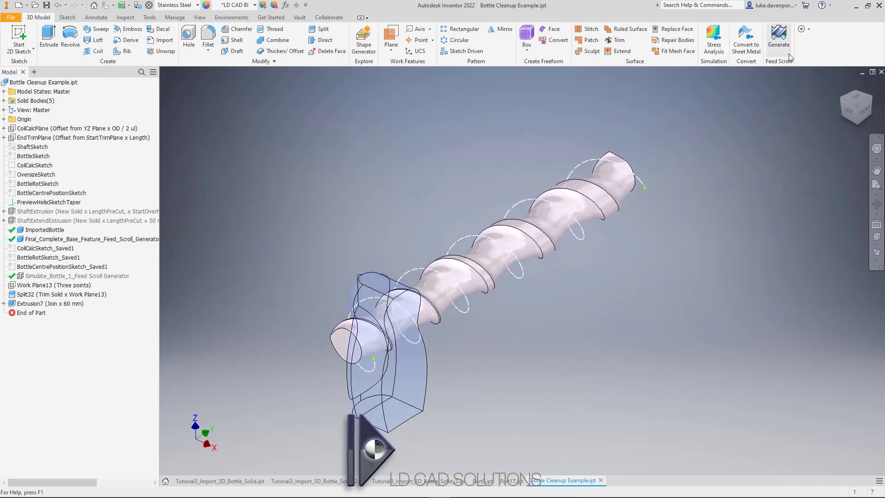
{"action": "left_click", "coordinate": [775, 41]}
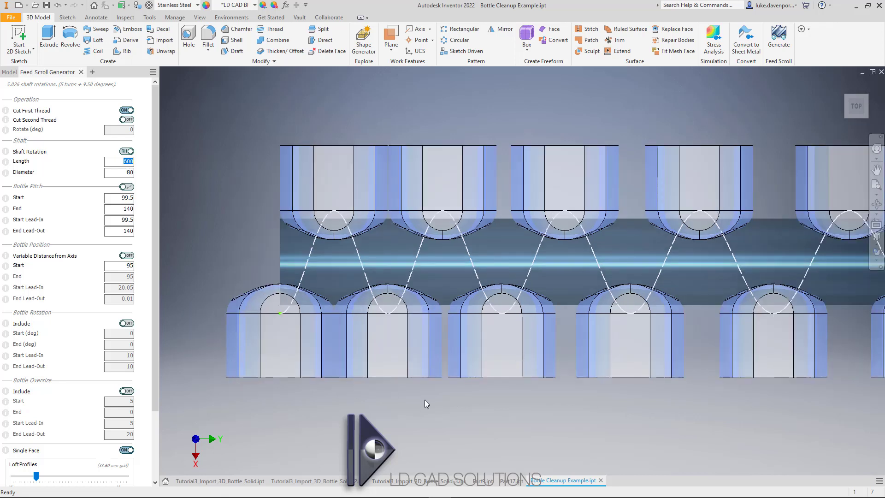
{"action": "middle_click_drag", "start_coordinate": [424, 400], "coordinate": [364, 399]}
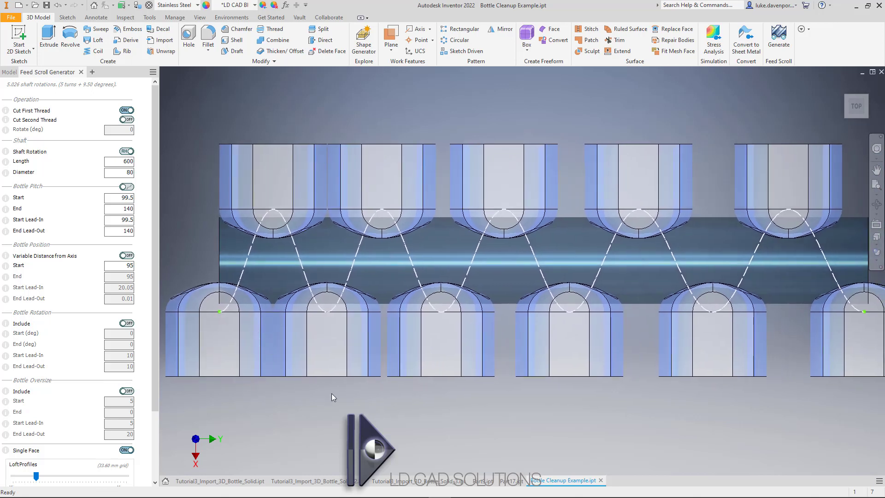
{"action": "scroll", "coordinate": [507, 399], "scroll_direction": "down", "scroll_amount": 2}
{"action": "scroll", "coordinate": [509, 401], "scroll_direction": "down", "scroll_amount": 3}
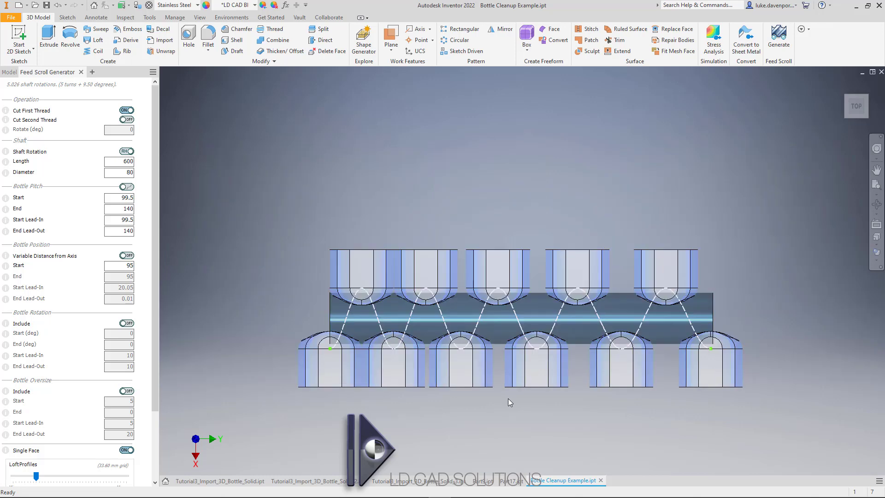
{"action": "middle_click_drag", "start_coordinate": [507, 399], "coordinate": [505, 378]}
{"action": "left_click_drag", "start_coordinate": [153, 333], "coordinate": [153, 448]}
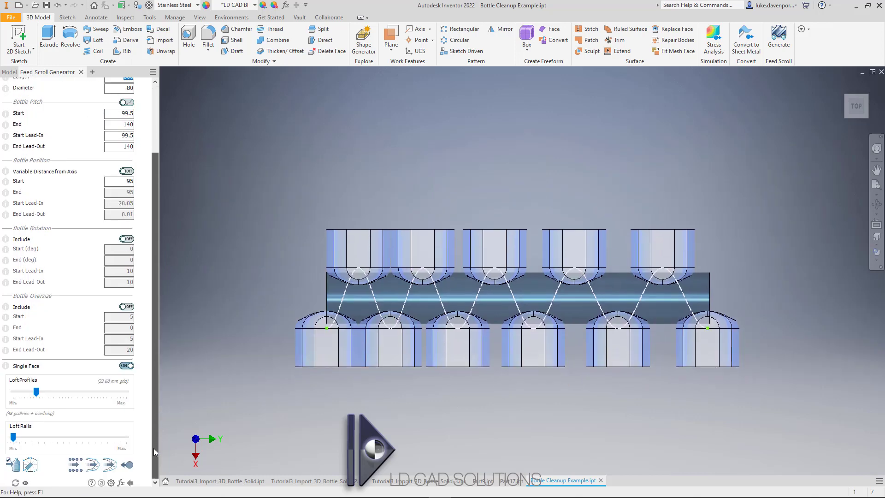
{"action": "left_click", "coordinate": [129, 466]}
{"action": "scroll", "coordinate": [454, 293], "scroll_direction": "up", "scroll_amount": 3}
{"action": "middle_click_drag", "start_coordinate": [453, 211], "coordinate": [445, 180]}
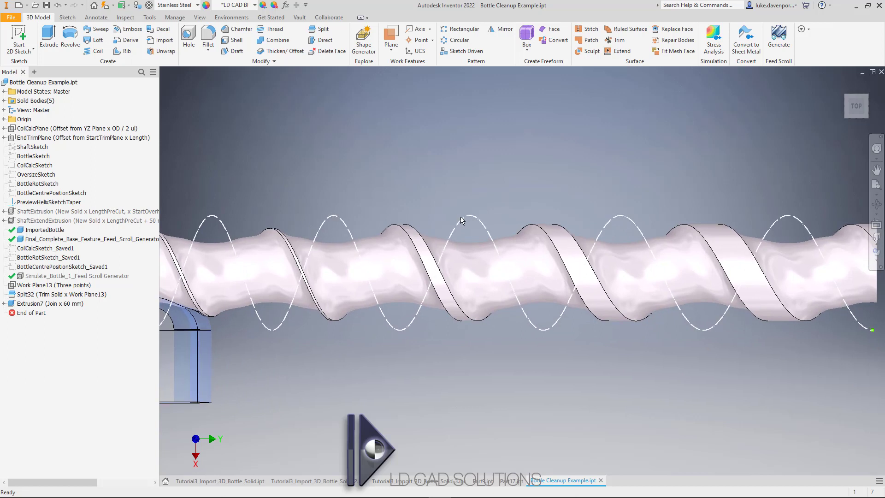